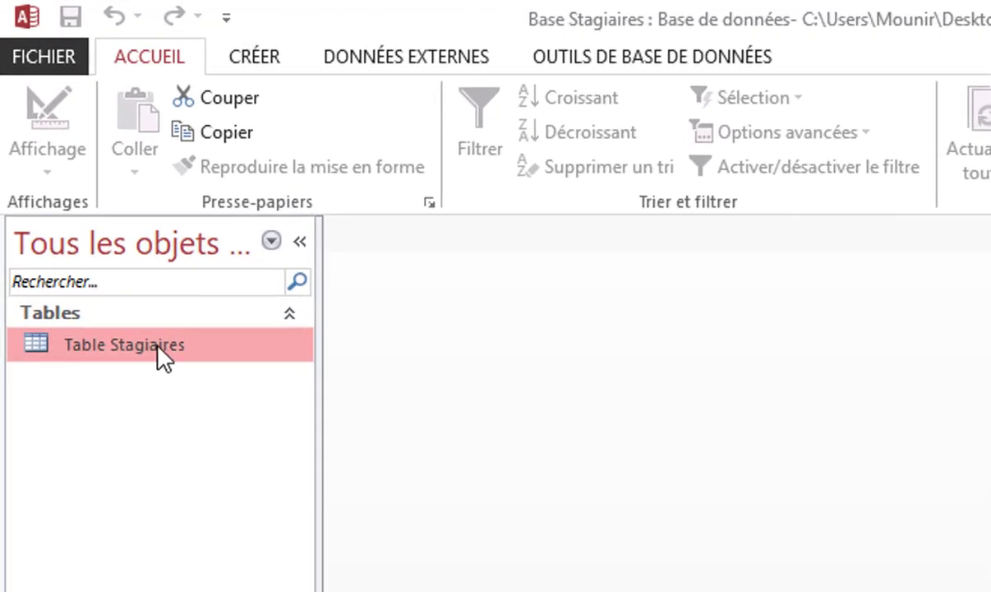
Delete the single trainee record from Table Stagiaires, confirm with Oui, and close the table
double_click(161, 352)
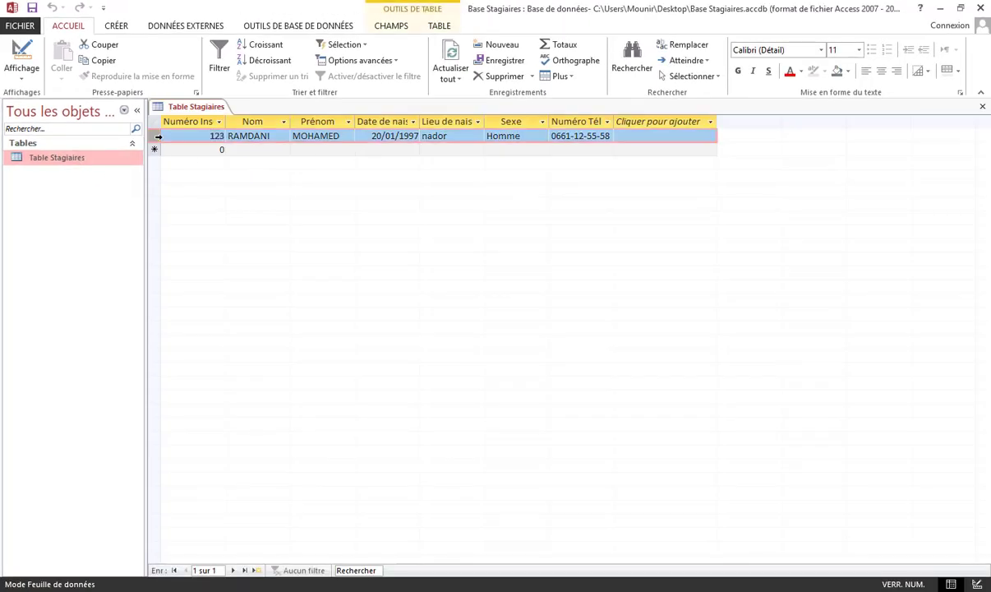
left_click(158, 137)
key("Delete")
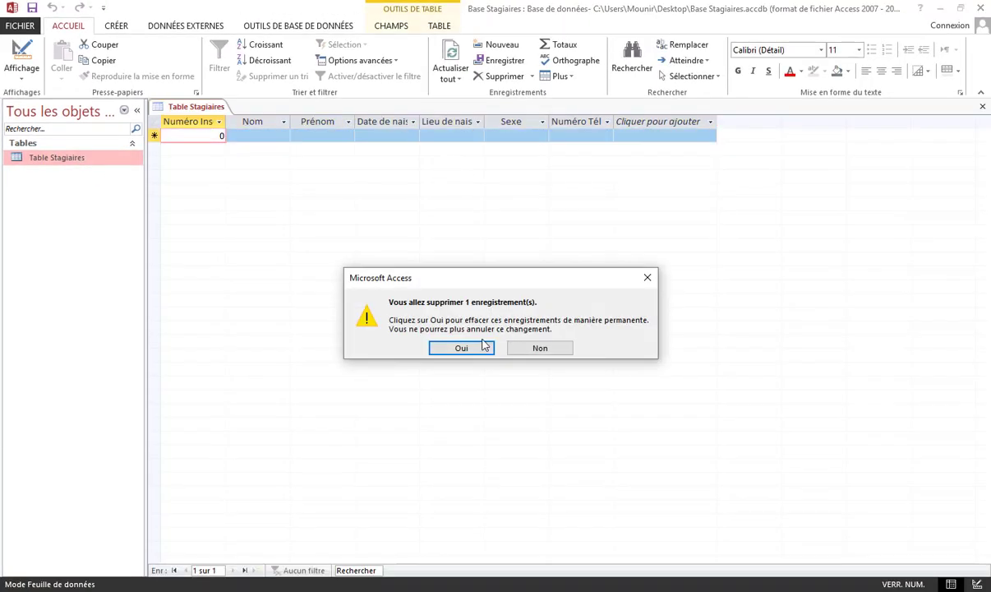
left_click(461, 348)
left_click(983, 106)
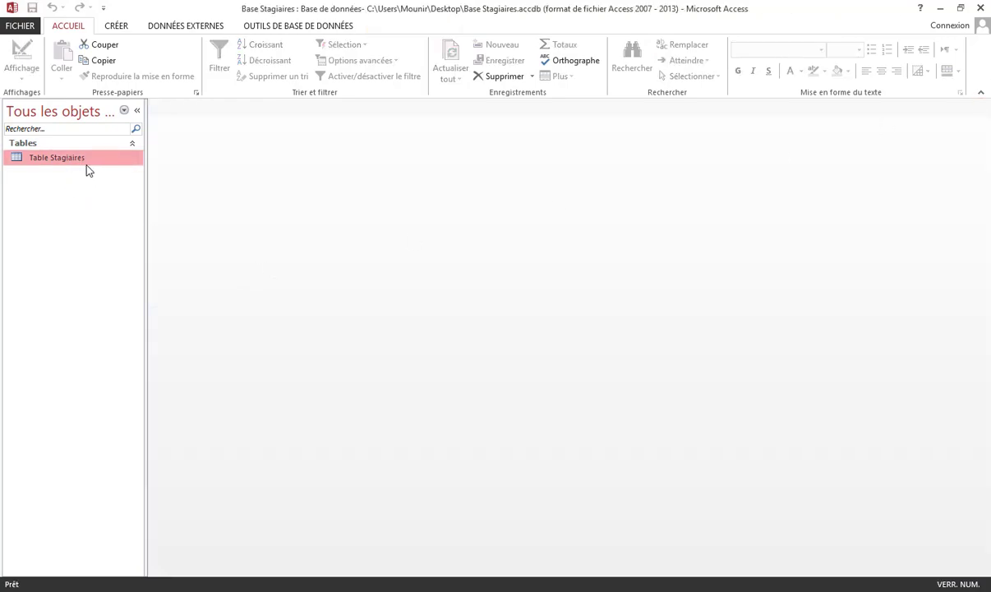
right_click(62, 161)
left_click(124, 230)
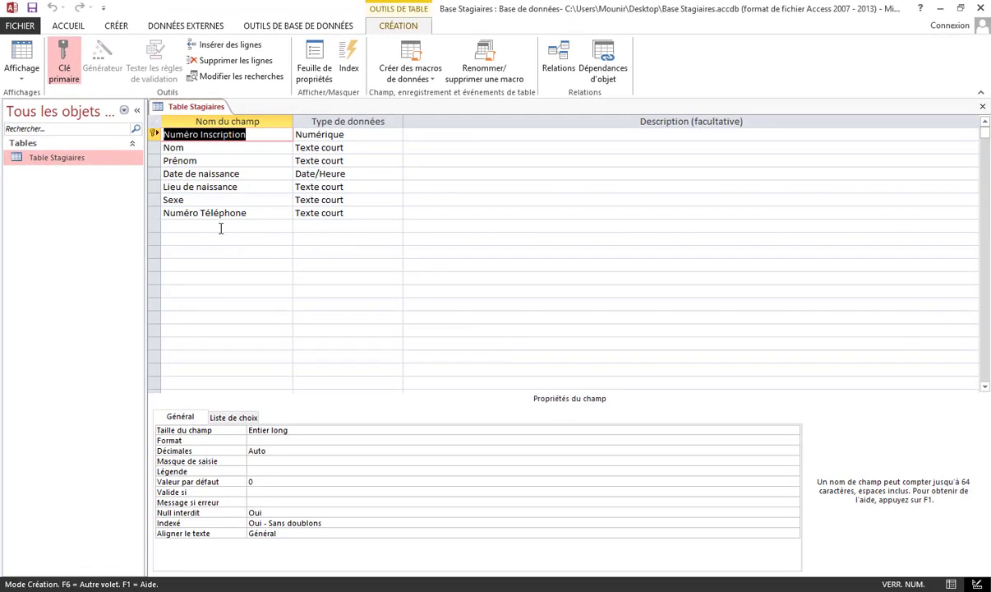
left_click(983, 110)
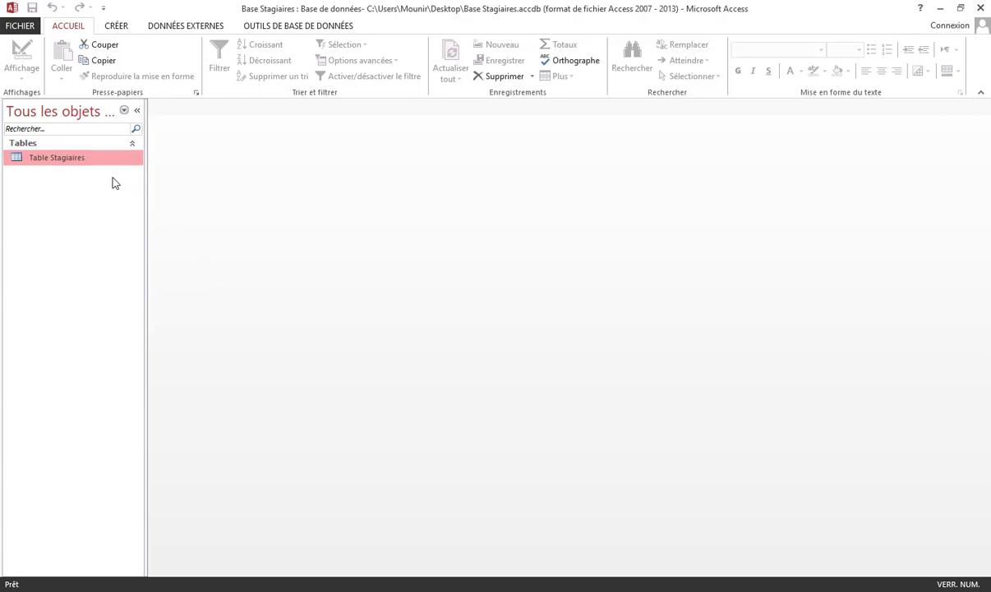
Start a new table in design view with a Texte court field Filière set as primary key
left_click(118, 28)
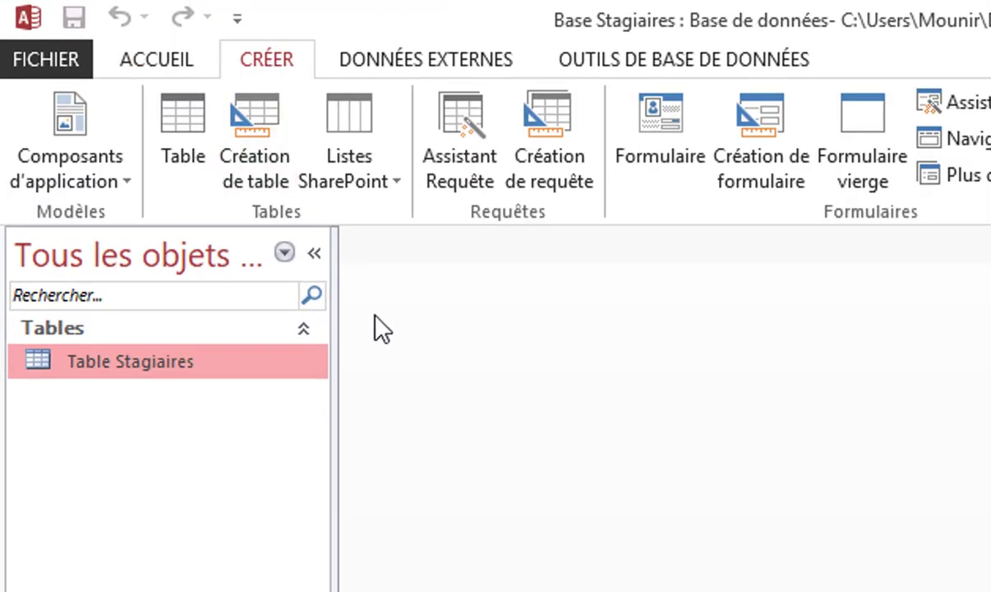
left_click(266, 160)
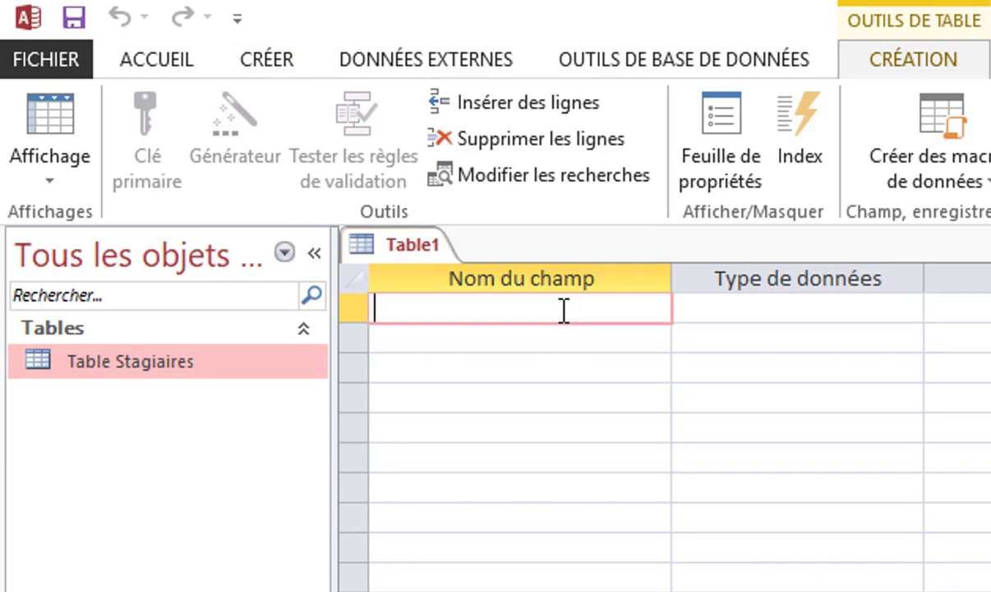
type("Fil")
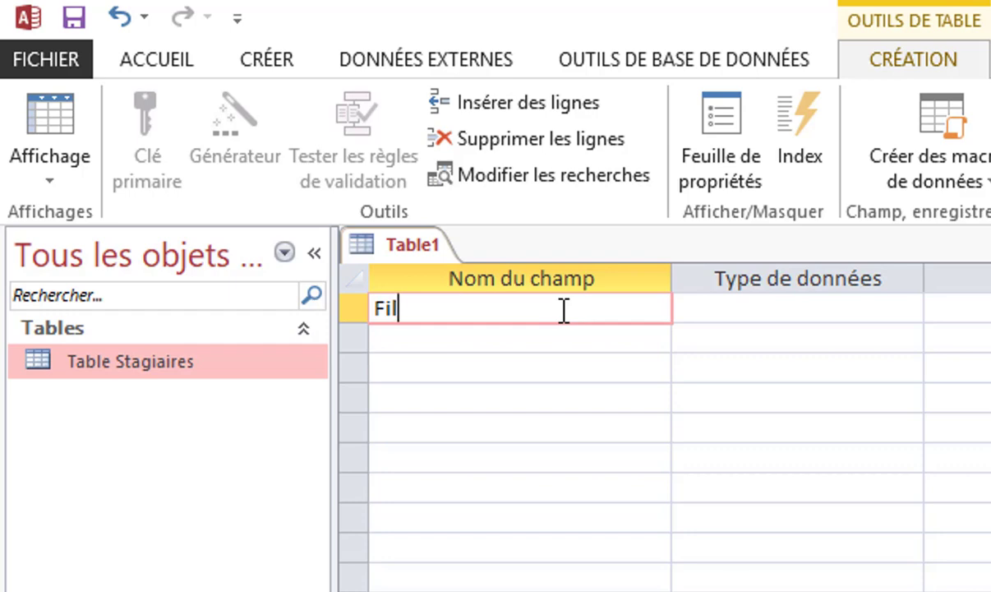
type("ière")
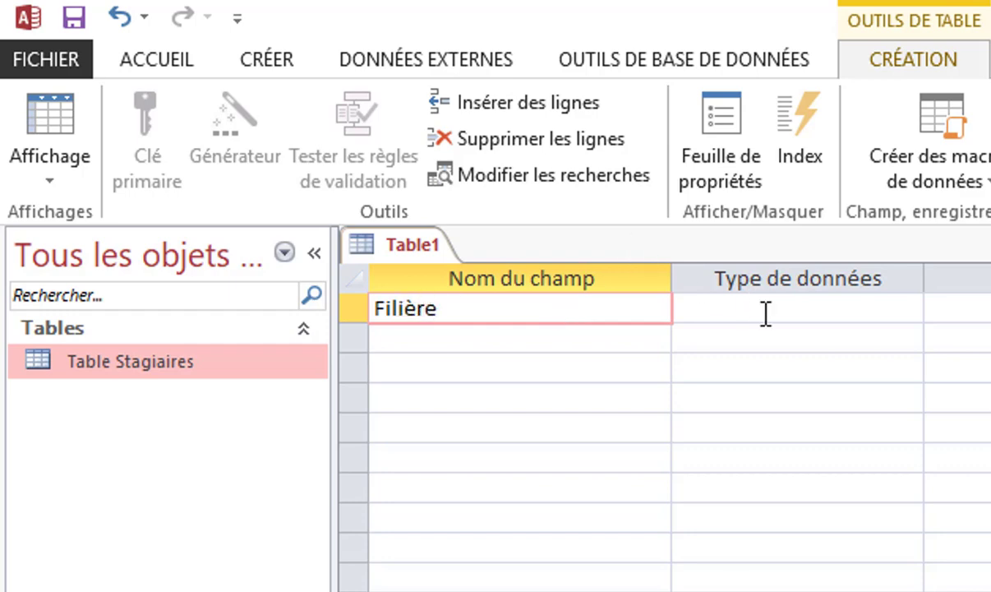
left_click(765, 313)
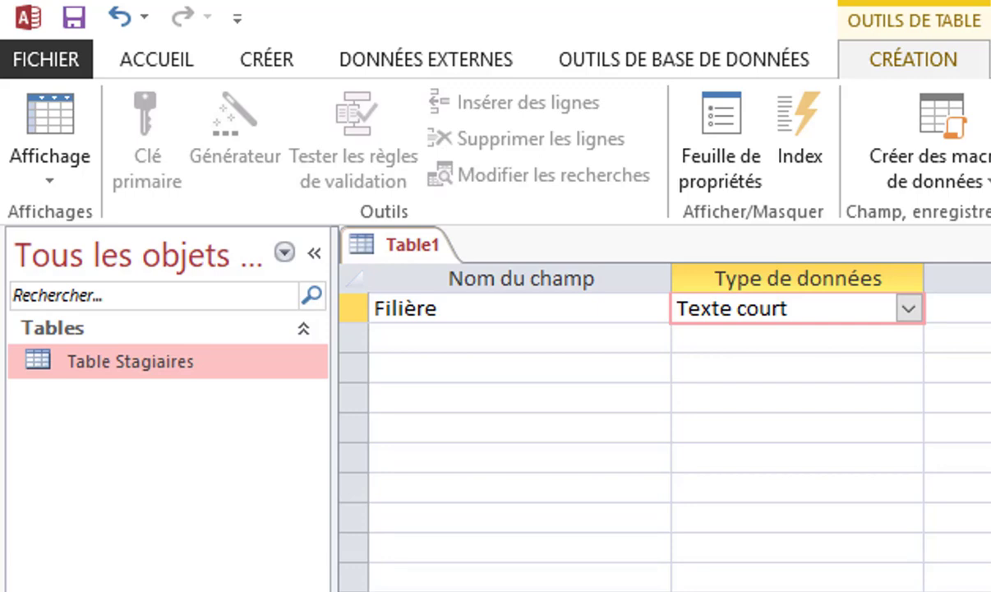
left_click(352, 308)
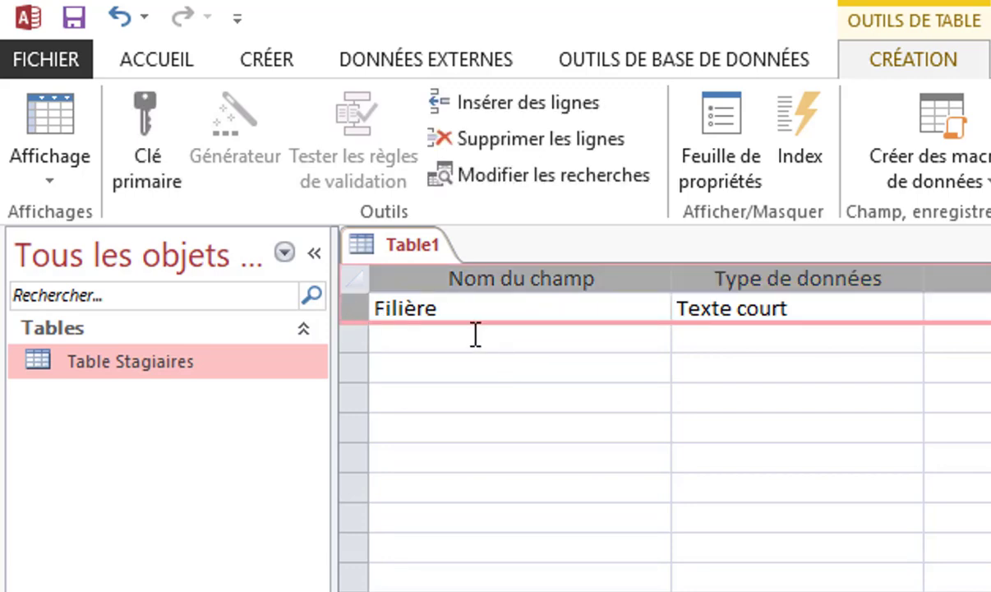
left_click(149, 138)
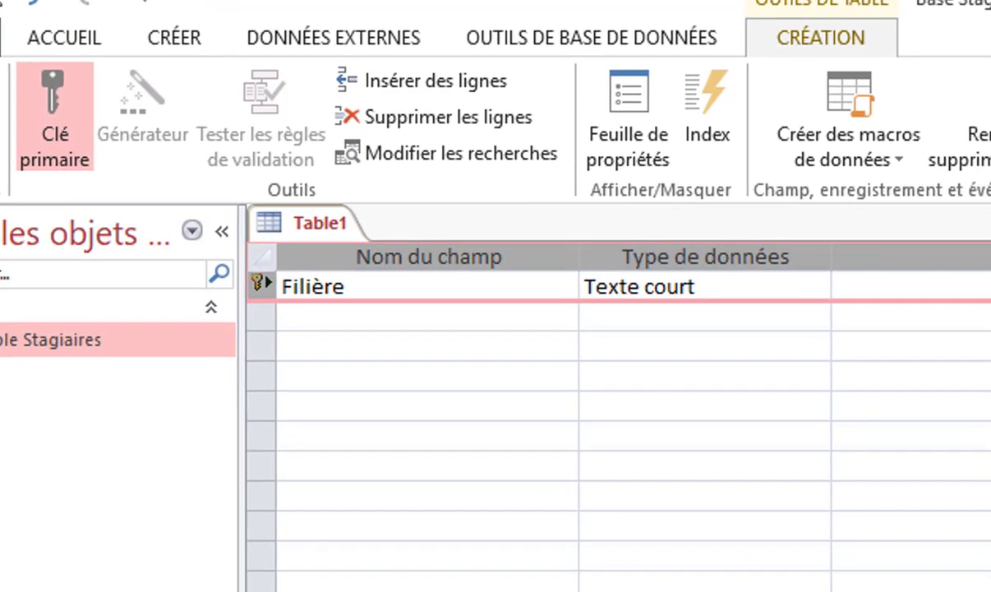
Save the table as 'Table Filière' and close its design
key("ctrl+s")
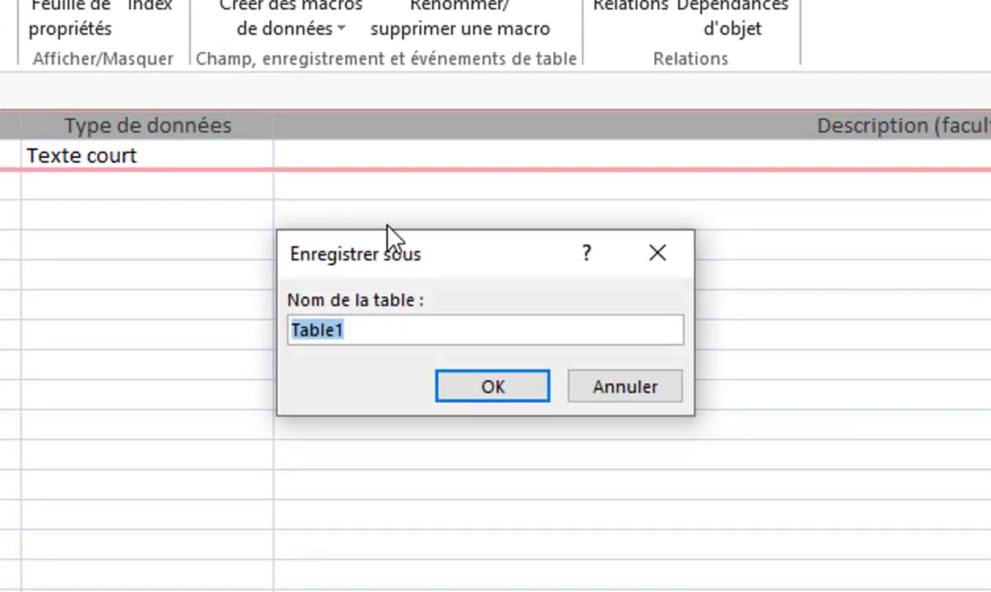
key("BackSpace")
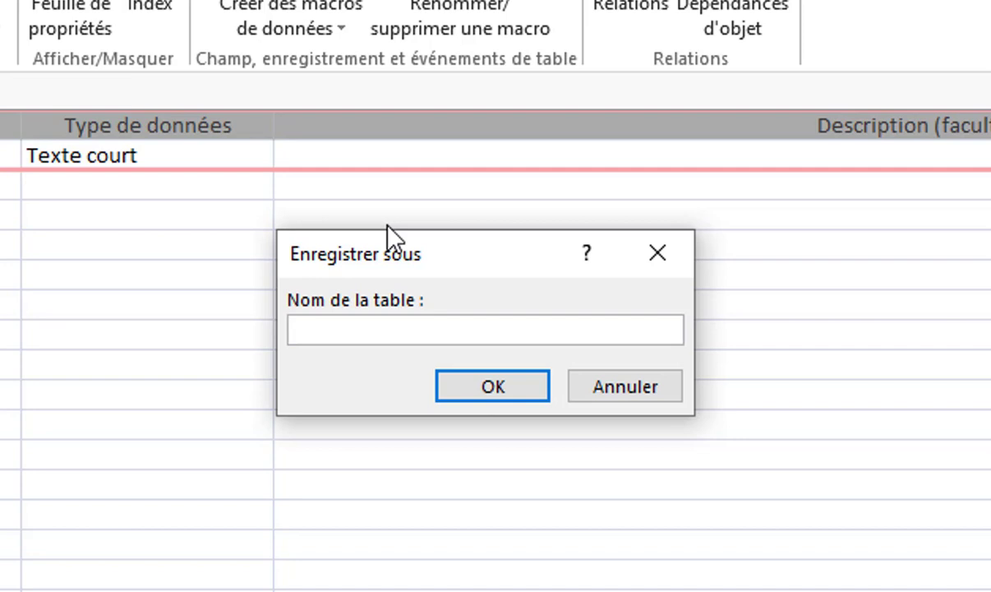
type("Table ")
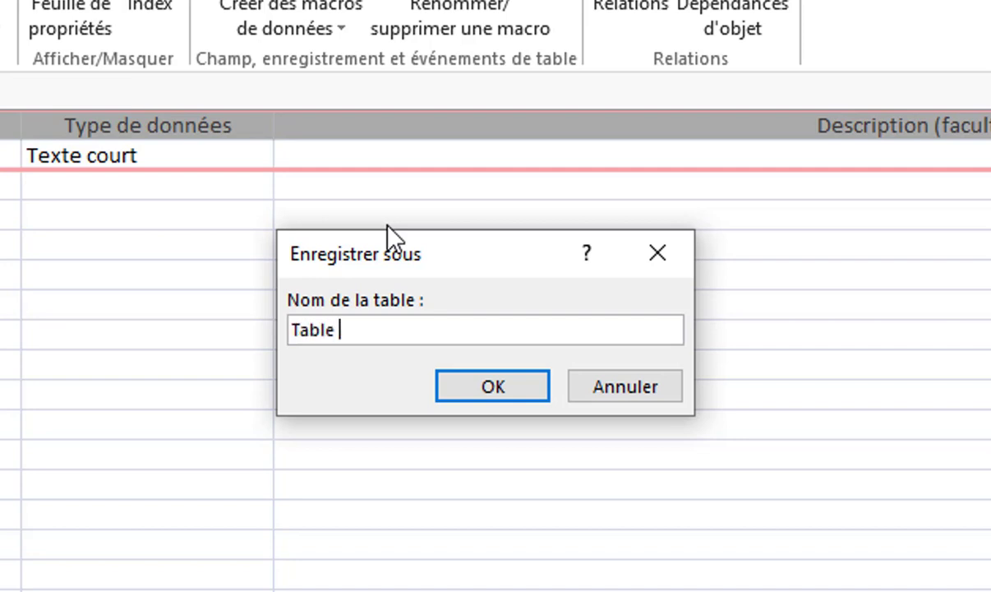
type("Filière")
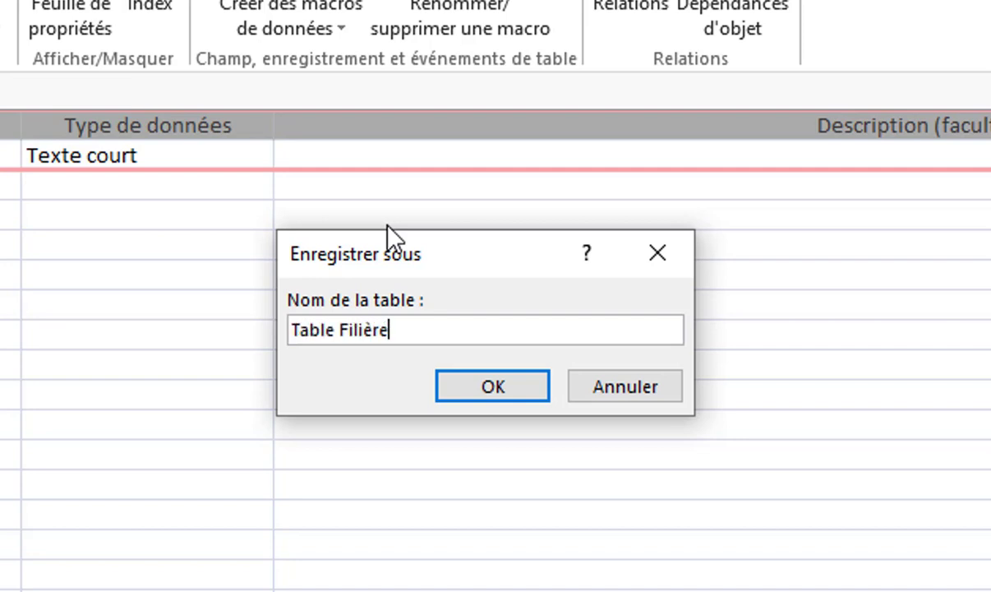
left_click(517, 384)
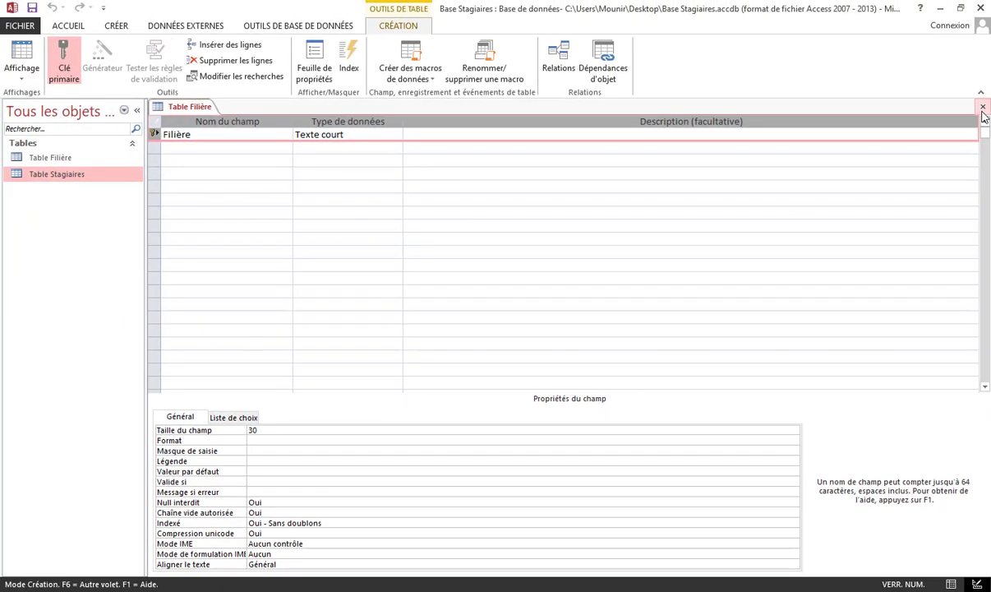
left_click(984, 107)
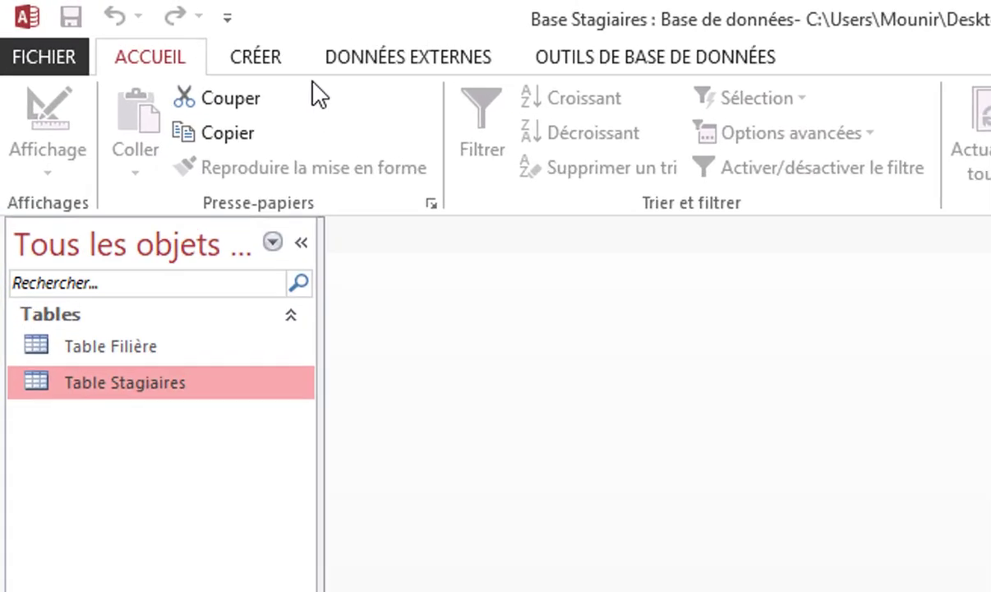
Design a new table with a Numérique field Groupe as its primary key
left_click(138, 29)
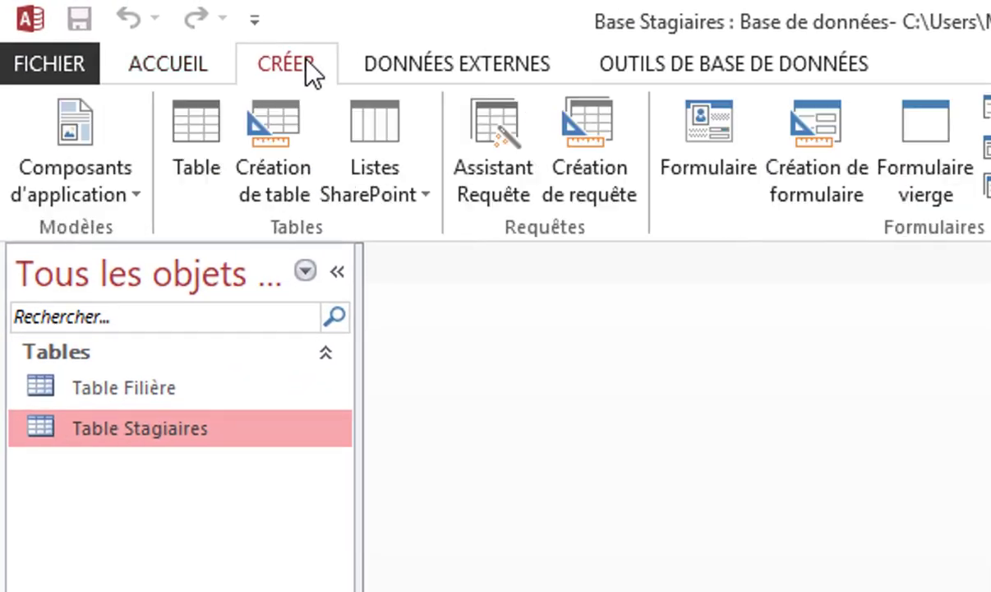
left_click(285, 153)
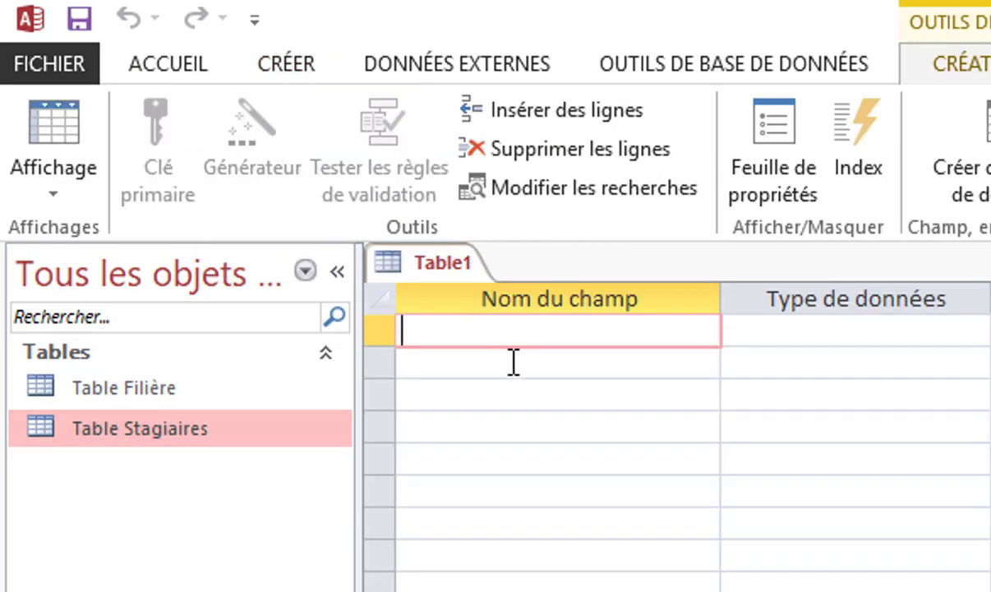
type("Groupe")
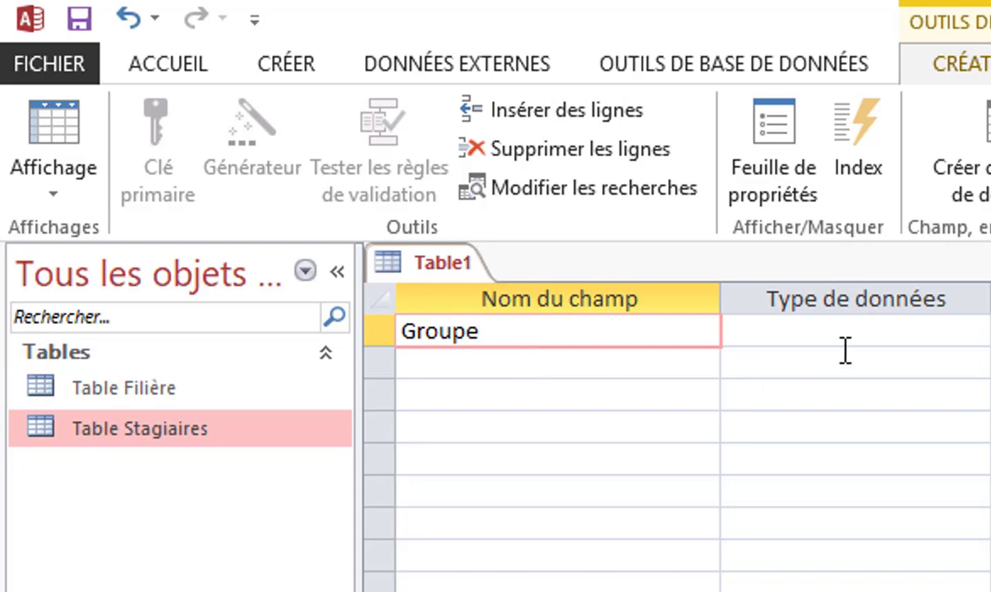
key("Tab")
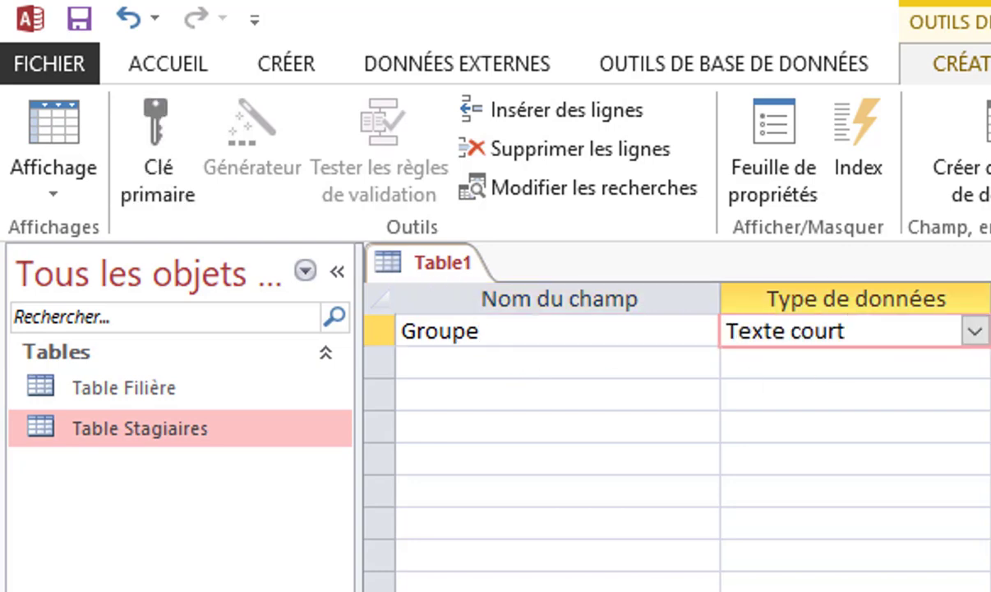
key("F6")
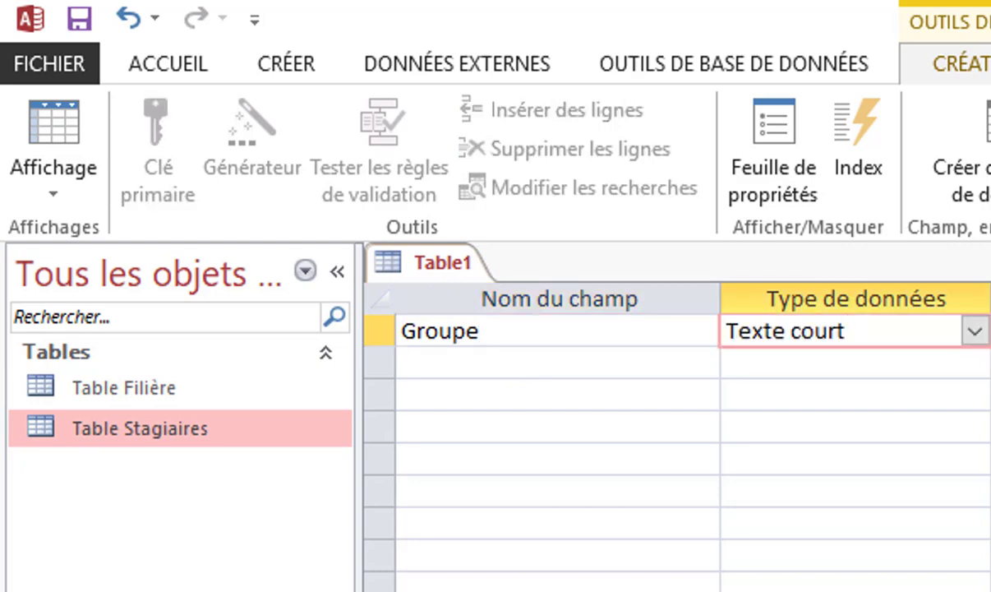
left_click(980, 332)
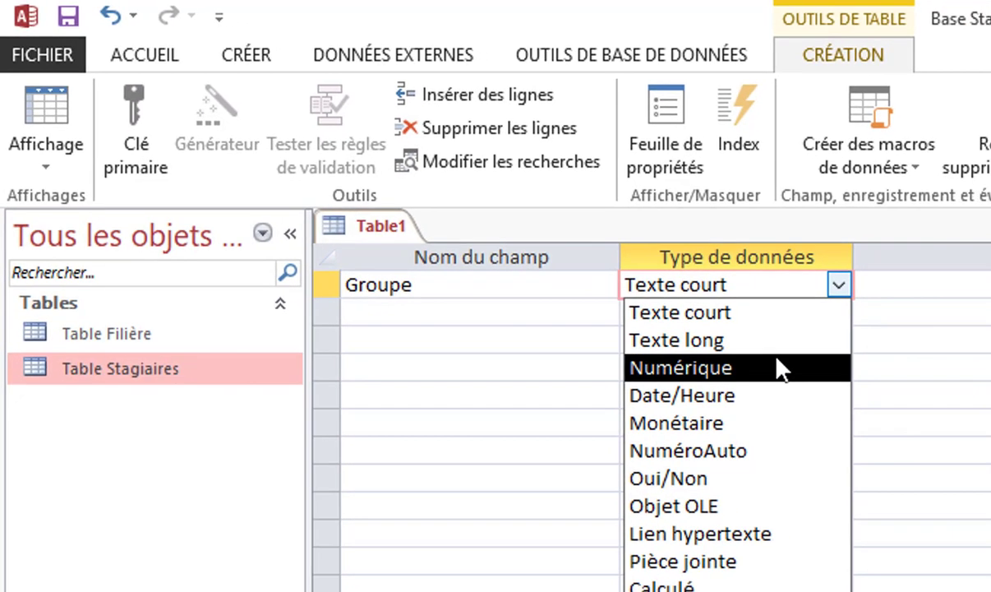
left_click(904, 427)
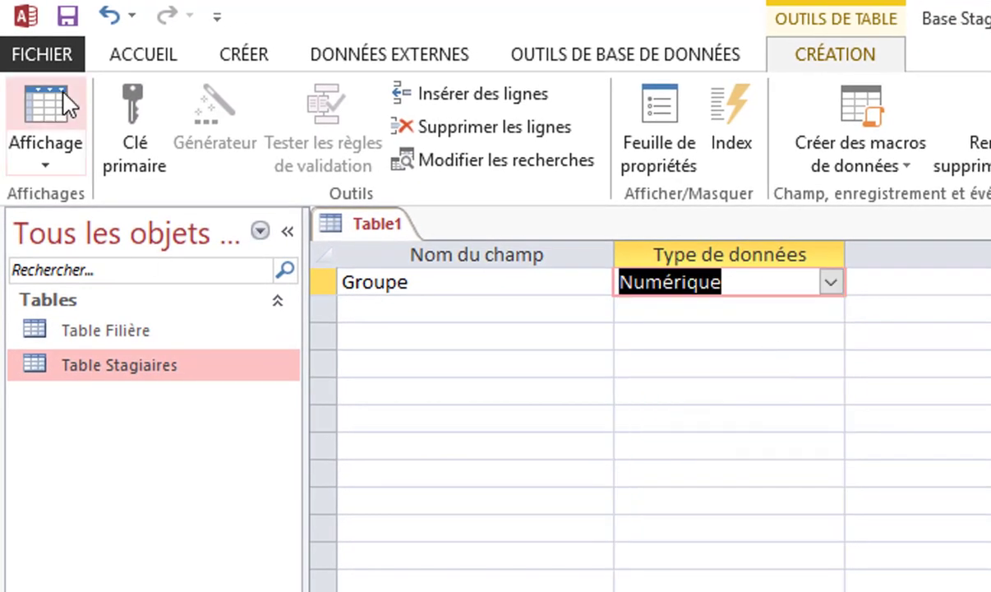
left_click(145, 120)
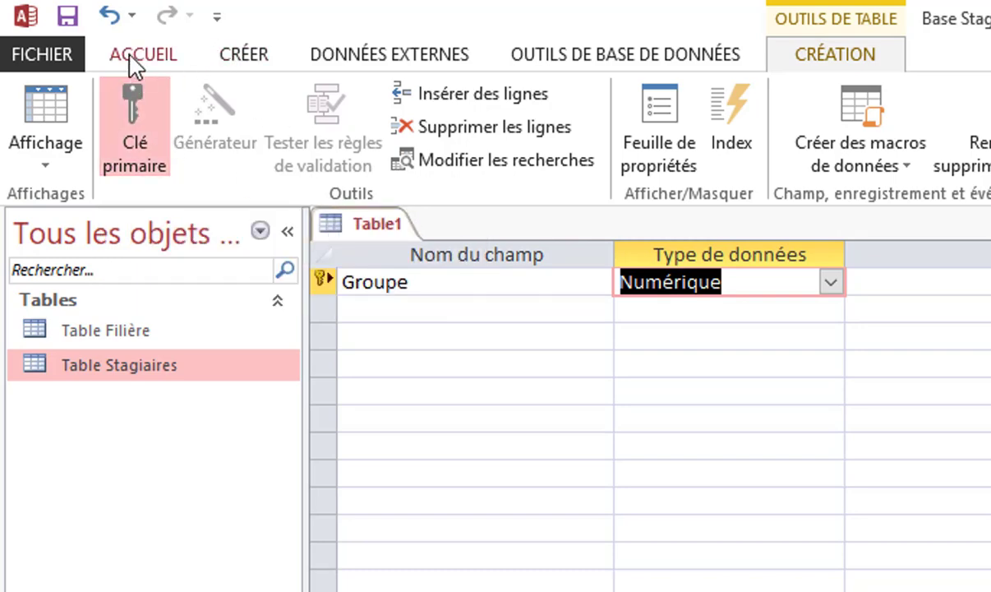
Save the table as 'Table Groupes' and close its design
left_click(66, 16)
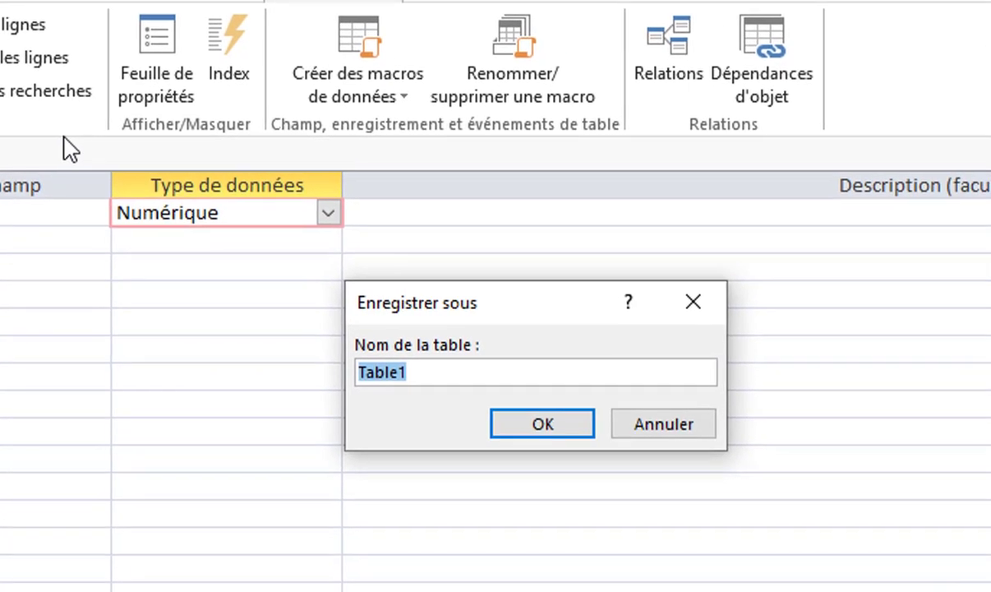
key("End")
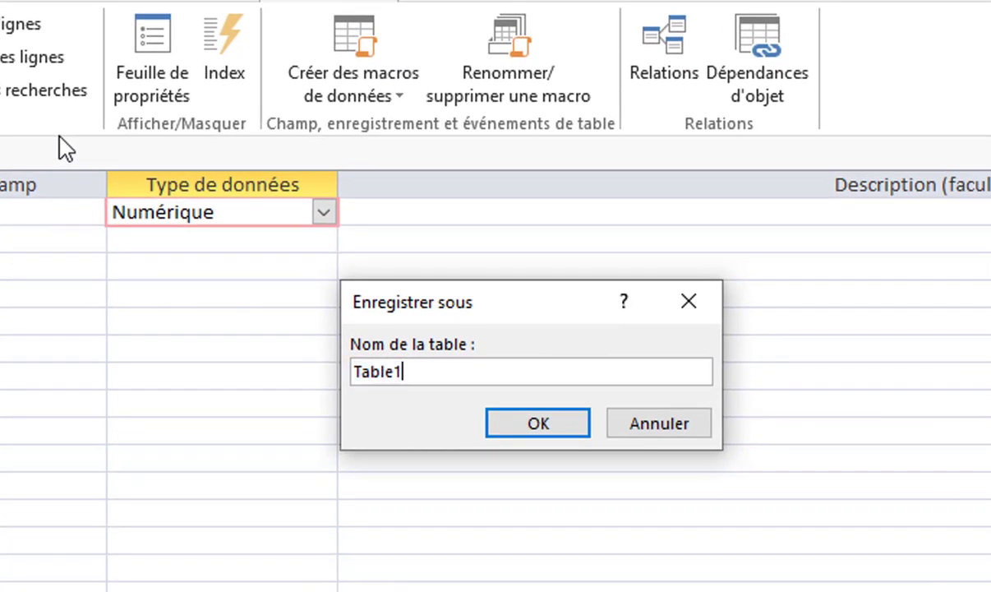
key("BackSpace")
type("Groupe")
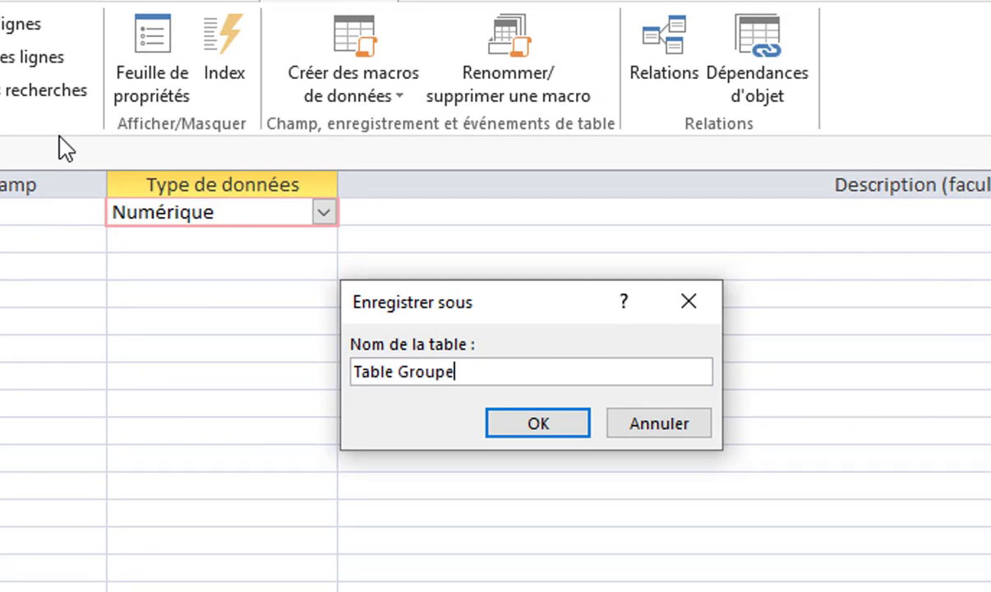
type("s")
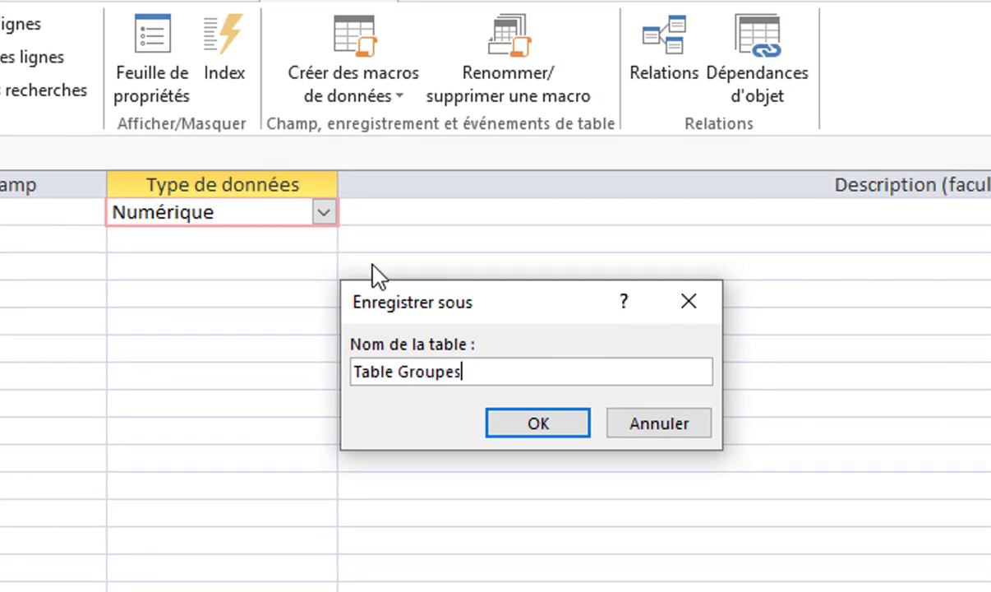
left_click(548, 430)
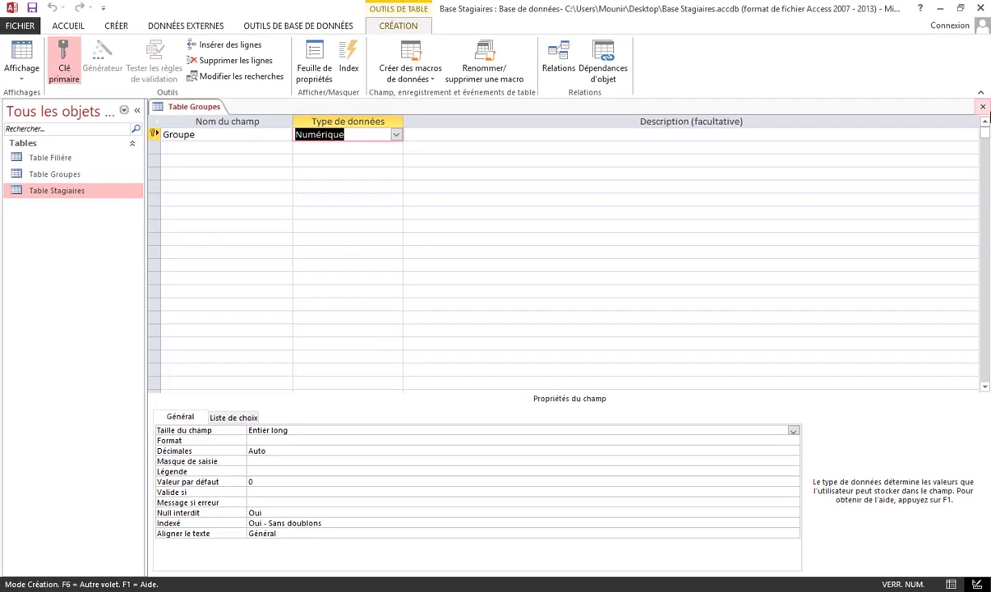
left_click(983, 106)
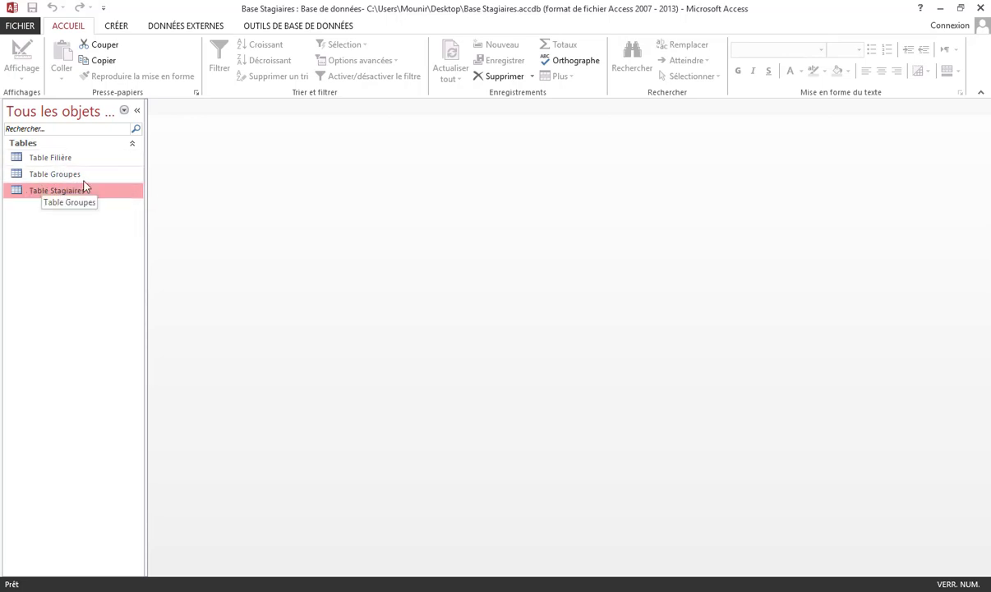
Open Table Stagiaires in design view and add new fields Filière and Groupe
right_click(62, 189)
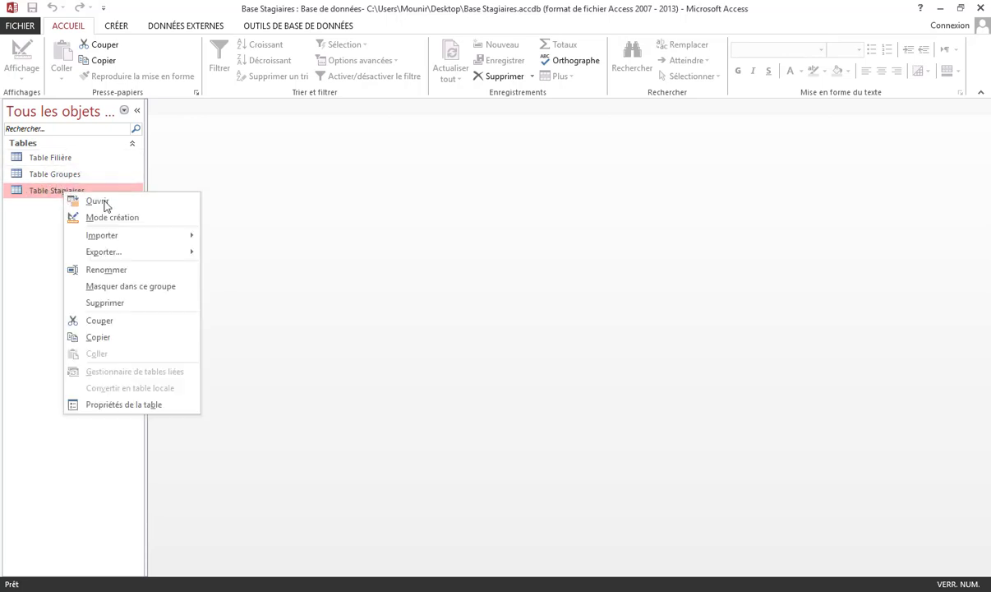
left_click(122, 217)
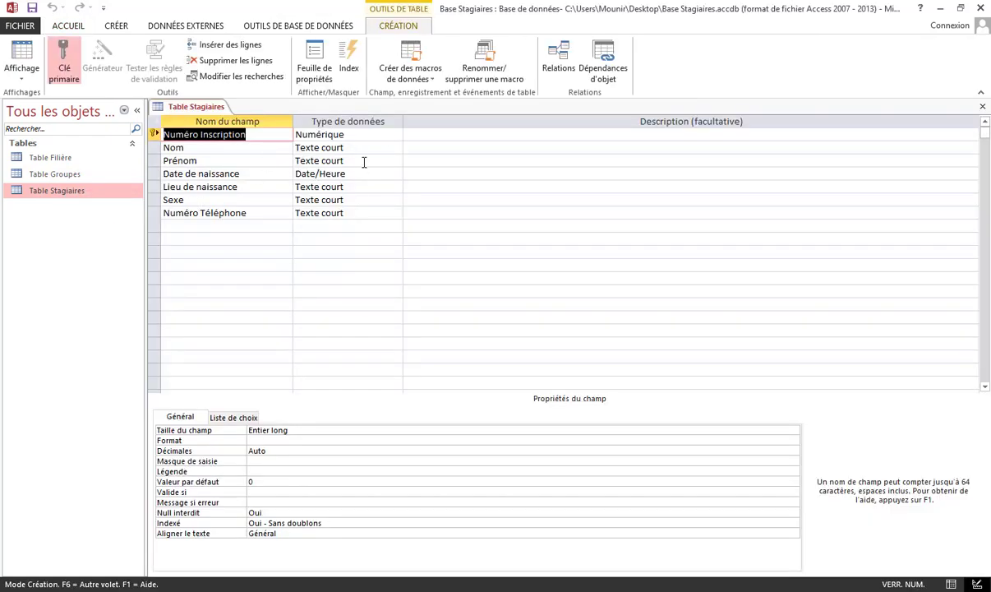
left_click(231, 224)
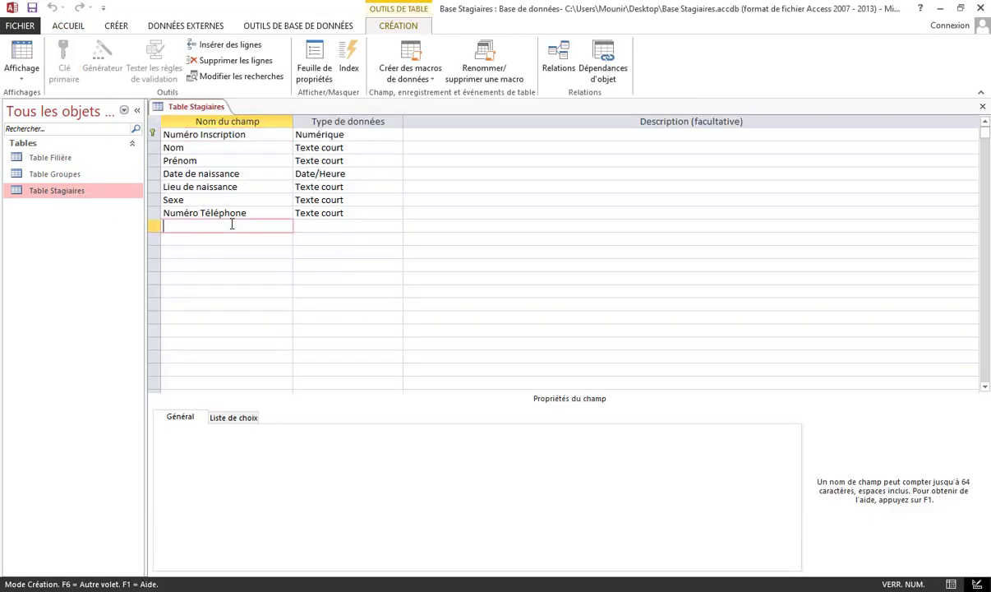
type("Filière")
left_click(241, 238)
type("F")
key("BackSpace")
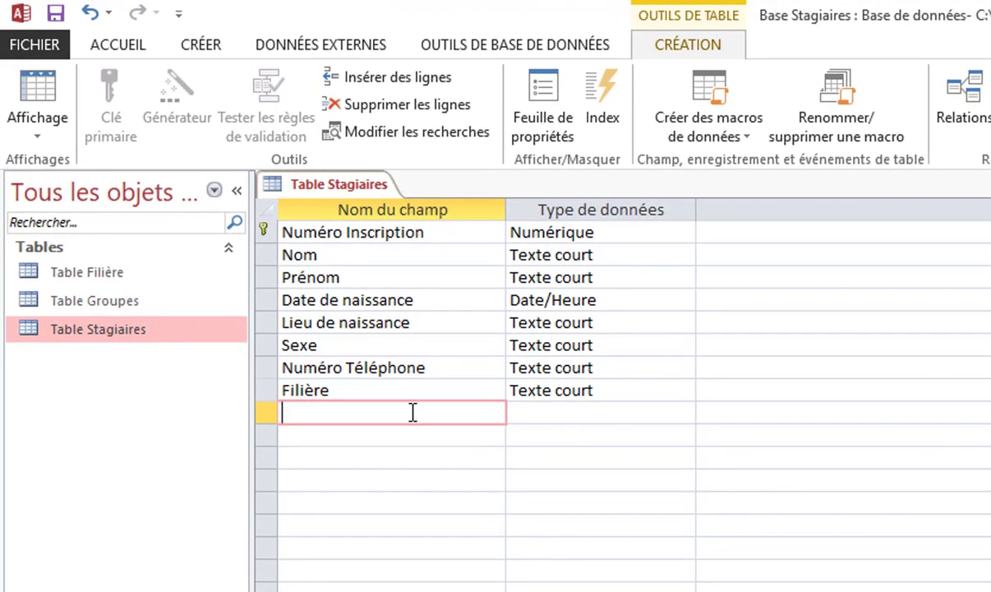
type("Groupe")
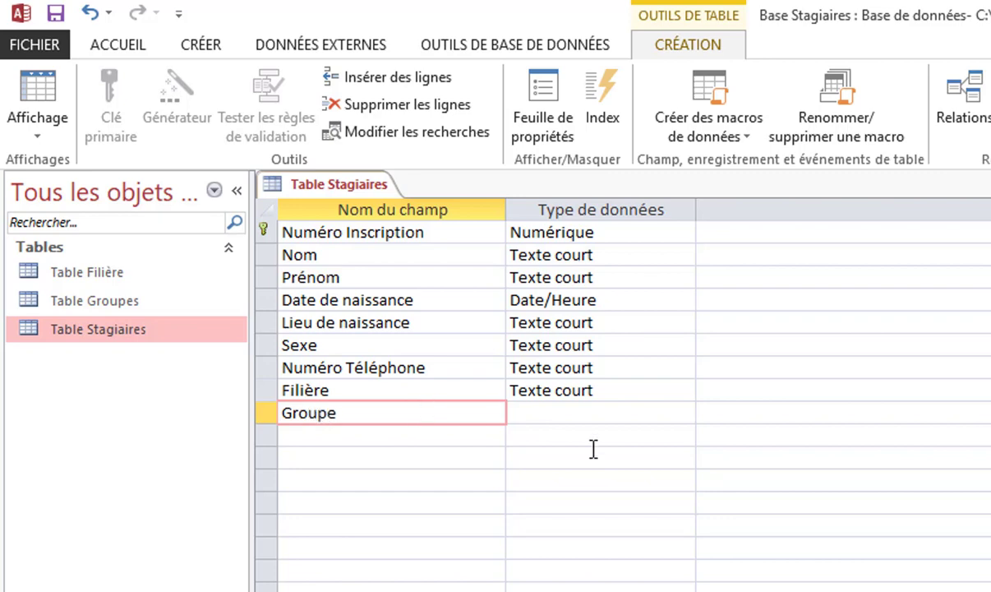
key("Tab")
Set Groupe's data type to Numérique, save the design, and close it
left_click(647, 392)
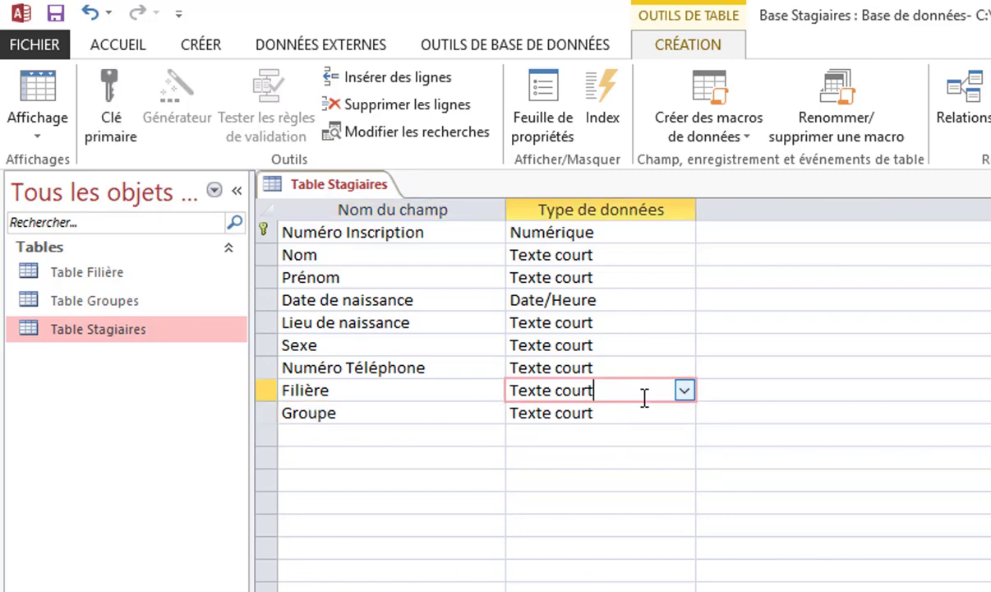
left_click(628, 412)
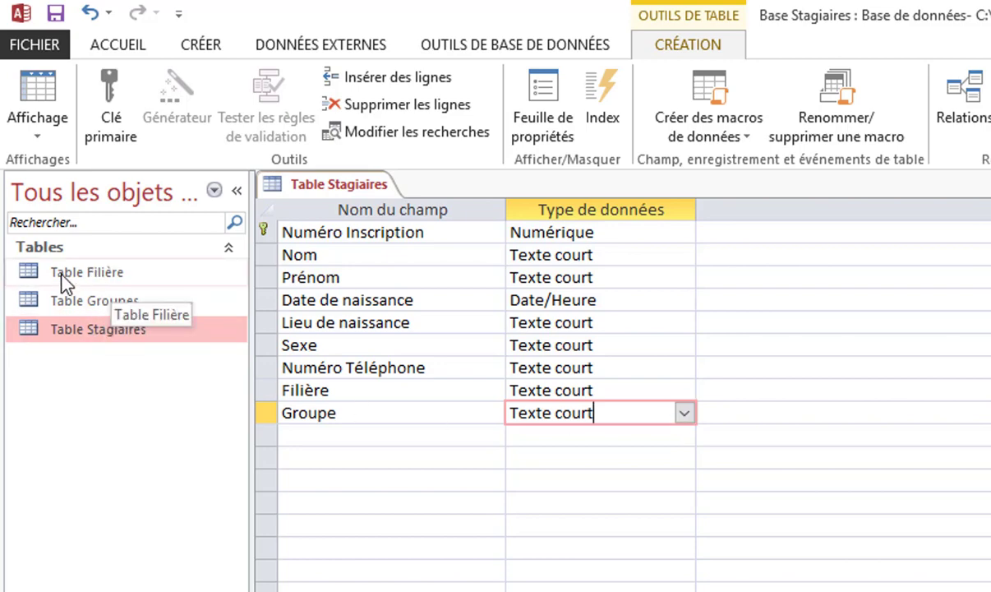
left_click(684, 412)
left_click(635, 478)
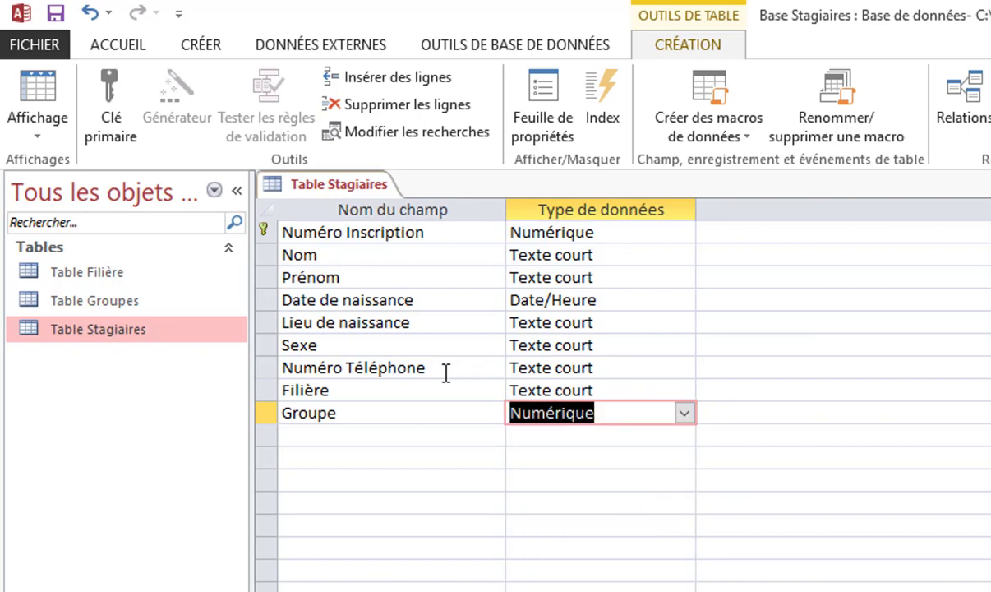
left_click(55, 13)
left_click(990, 185)
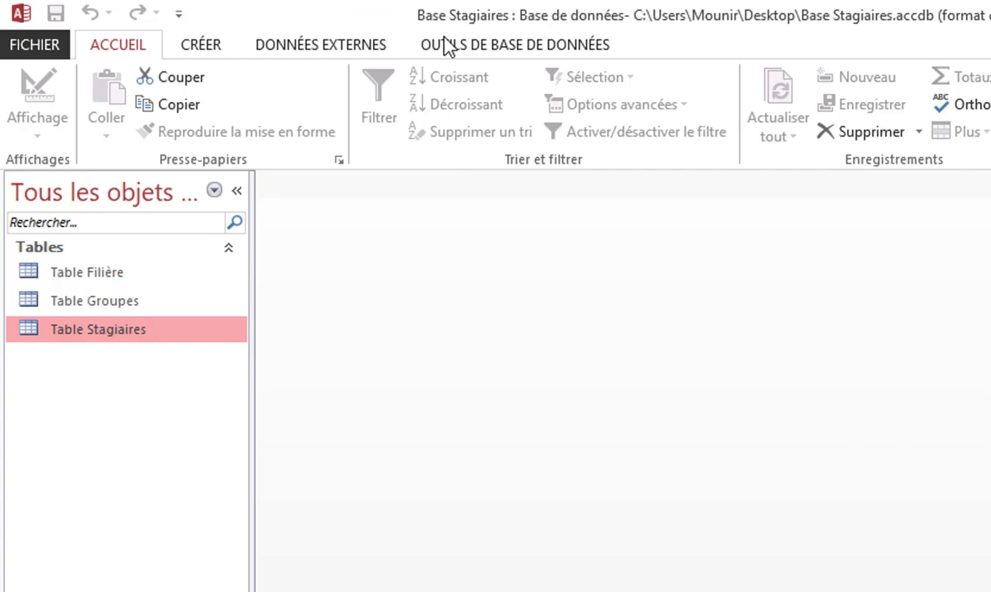
Open the Relations window and add Table Filière, Table Stagiaires and Table Groupes
left_click(483, 51)
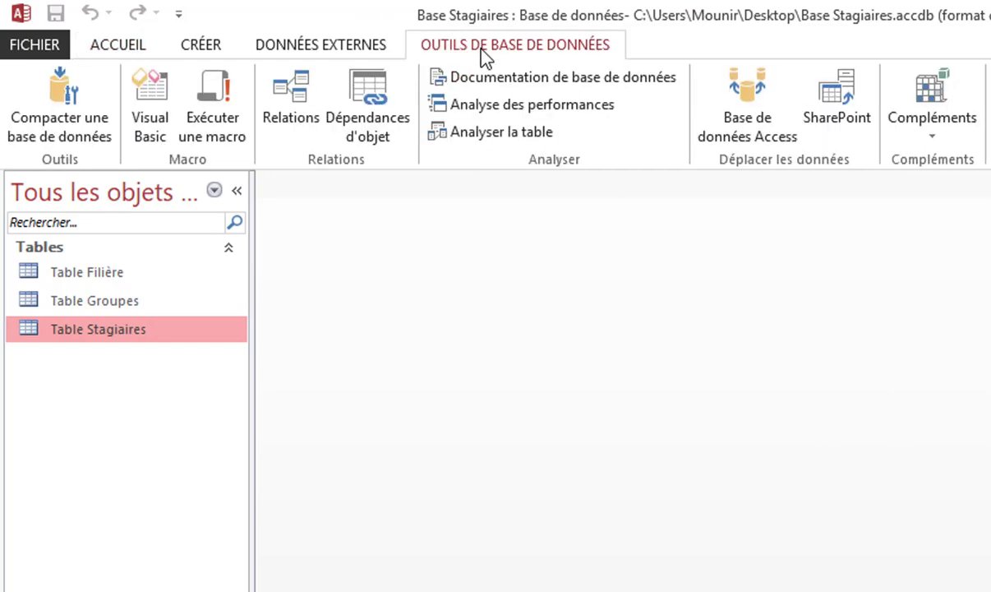
left_click(293, 106)
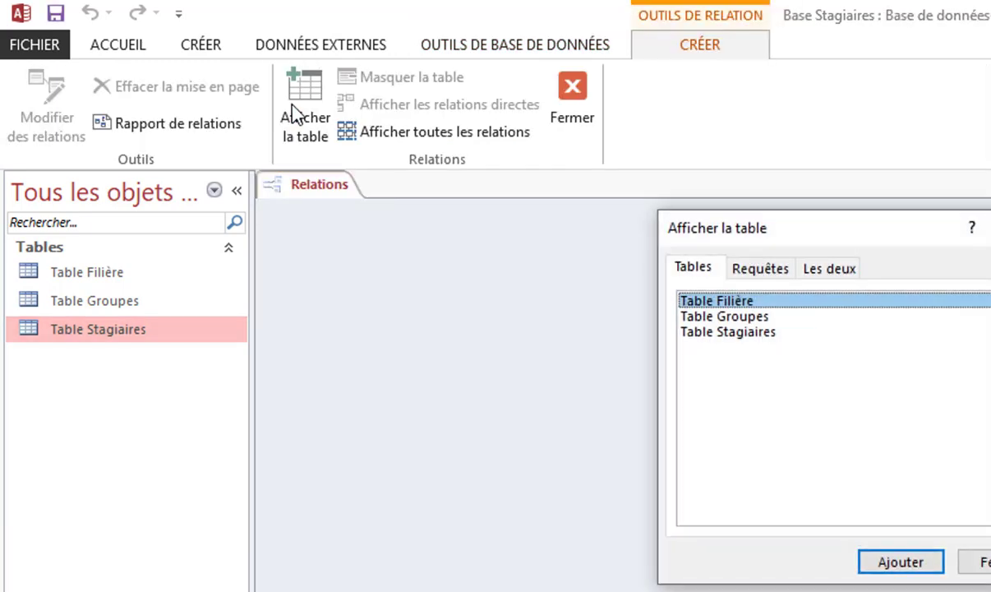
left_click_drag(891, 239, 990, 258)
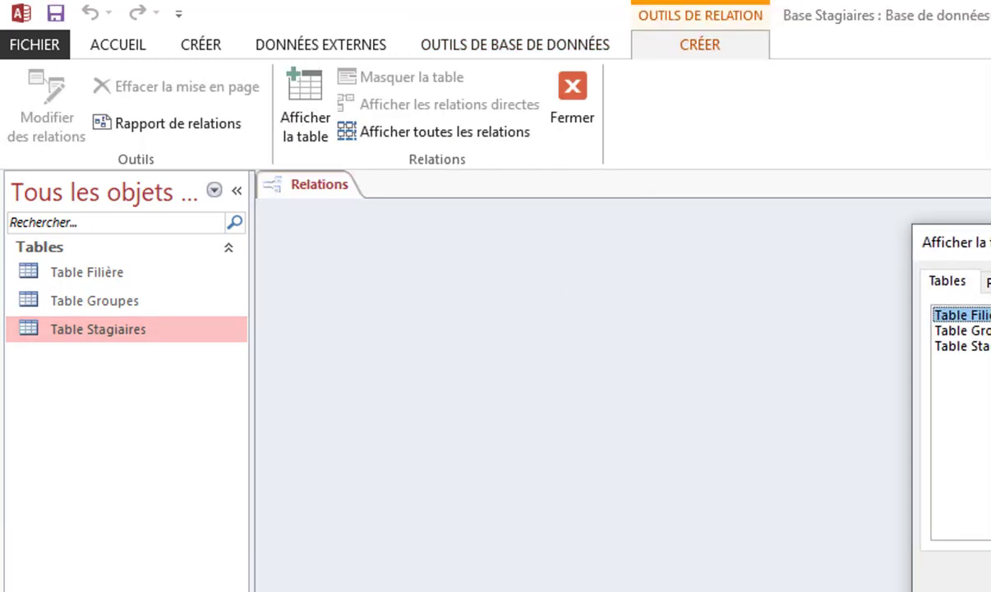
key("alt+a")
left_click(963, 330)
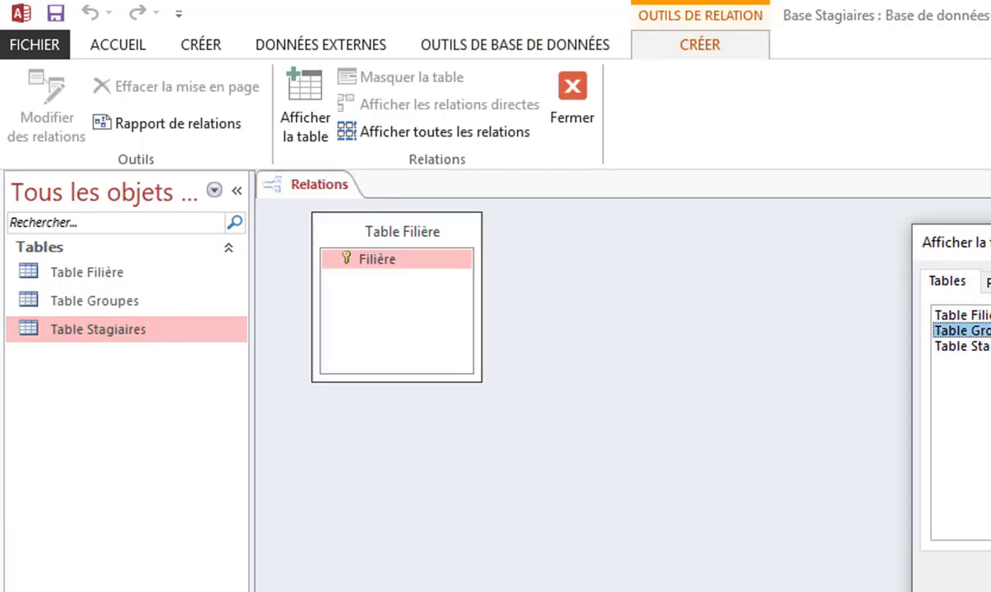
left_click(963, 346)
key("alt+a")
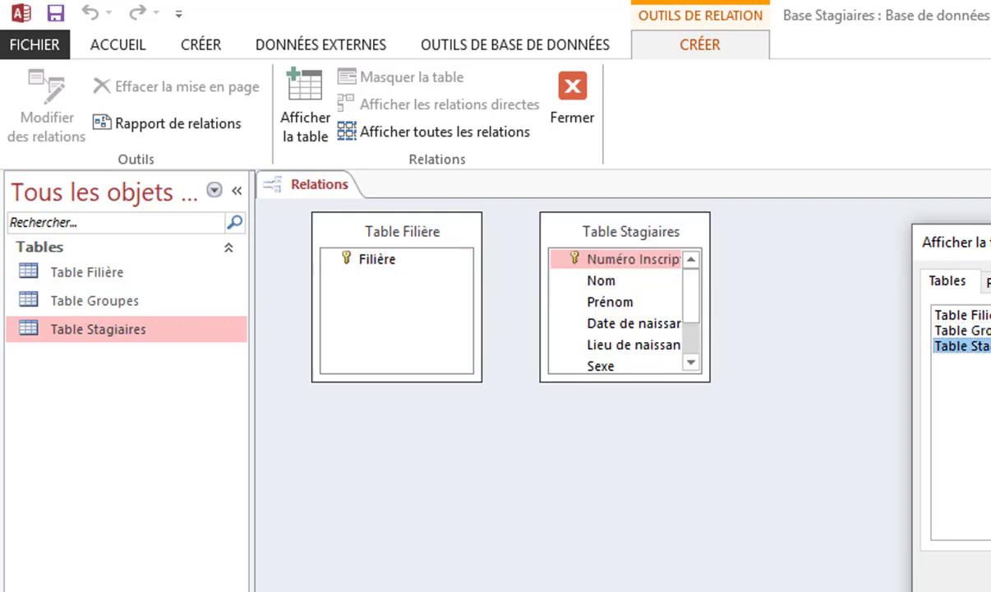
left_click(963, 331)
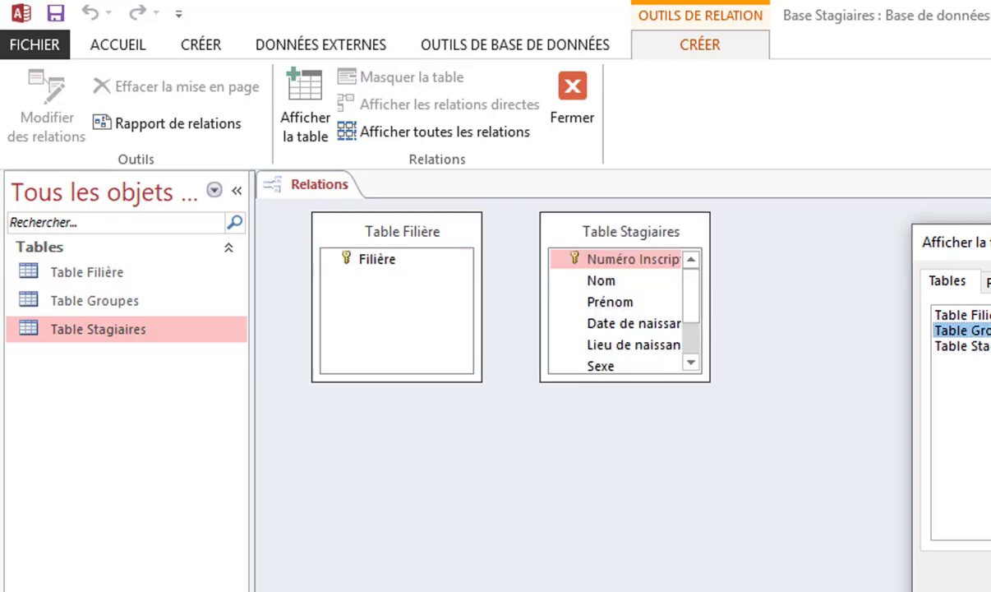
key("alt+a")
key("Escape")
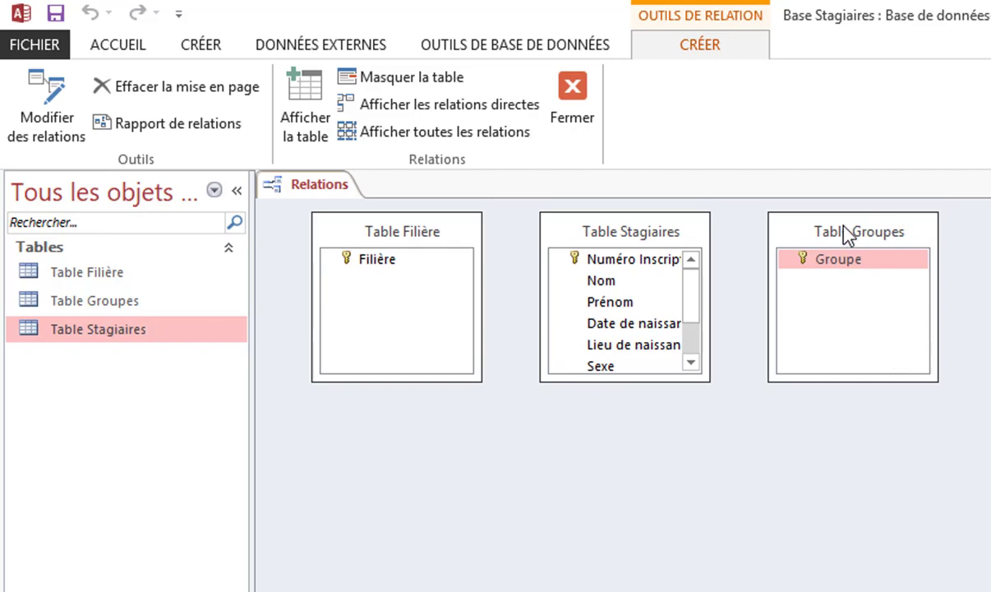
Move Table Groupes to the right and enlarge Table Stagiaires to show all fields
left_click_drag(846, 233, 990, 233)
left_click_drag(710, 381, 747, 452)
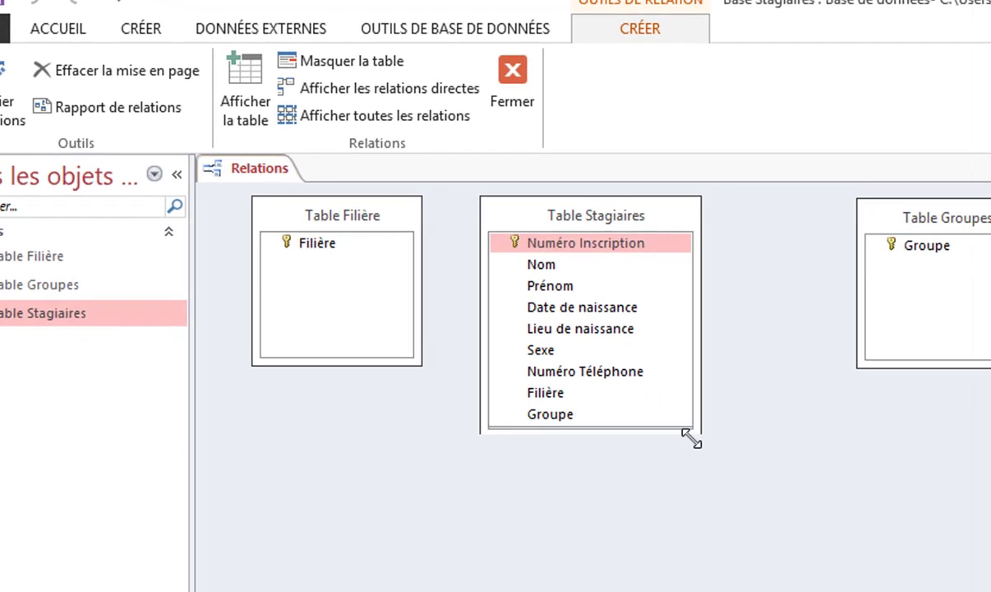
left_click_drag(690, 439, 698, 444)
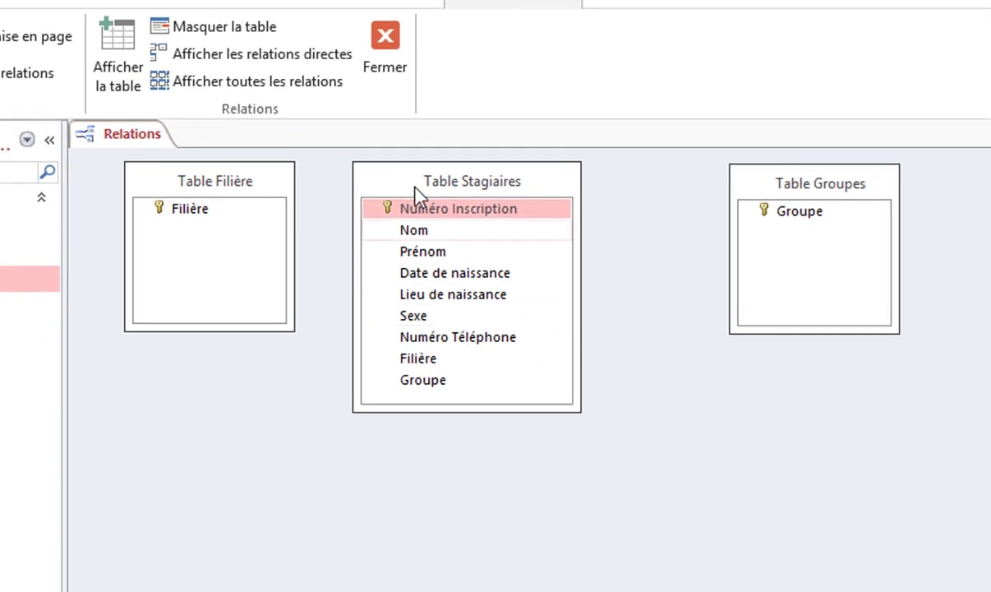
left_click_drag(434, 183, 452, 172)
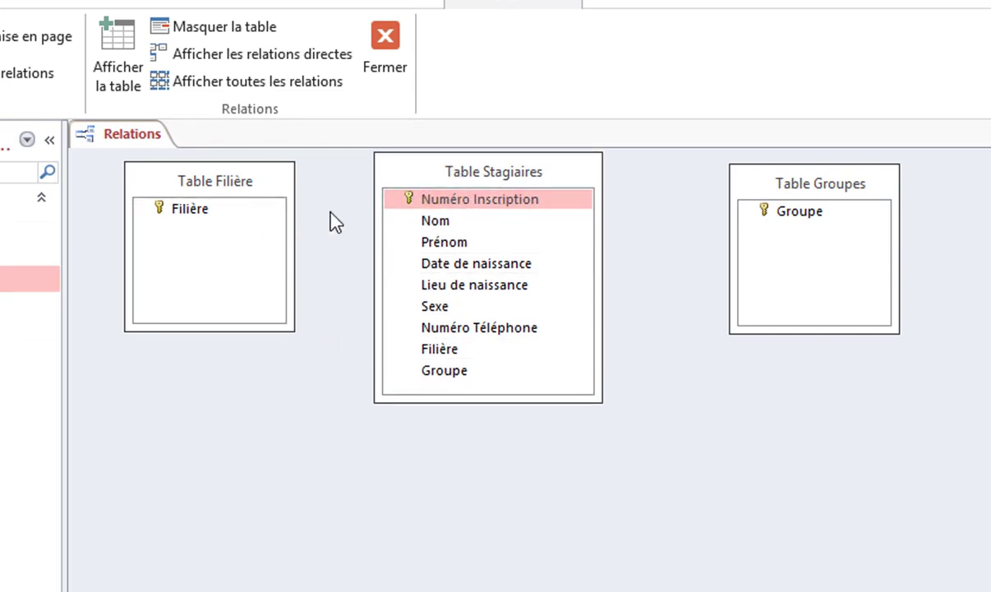
Try linking the Filière key to Stagiaires' Filière and select the Groupe fields
left_click(198, 211)
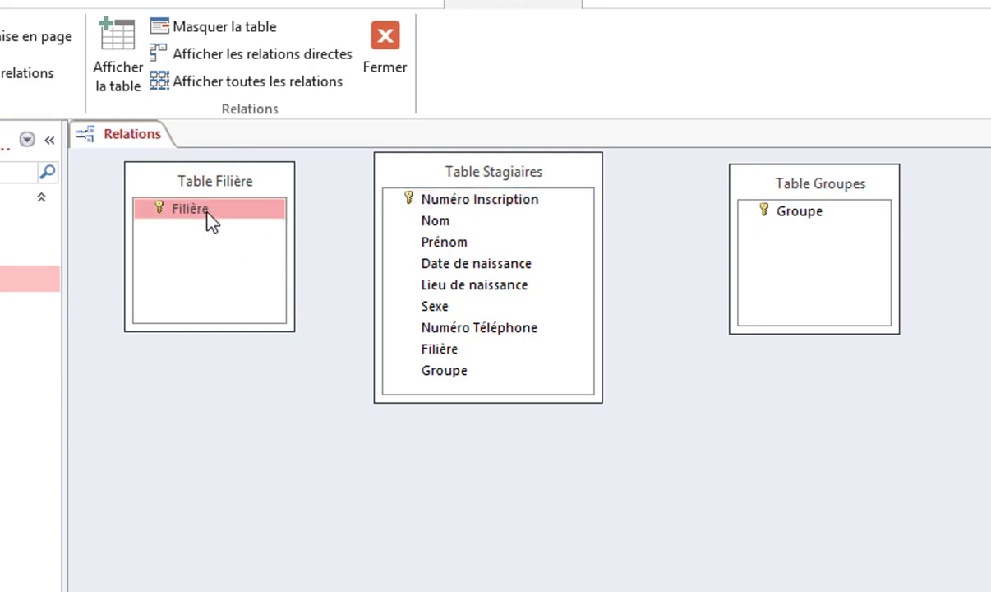
left_click_drag(186, 215, 463, 351)
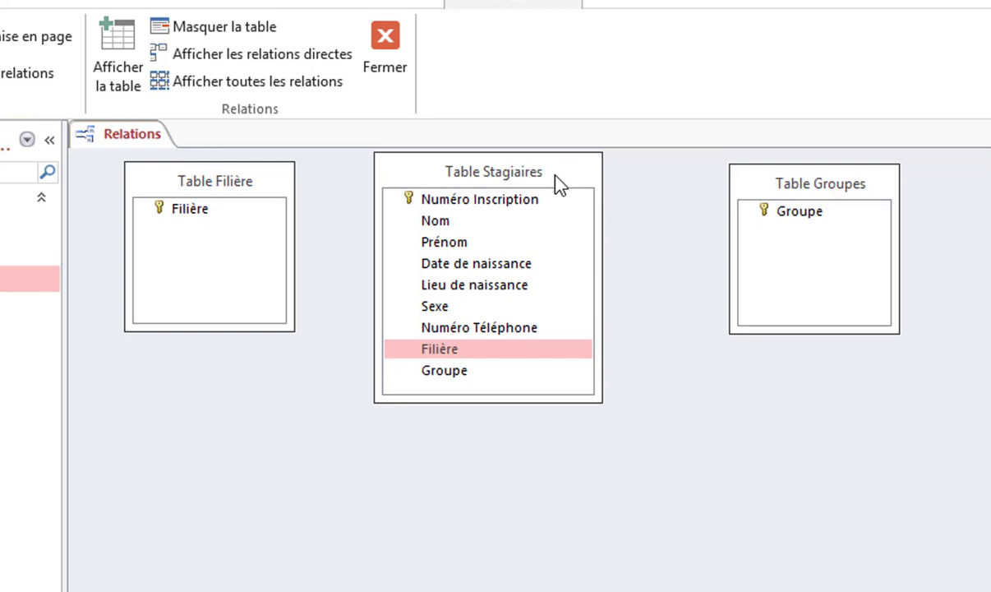
left_click(786, 213)
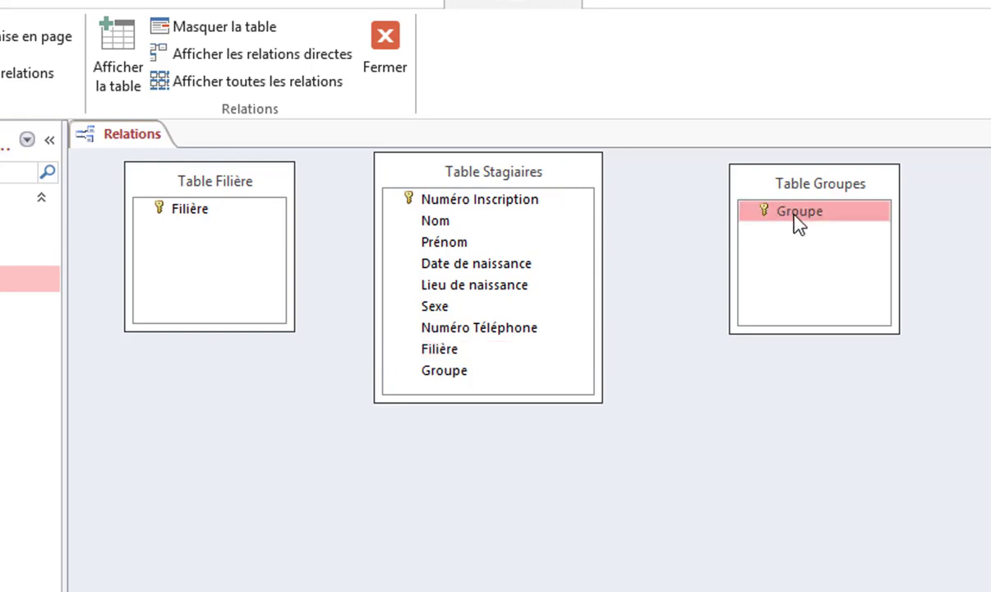
left_click(485, 373)
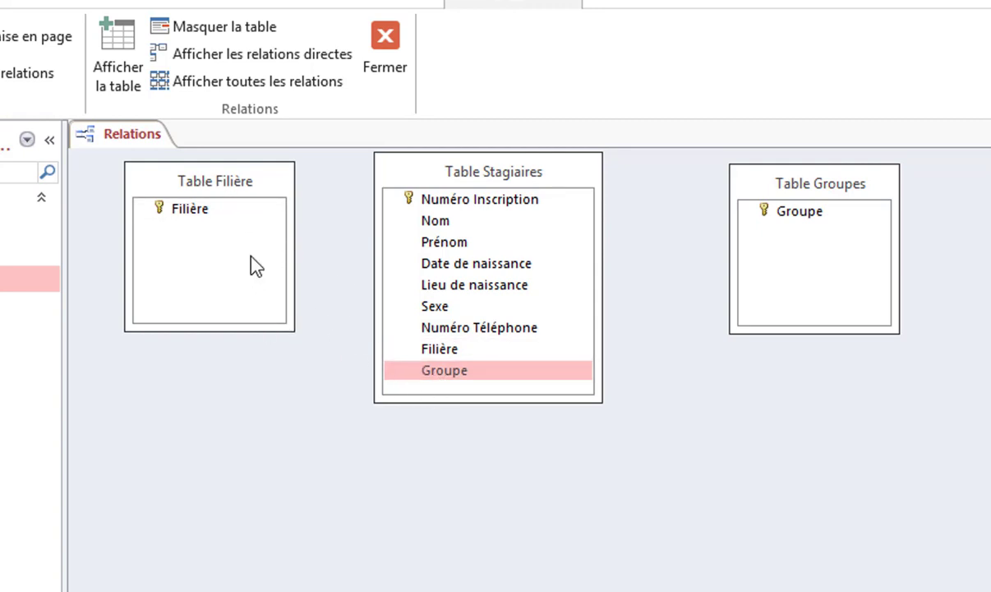
left_click(195, 213)
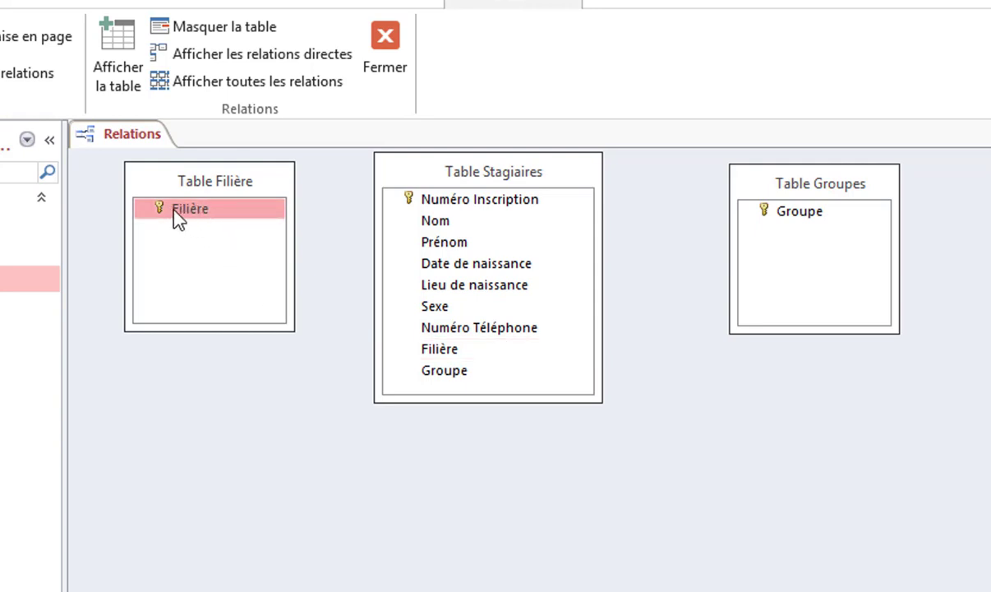
Link Filière to Stagiaires' Filière with referential integrity, cascade updates and cascade deletes
left_click_drag(195, 213, 449, 362)
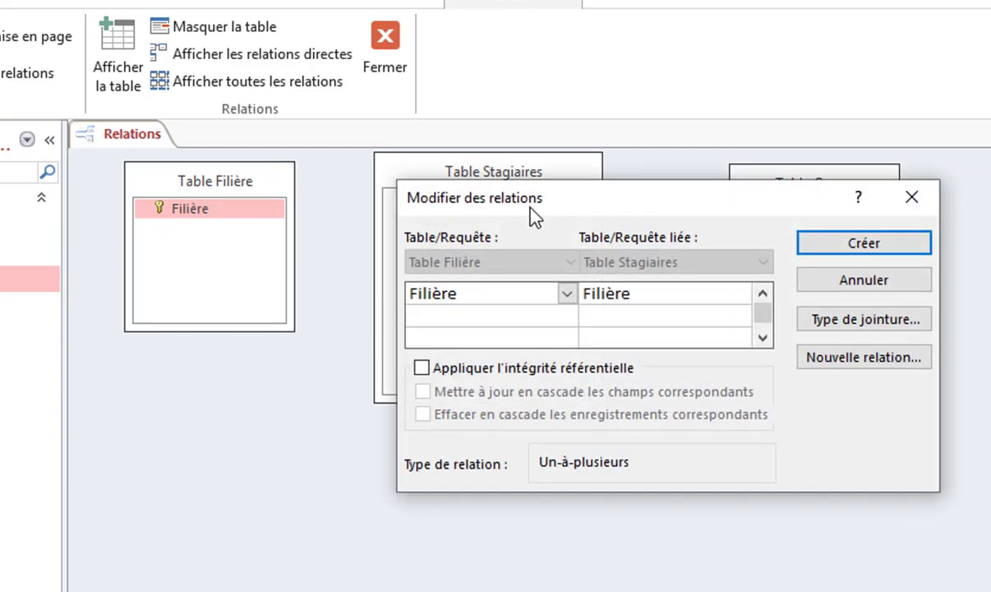
left_click_drag(593, 197, 635, 146)
left_click_drag(546, 152, 747, 146)
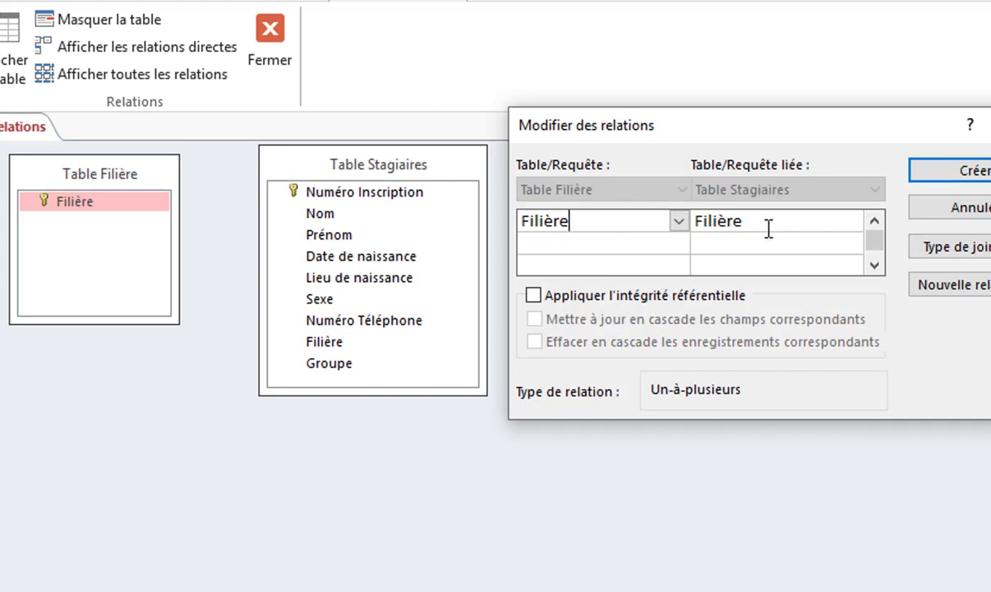
left_click(589, 300)
left_click(590, 321)
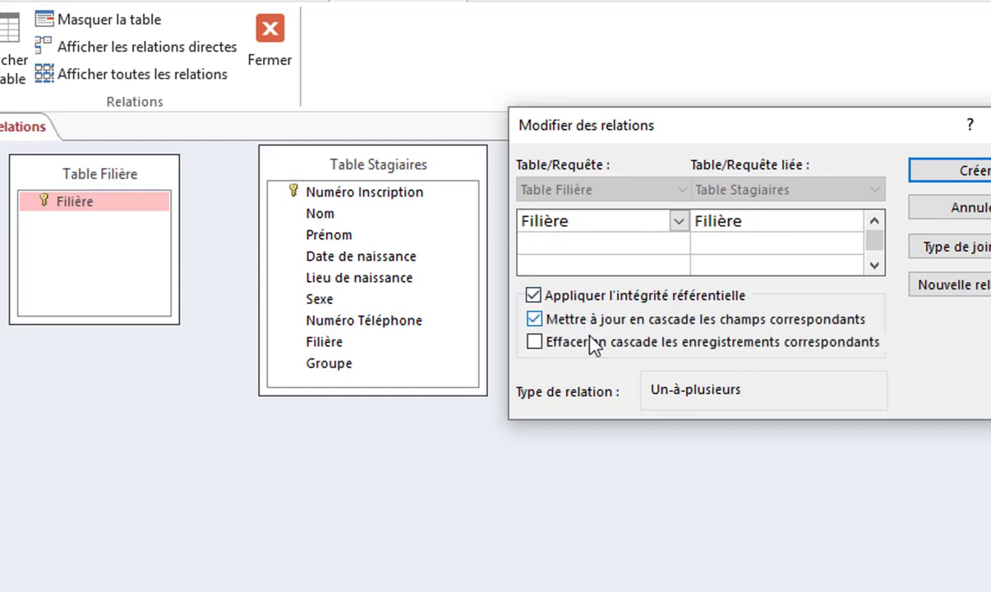
left_click(589, 342)
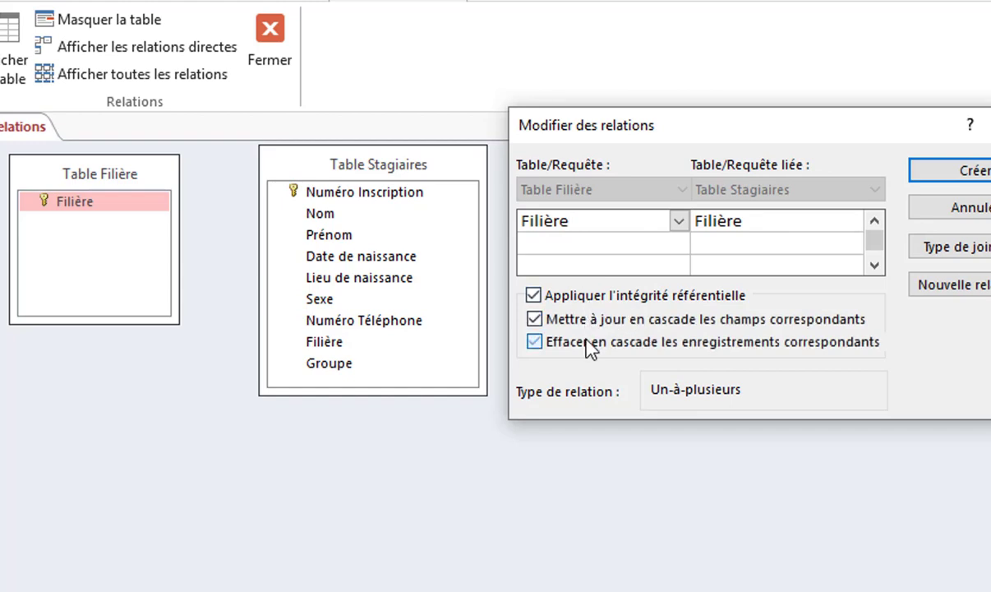
left_click(978, 173)
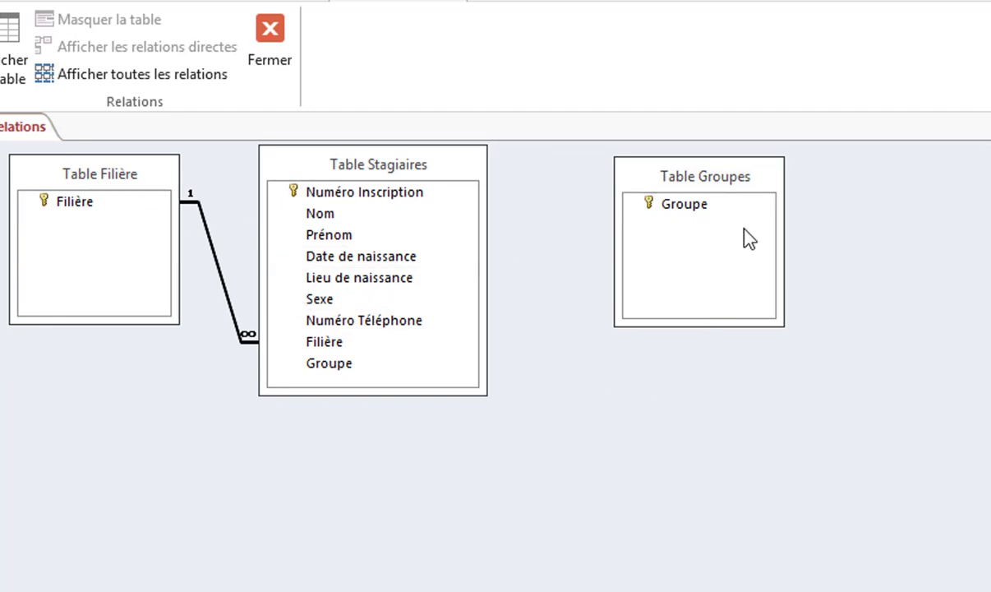
Link Groupe in Table Groupes to Stagiaires' Groupe with integrity and both cascade options
left_click(684, 214)
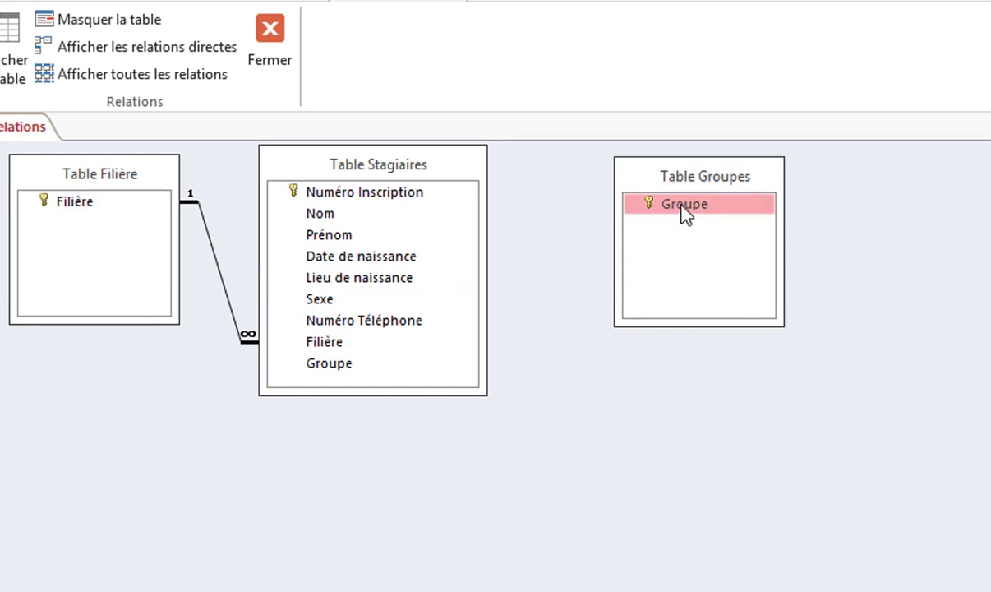
left_click_drag(682, 208, 324, 370)
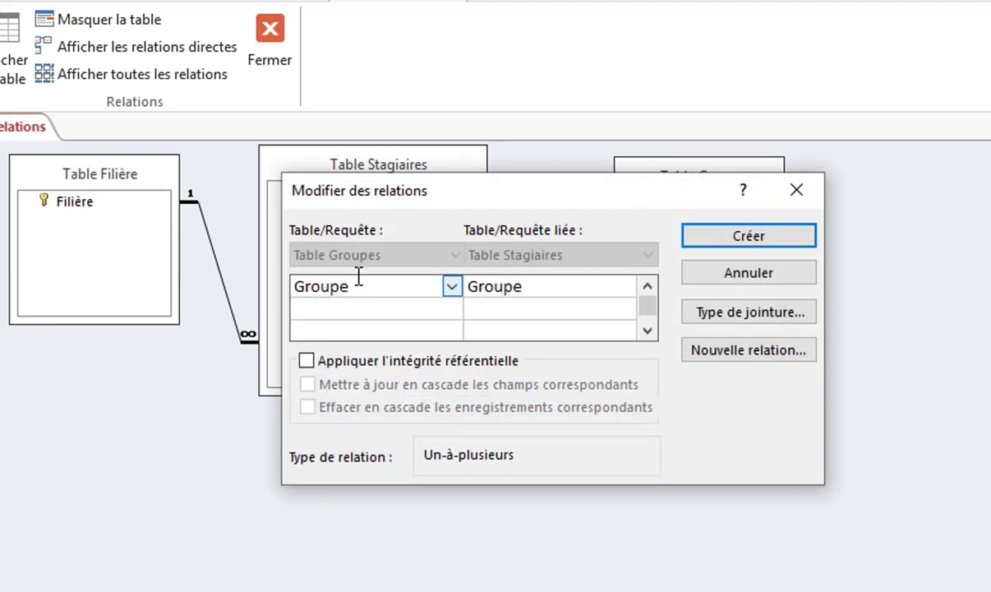
left_click(580, 289)
left_click(419, 290)
left_click(399, 363)
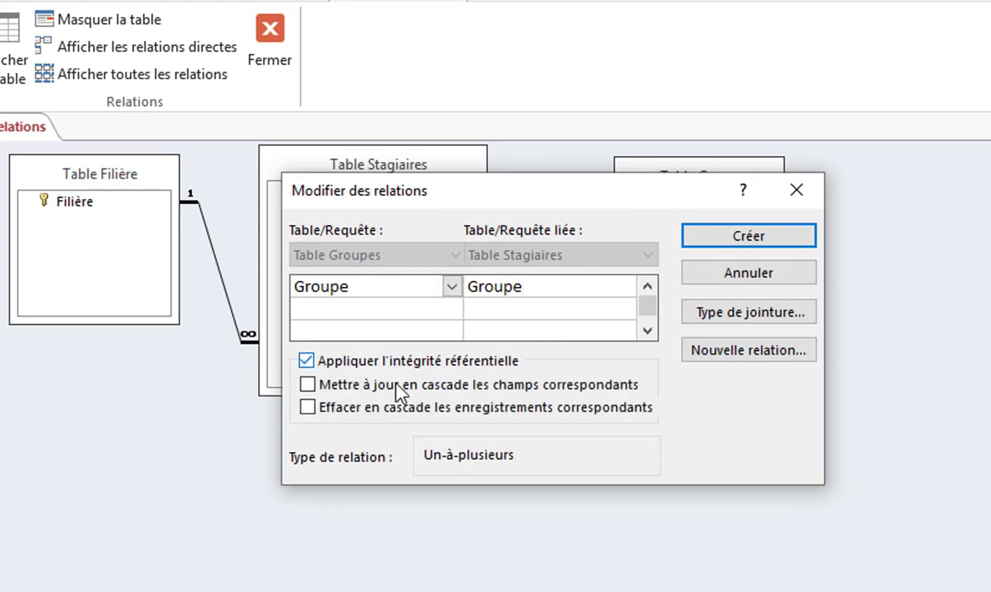
left_click(399, 384)
left_click(403, 406)
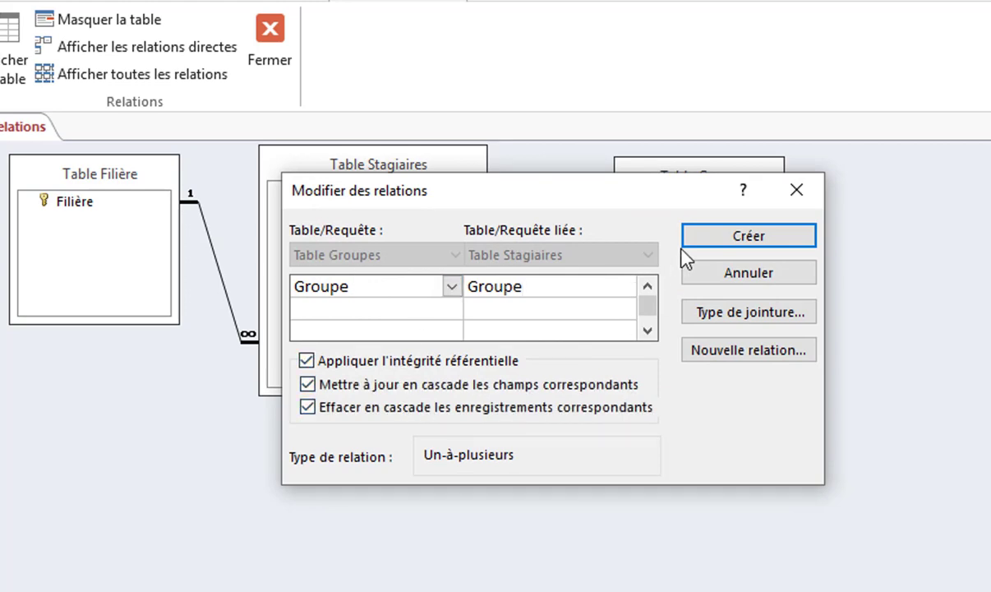
left_click(743, 244)
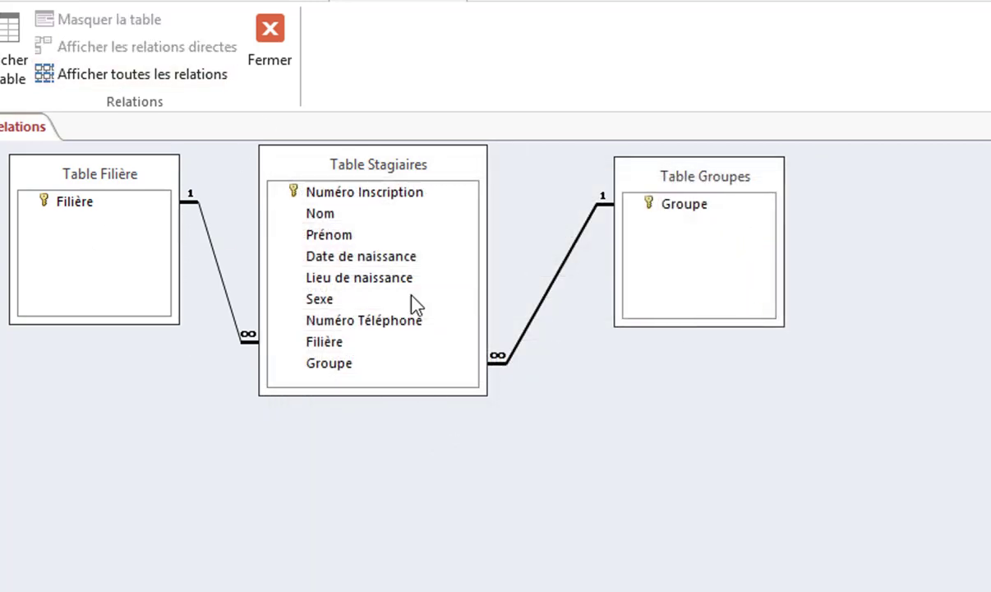
Enter the trainee's number, surname and first name in a new Table Stagiaires record
left_click_drag(407, 168, 425, 175)
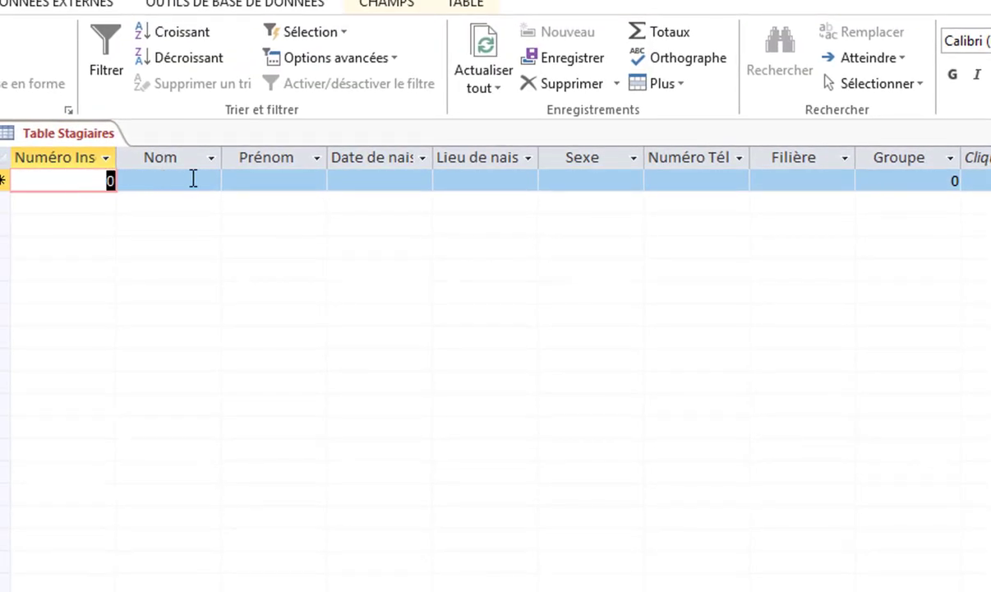
type("122")
left_click(193, 178)
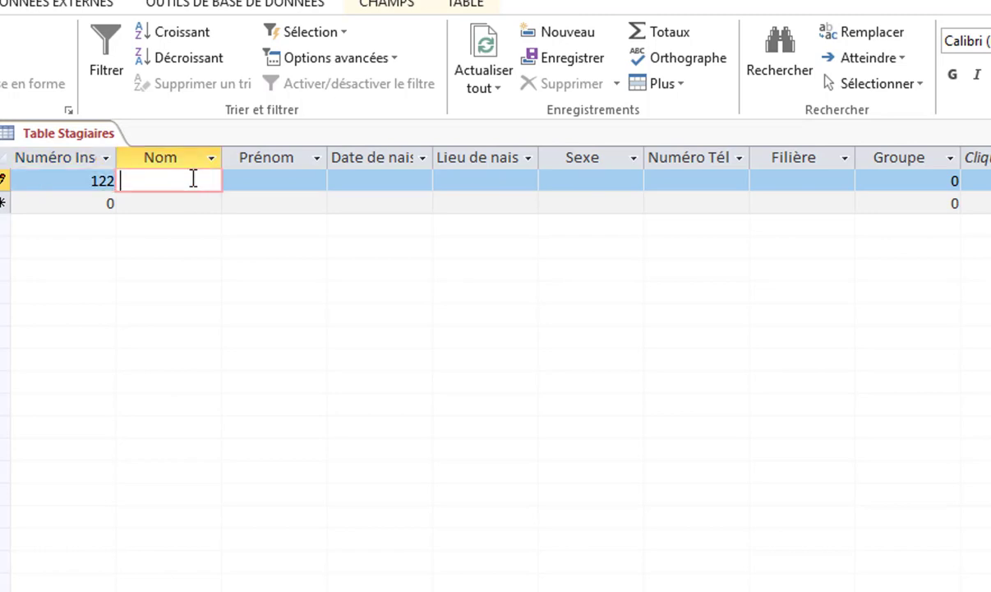
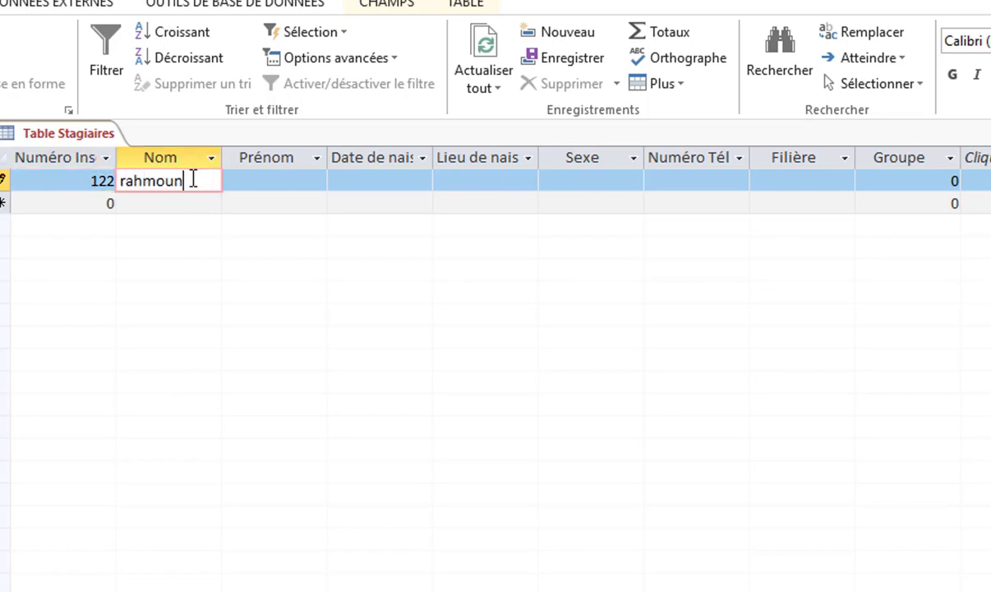
key("Tab")
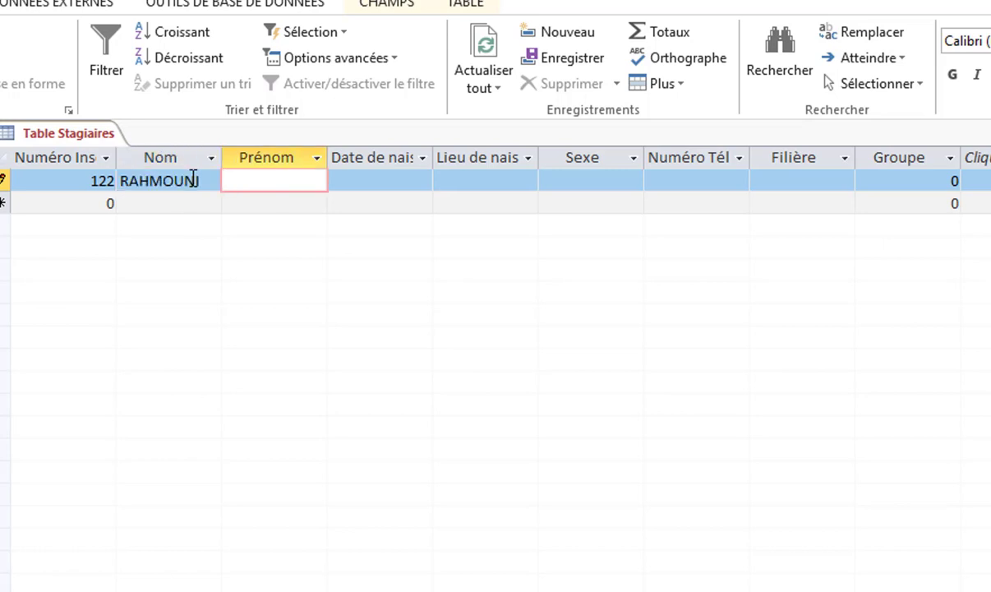
left_click(357, 197)
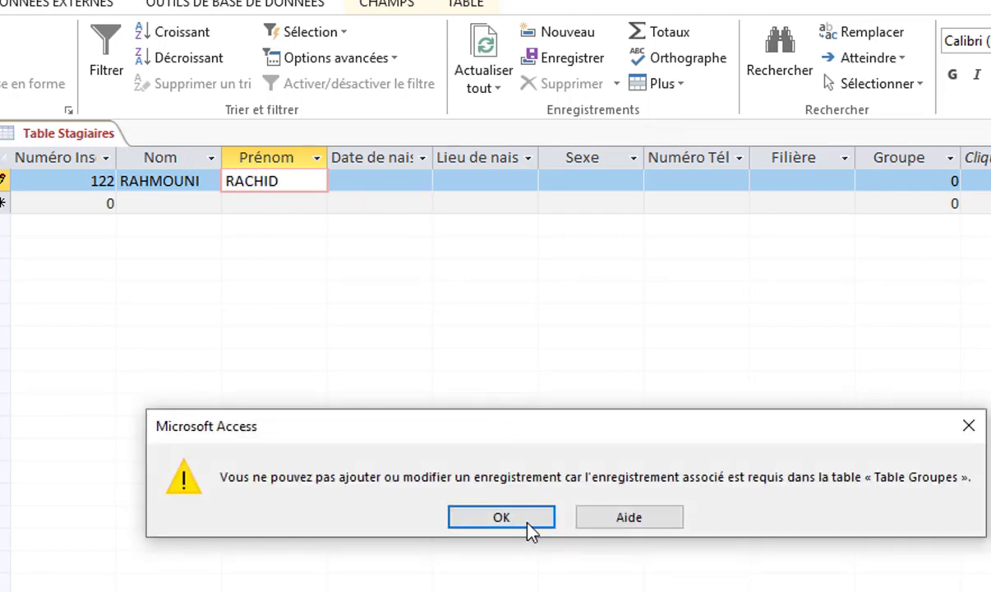
left_click(518, 518)
Enter birth date 01/01/1998 and birthplace nador, dismissing the missing-group warnings
left_click(374, 174)
left_click(499, 514)
left_click(404, 176)
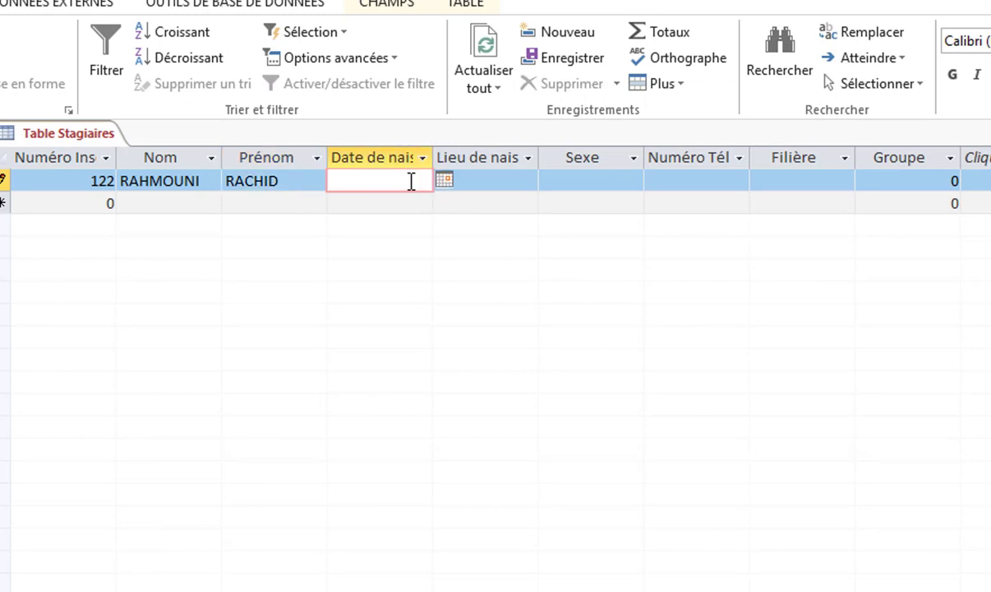
type("01/01/1998")
left_click(501, 181)
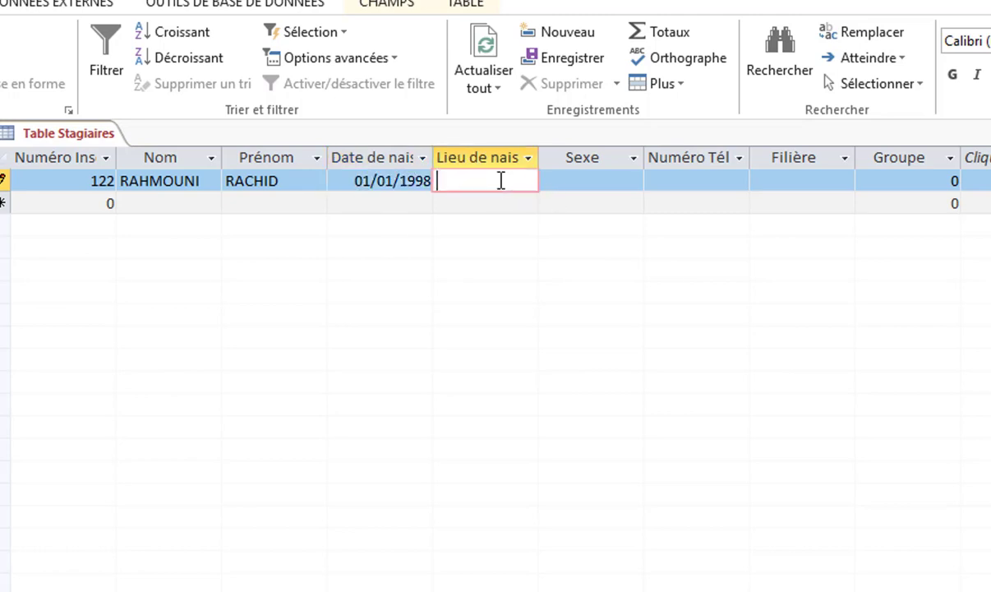
type("nador")
Set Sexe to Homme, enter the trainee's phone number, and try moving to a new record
left_click(590, 176)
left_click(633, 182)
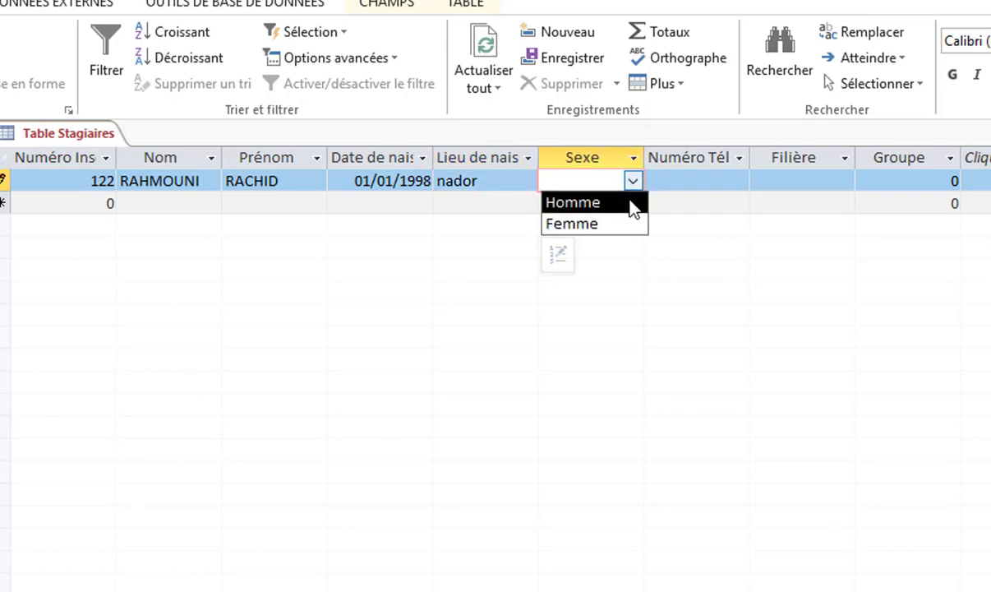
left_click(631, 202)
left_click(663, 204)
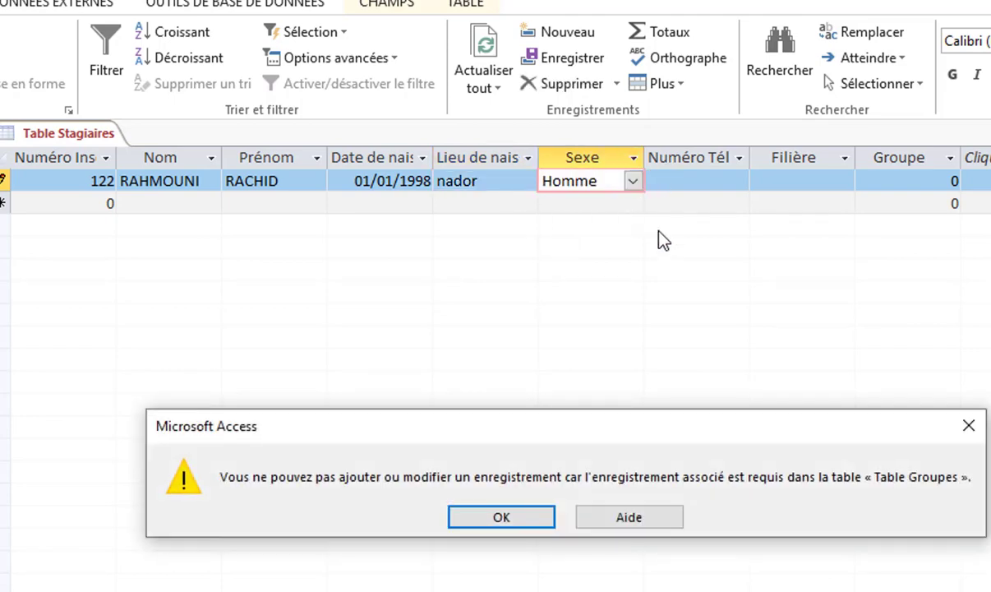
left_click(510, 518)
left_click(666, 183)
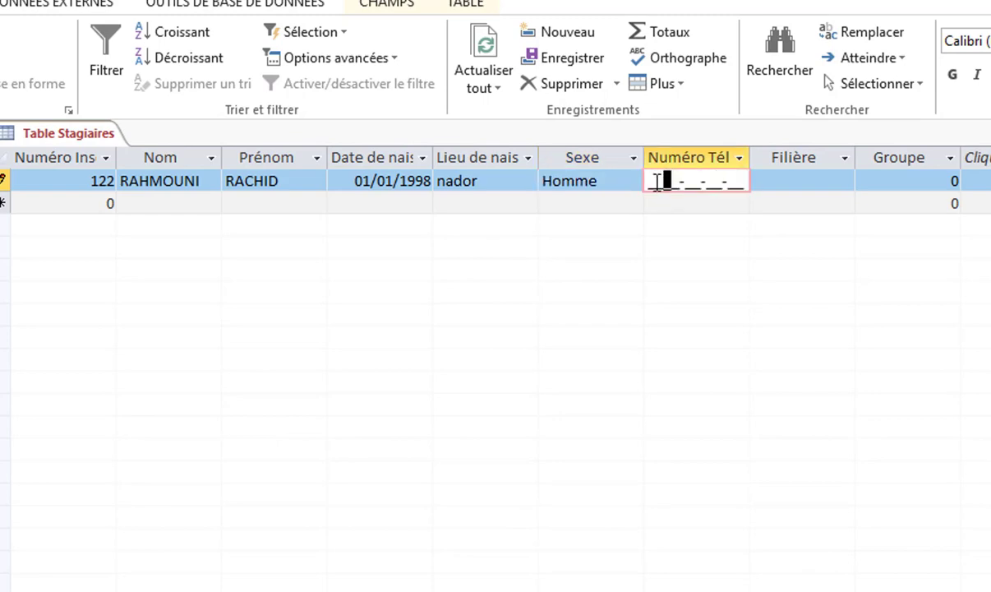
left_click(509, 517)
type("0666666666-66")
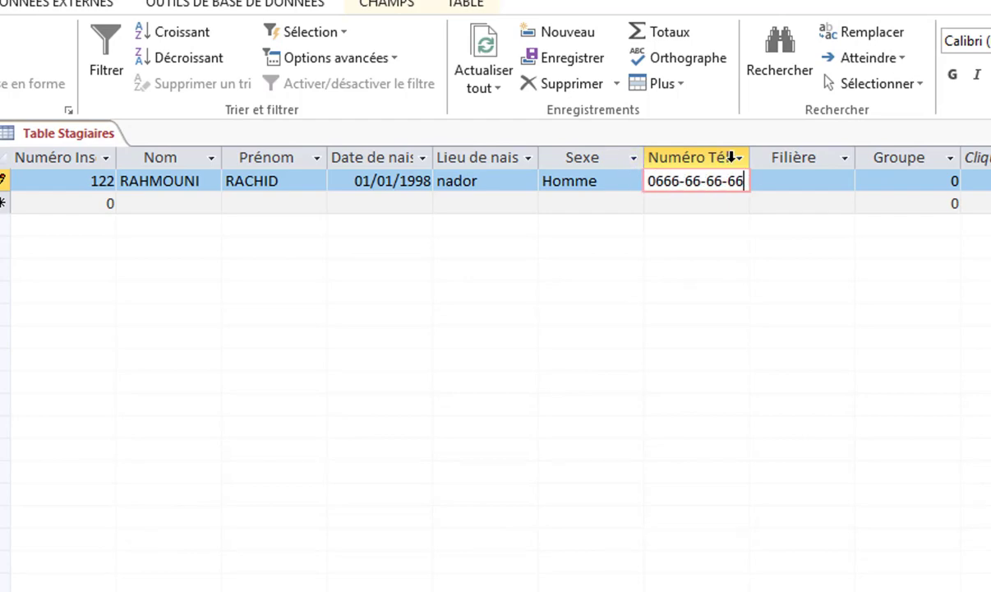
left_click(785, 207)
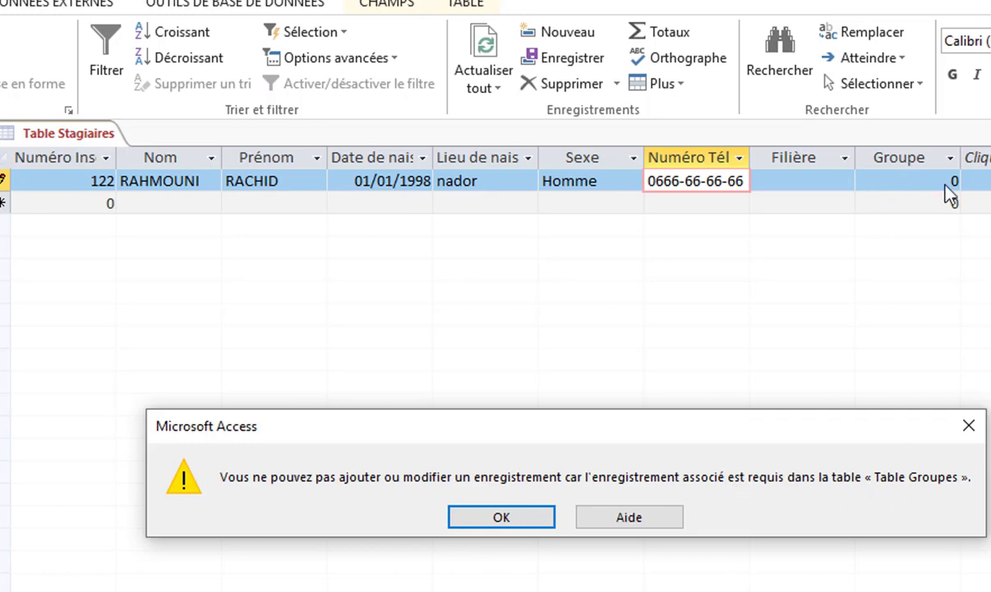
Enter 102 in the Groupe field and acknowledge that no matching group exists
left_click(518, 518)
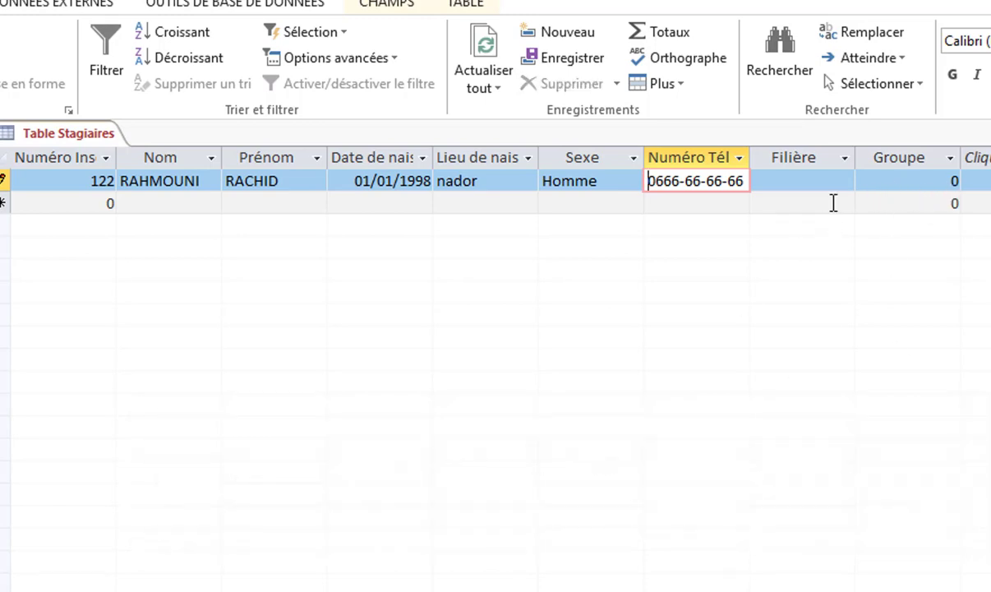
left_click(893, 183)
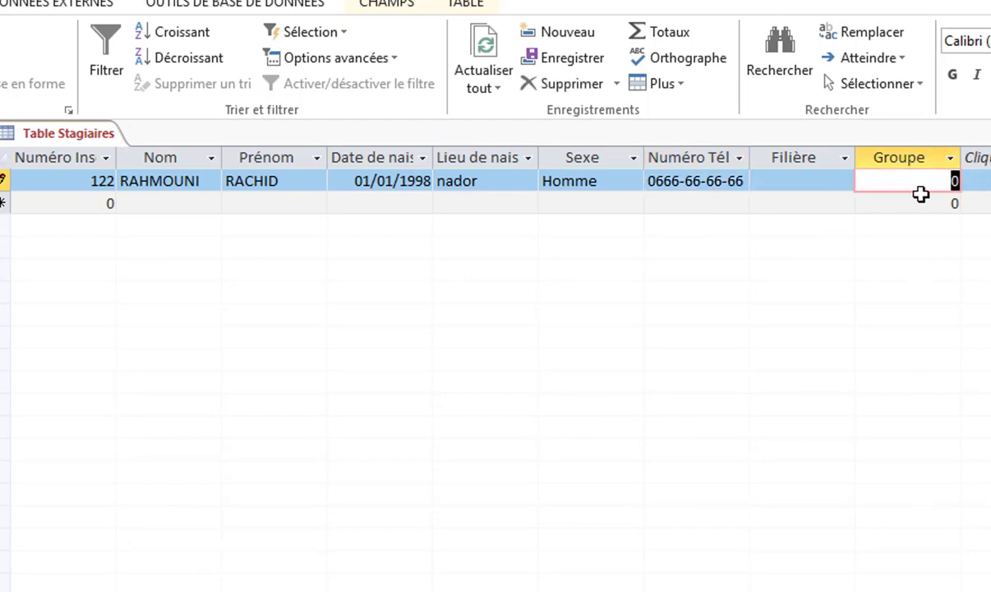
type("102")
left_click(829, 212)
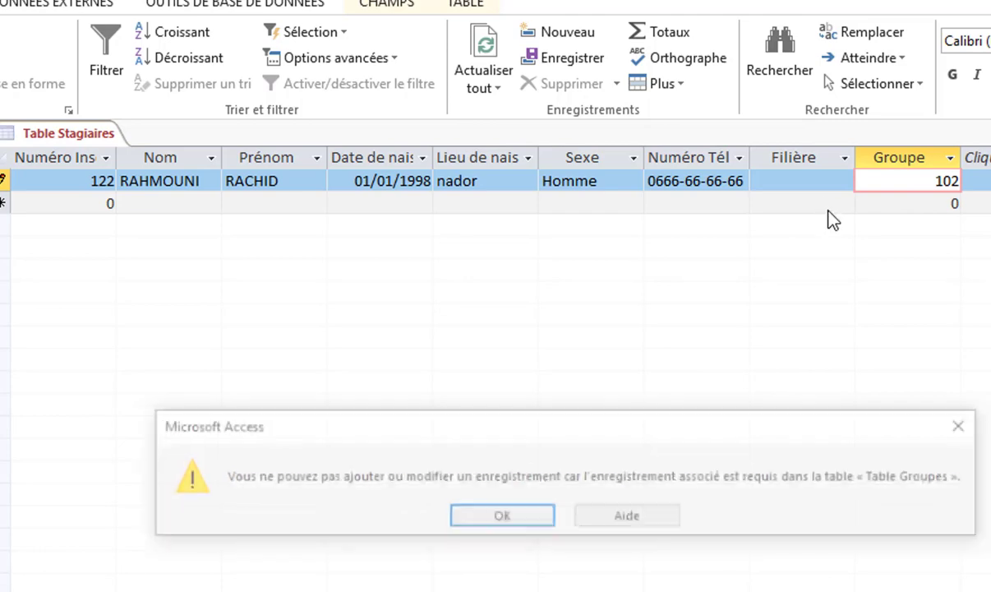
left_click(515, 520)
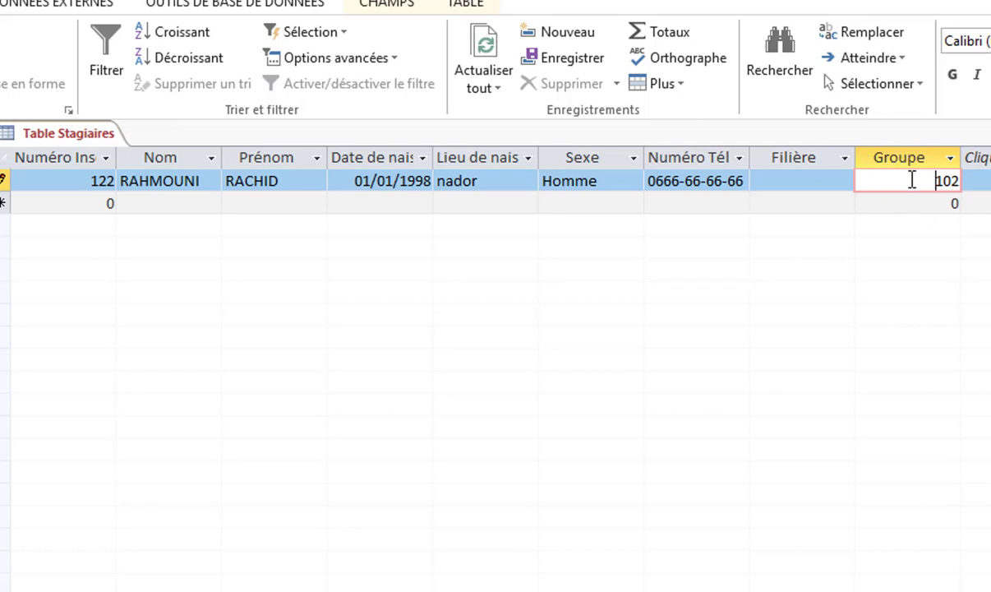
Close Table Stagiaires, discarding the unsavable draft record
double_click(946, 181)
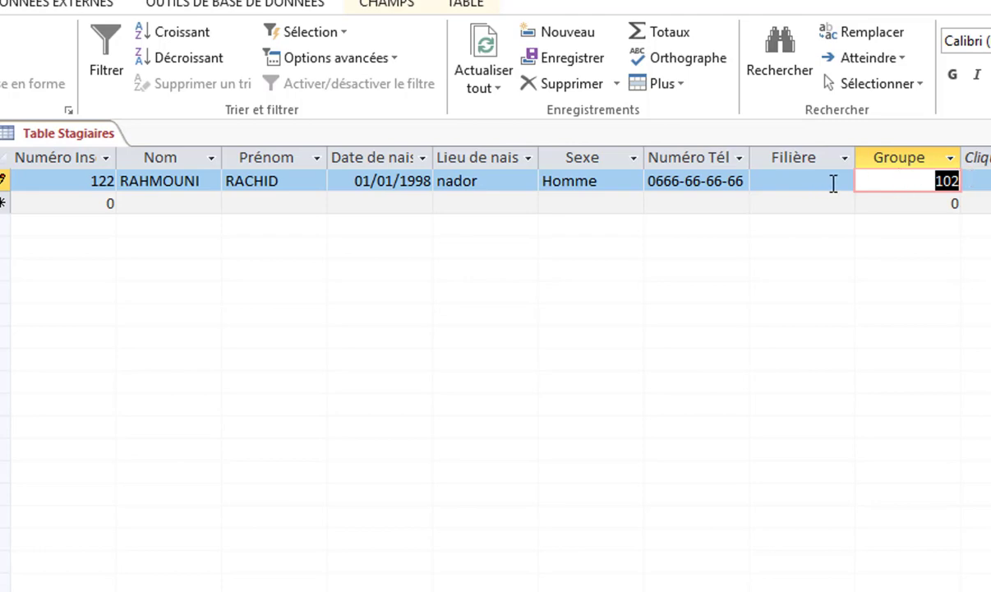
left_click(798, 184)
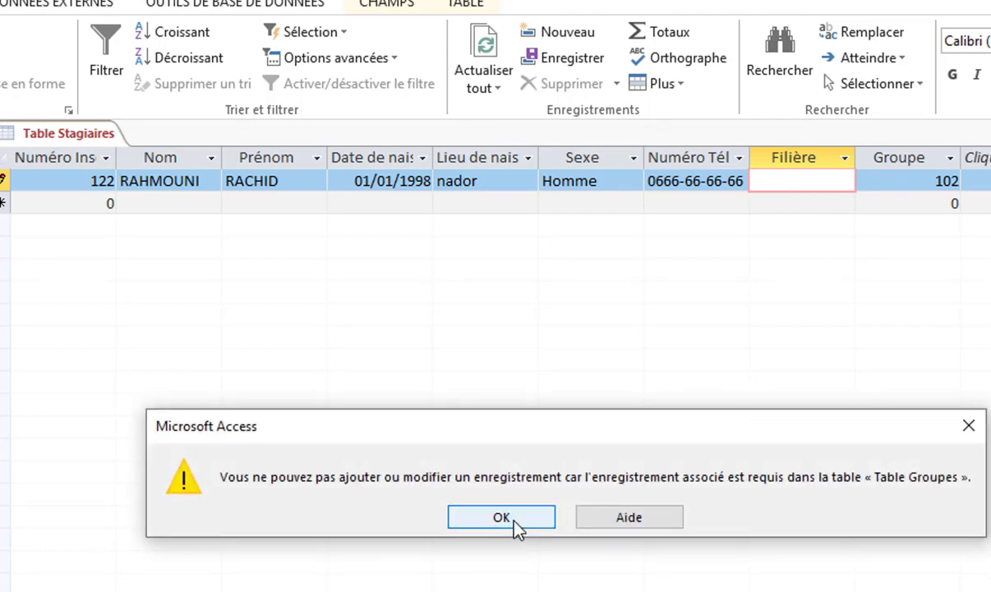
left_click(514, 520)
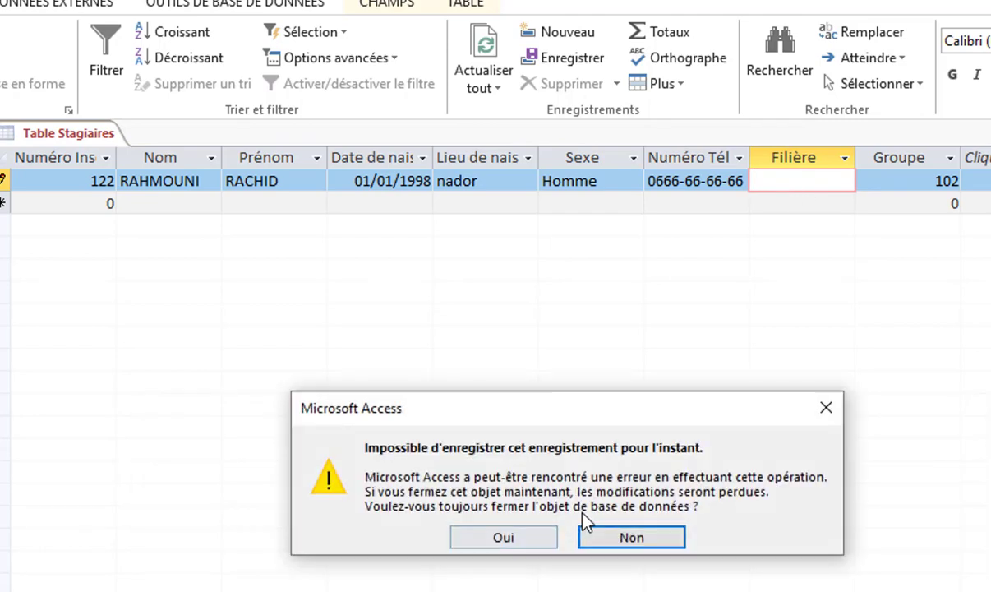
left_click(502, 539)
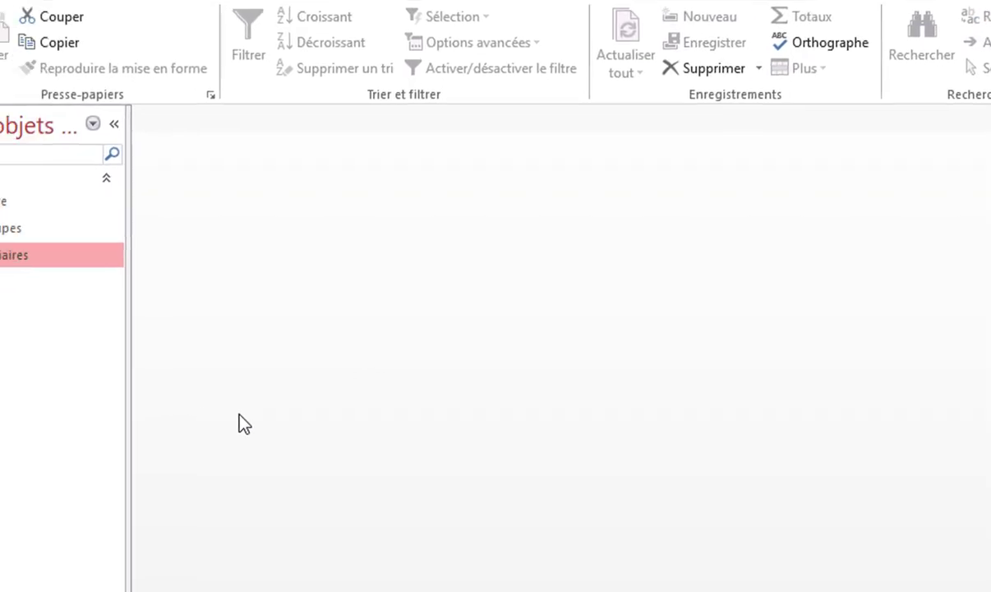
Fill Table Filière with rows TSD, TSB, TSGE, TCE and TSC, then close it
double_click(92, 191)
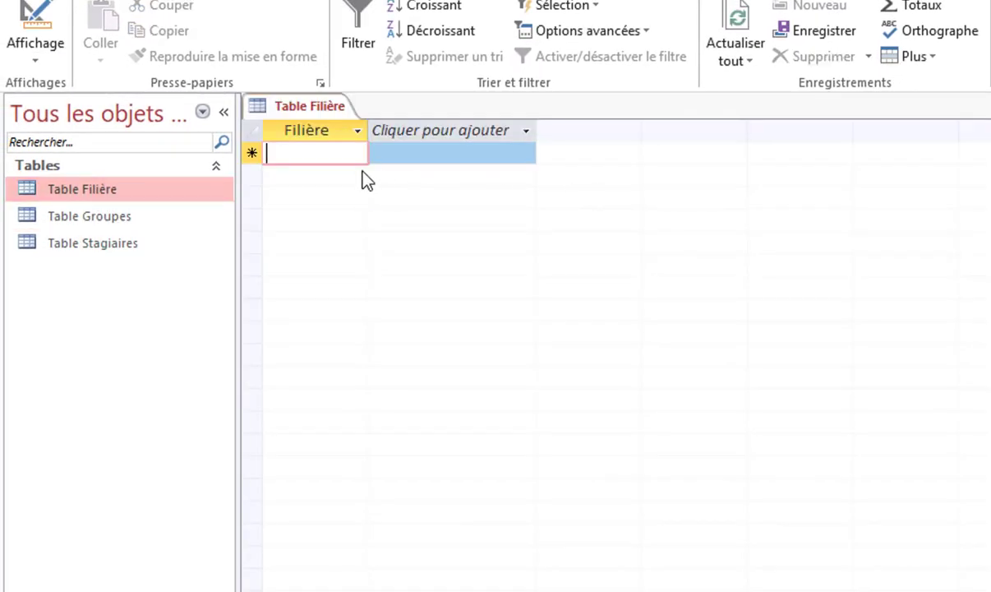
type("TSD")
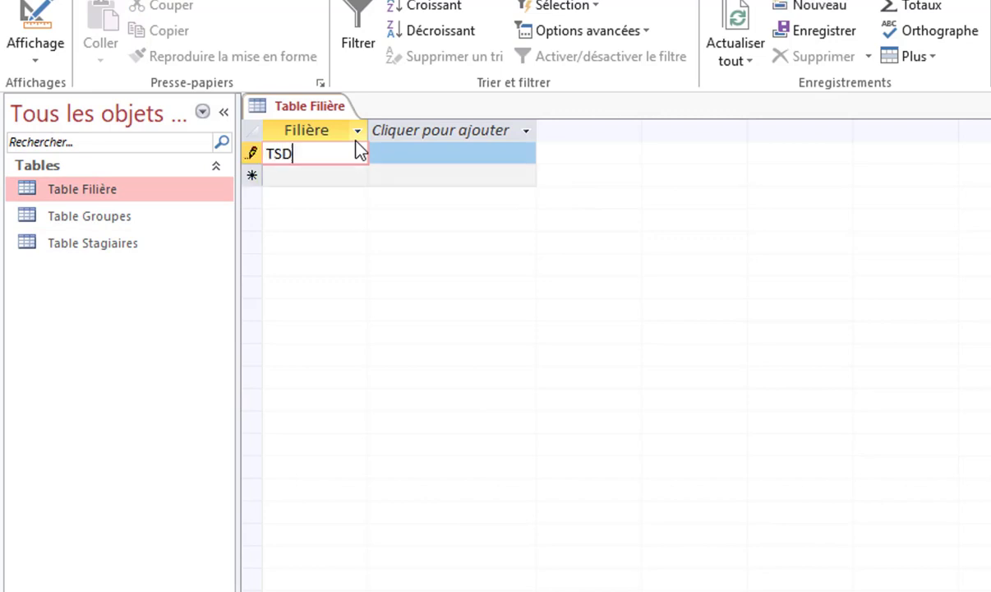
key("Return")
type("TSB")
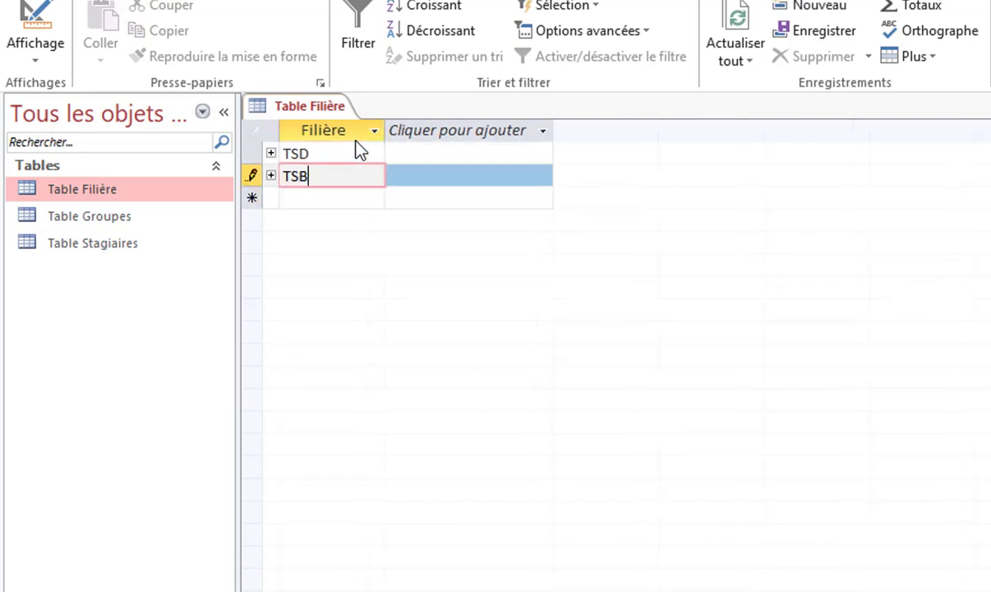
key("Return")
type("TSGE")
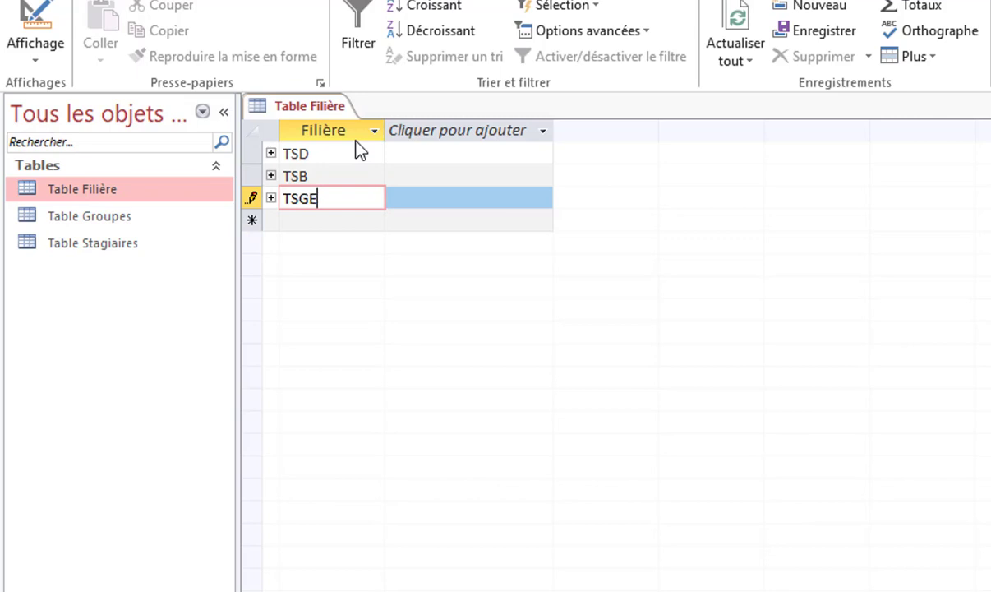
key("Return")
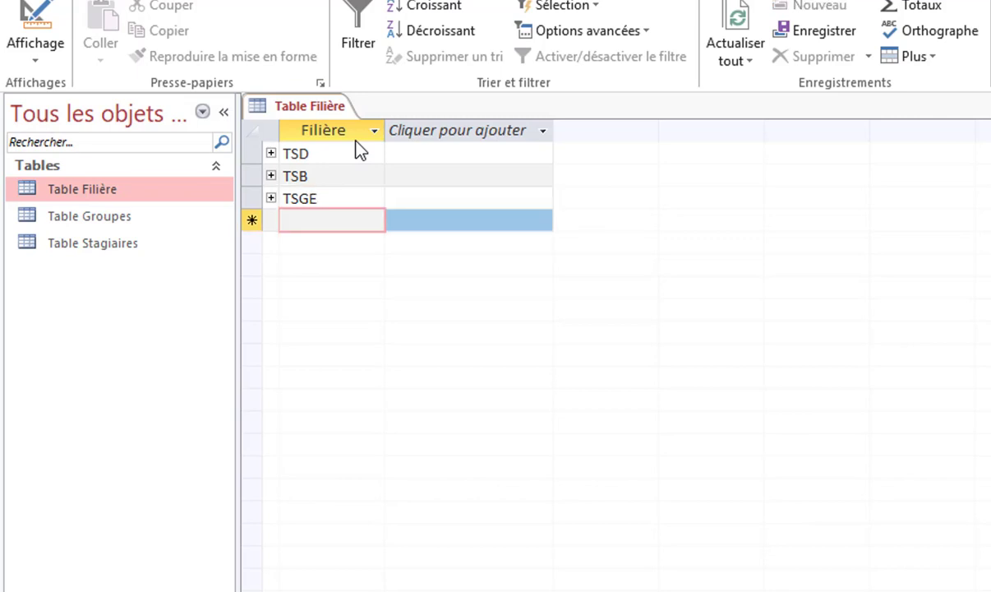
type("TCE")
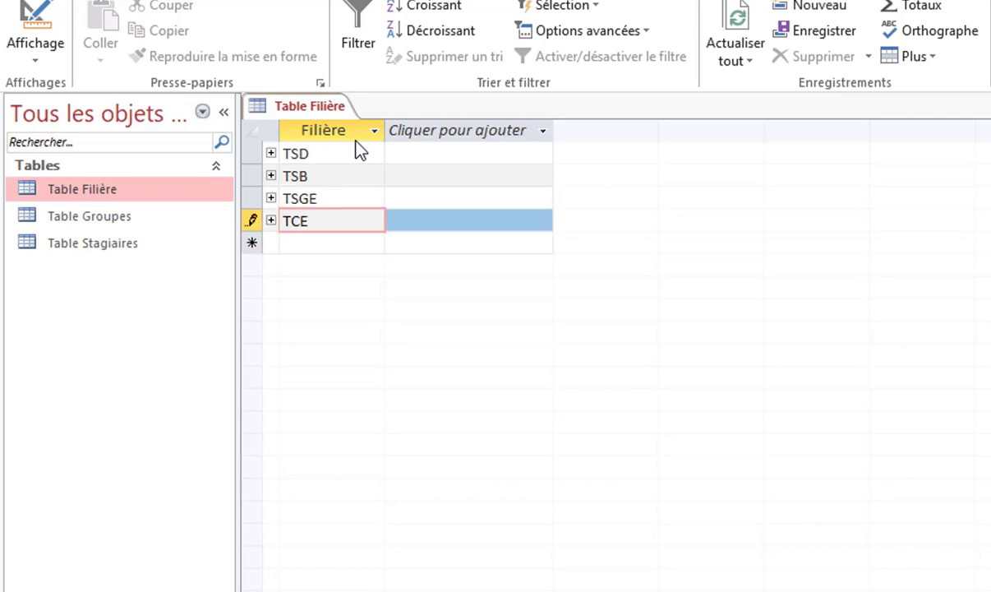
key("Return")
type("TSC")
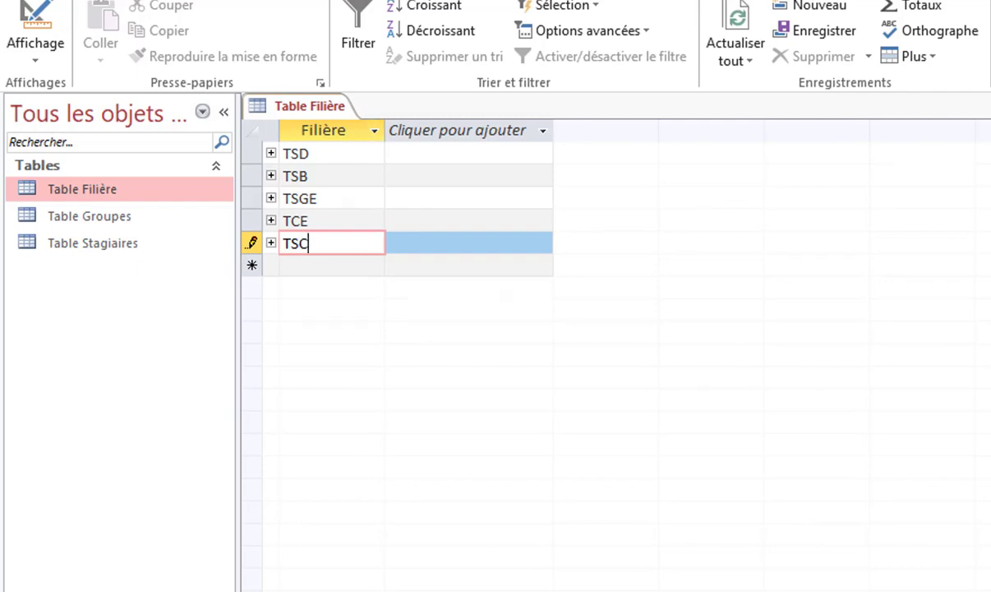
left_click(988, 106)
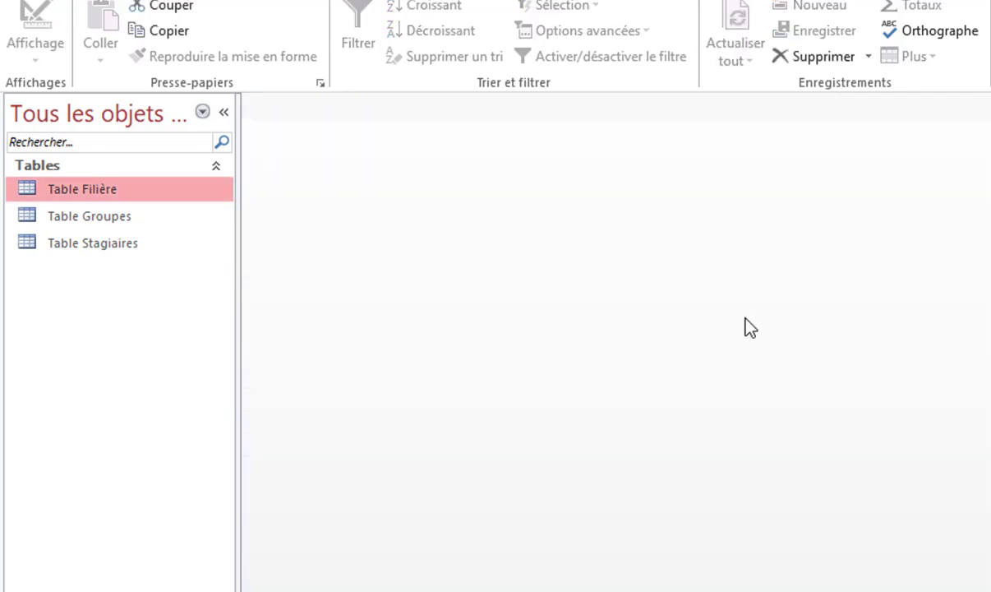
Open Table Groupes, enter groups 101, 102, 201 and 202, then close it
double_click(102, 219)
type("101")
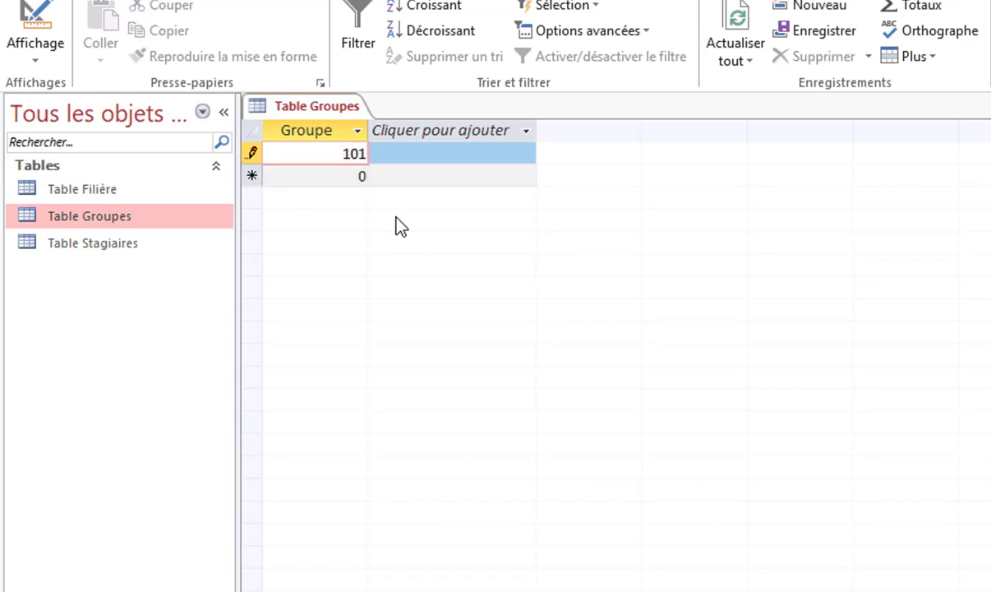
key("Return")
type("102")
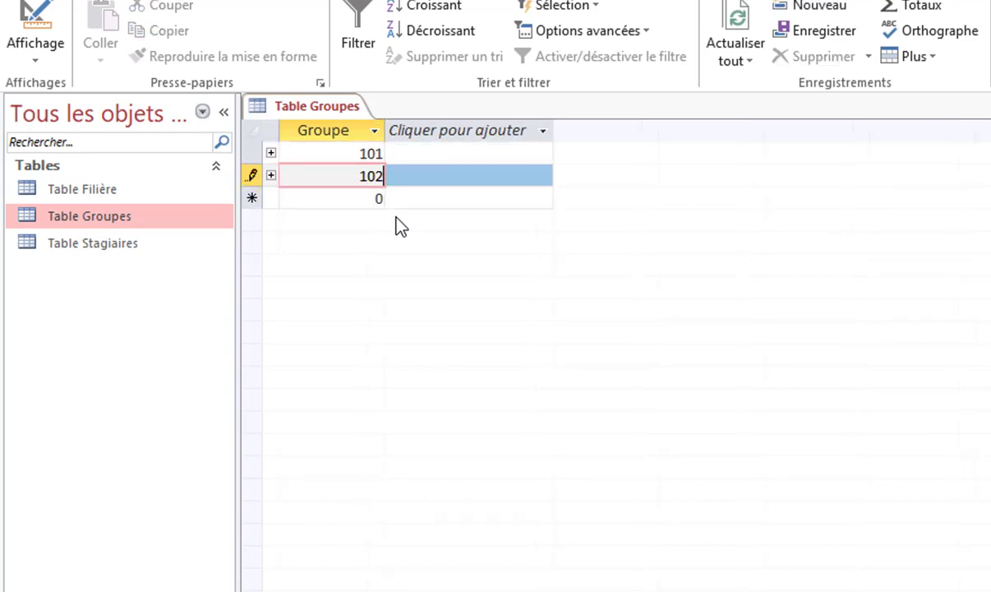
key("Return")
type("201")
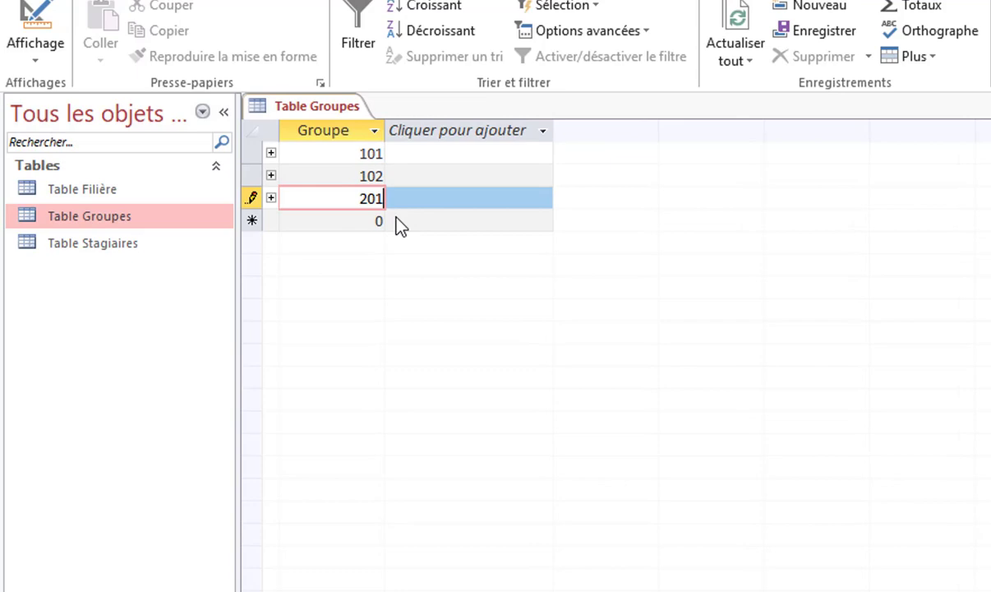
key("Return")
type("202")
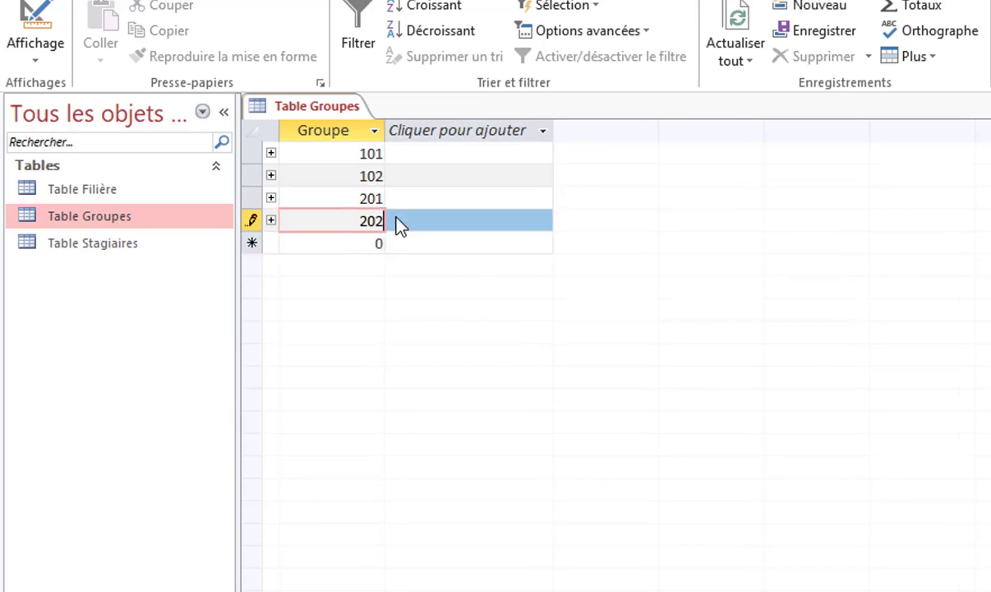
key("ctrl+w")
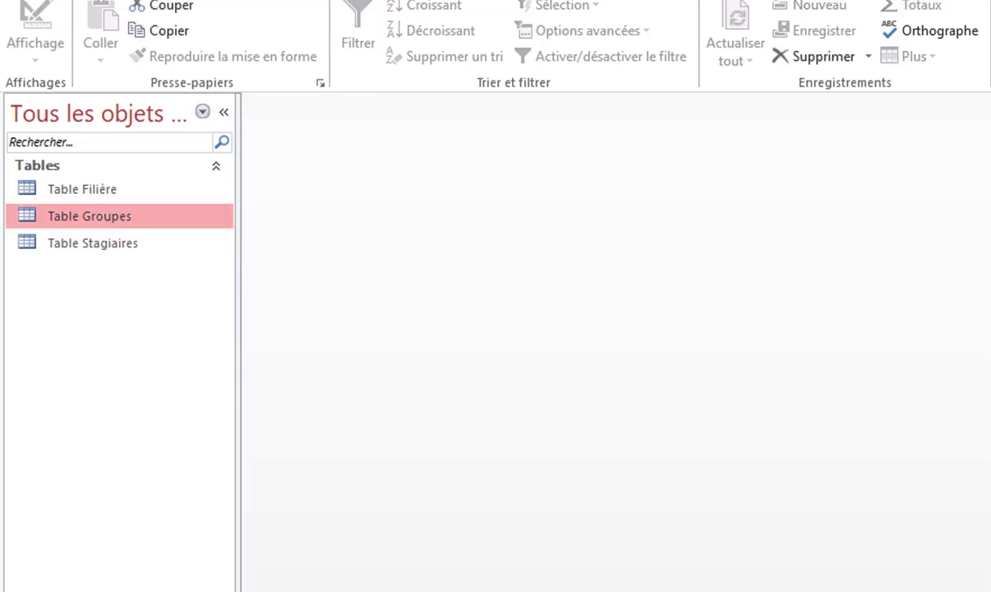
Open Table Stagiaires and enter number 122, the trainee's names, birth date 01/01/1997 and birthplace nador
double_click(92, 243)
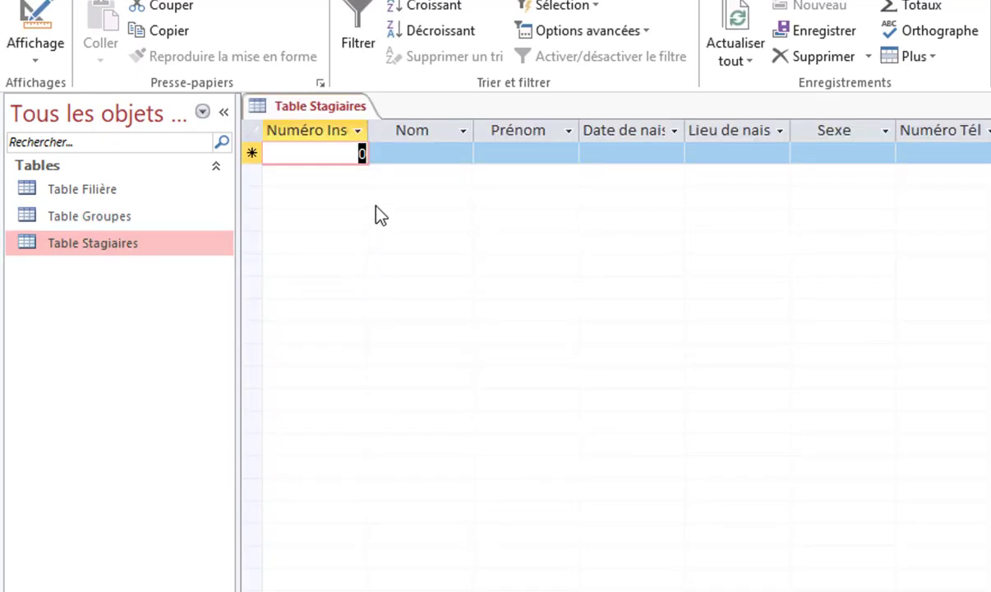
type("122")
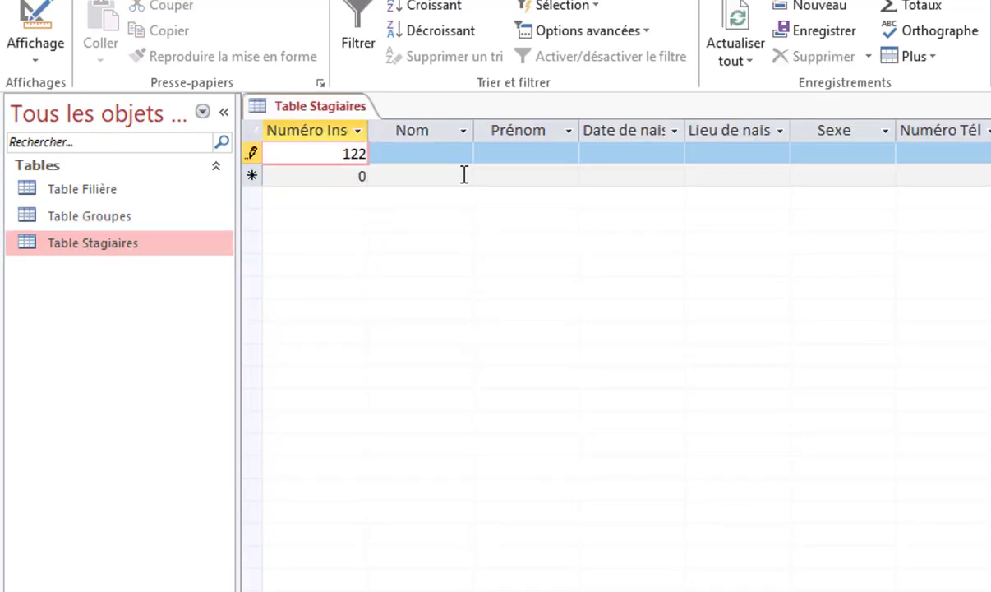
left_click(444, 154)
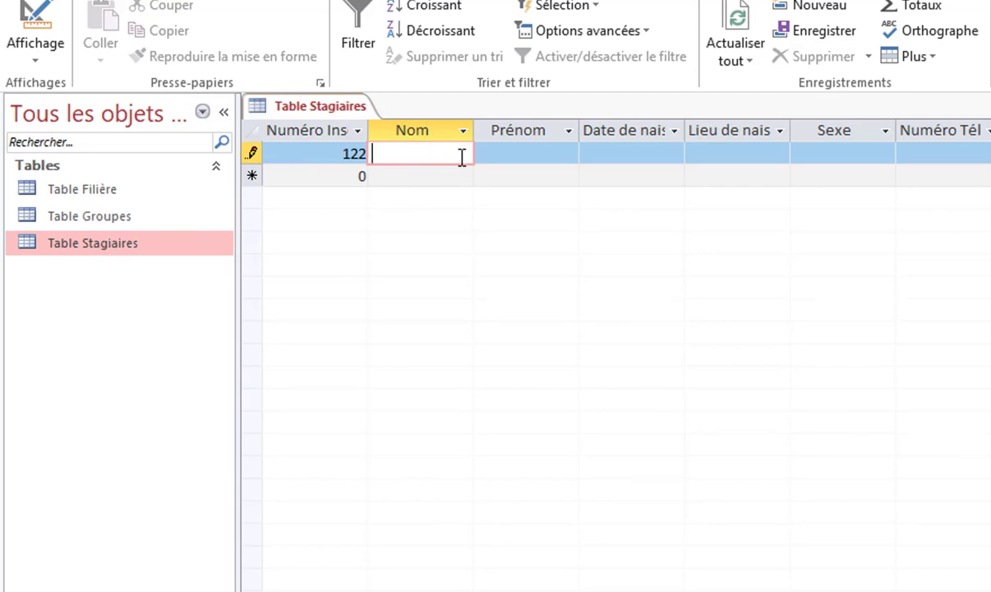
type("RA")
key("BackSpace")
key("BackSpace")
key("Tab")
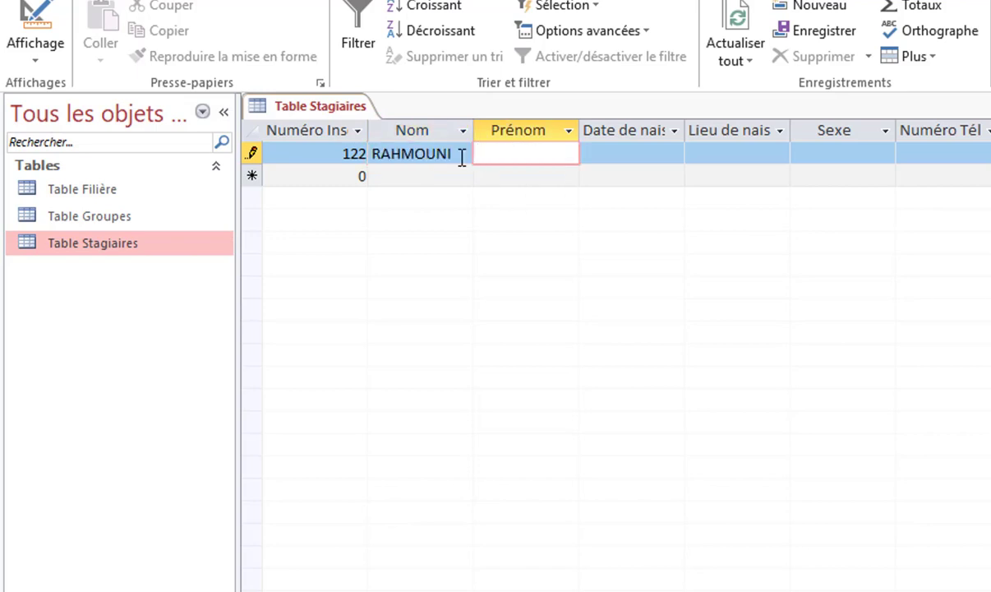
key("Tab")
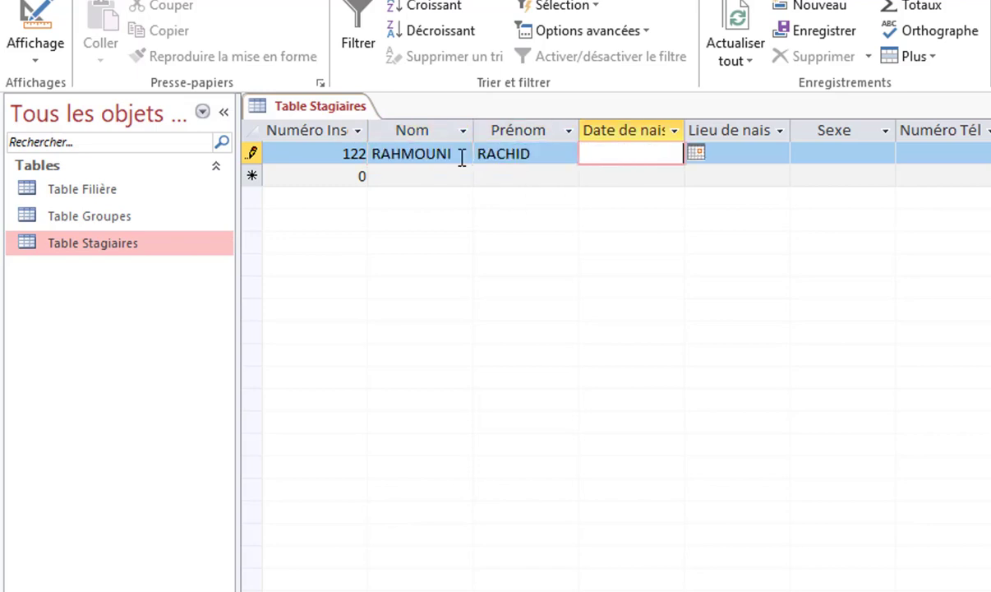
type("01/01/199")
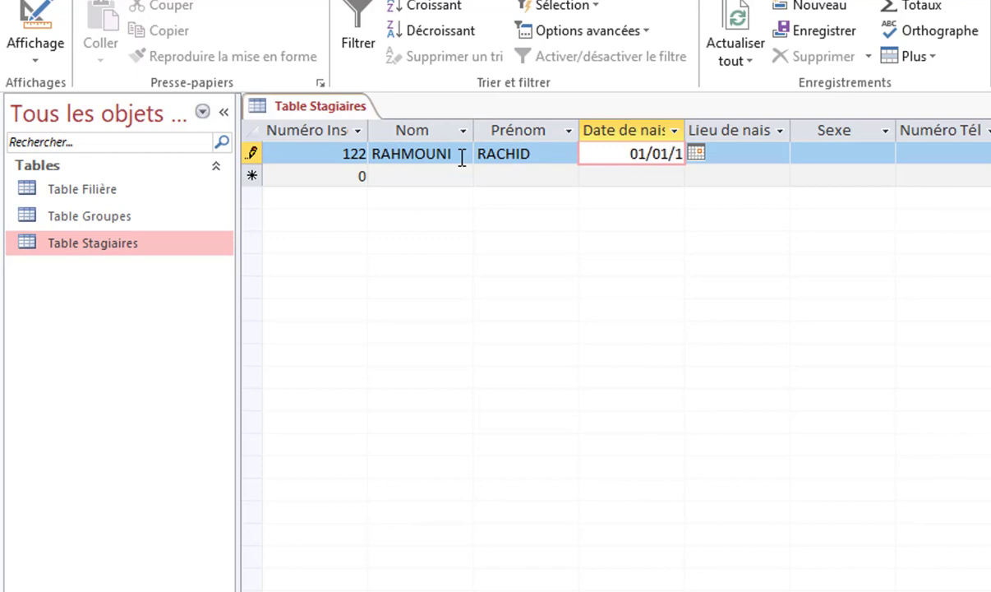
type("7")
key("Tab")
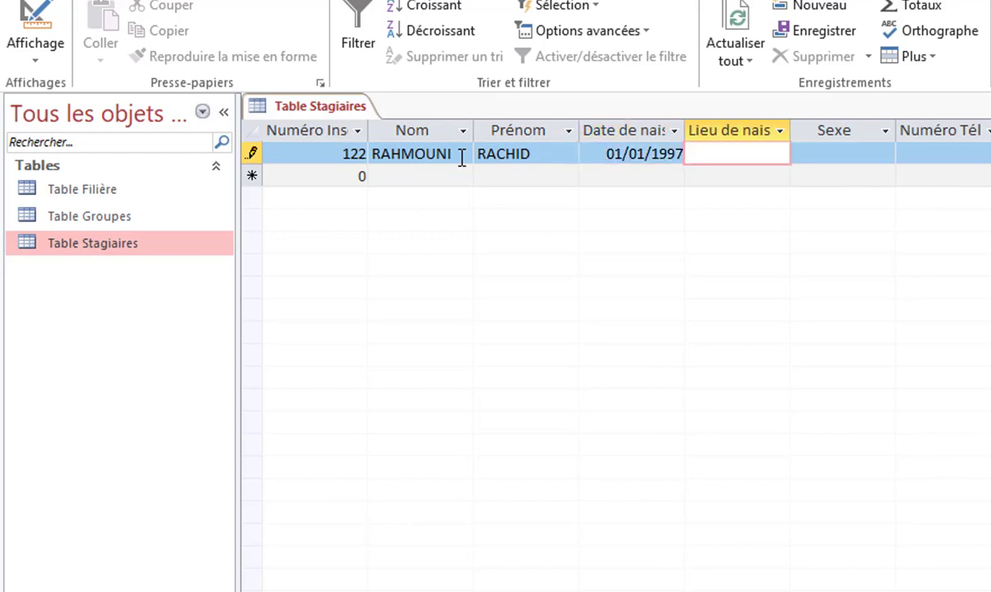
type("nador")
key("Tab")
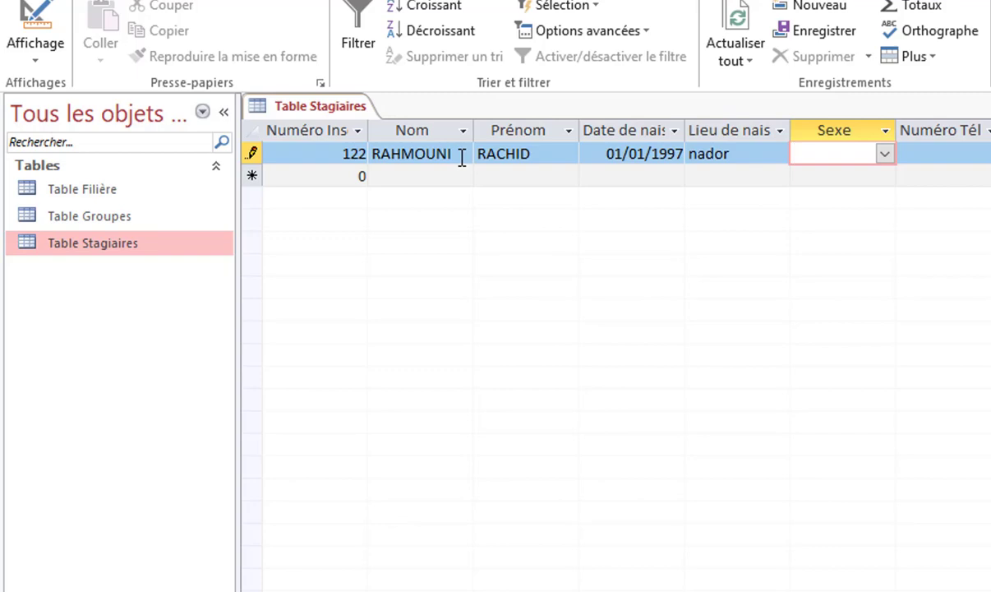
Set Sexe to Homme, fill in the phone number and filière tsge, then save the record
key("Down")
left_click(750, 491)
left_click(885, 153)
left_click(870, 176)
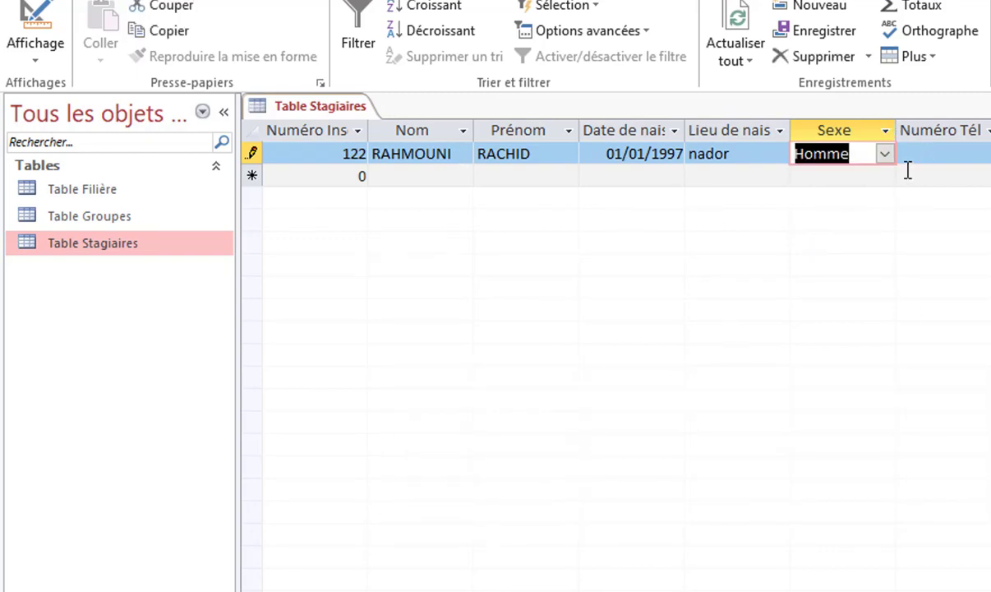
left_click(956, 154)
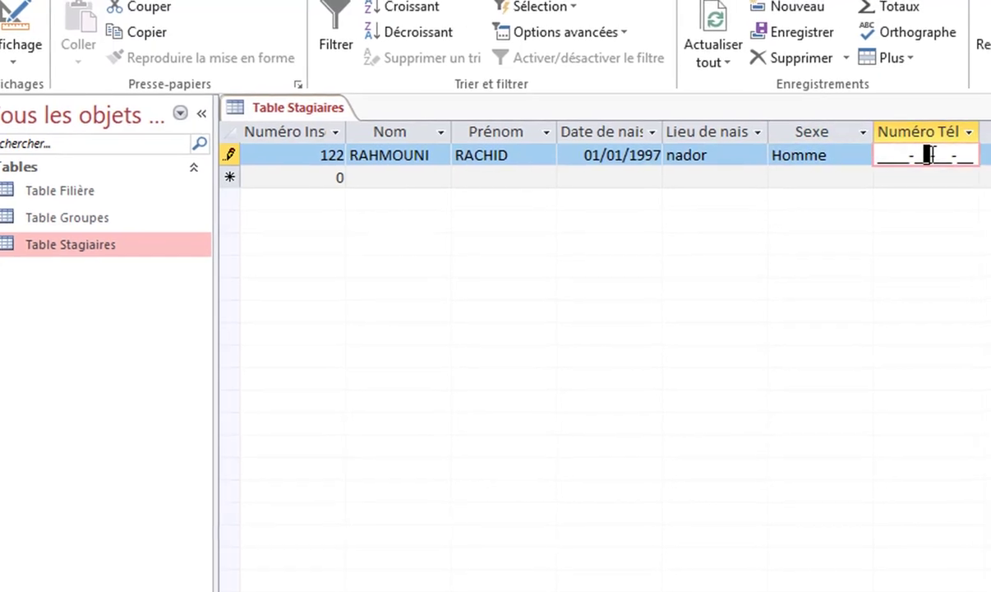
type("0666-66-66-66")
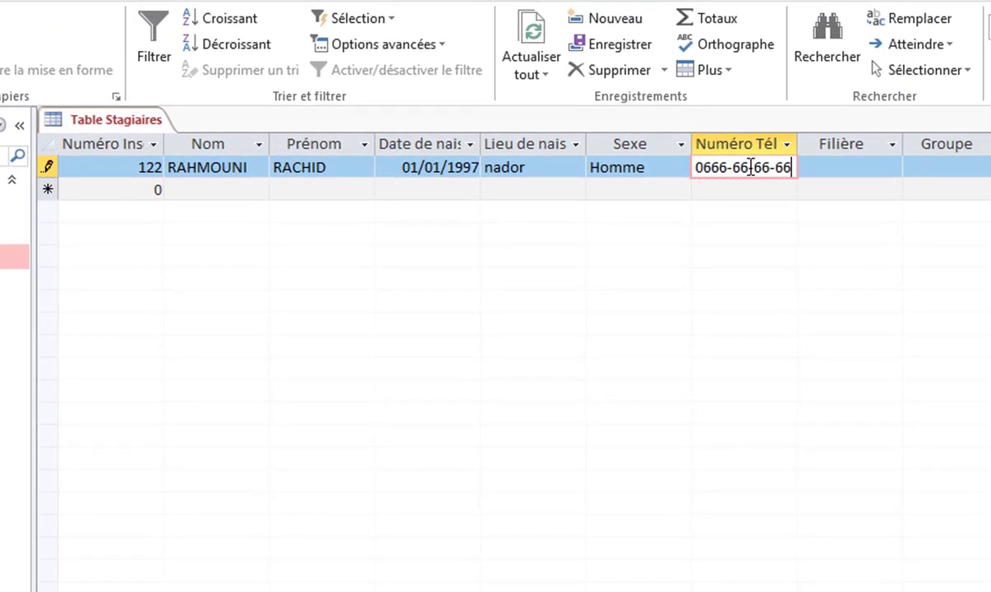
left_click(841, 166)
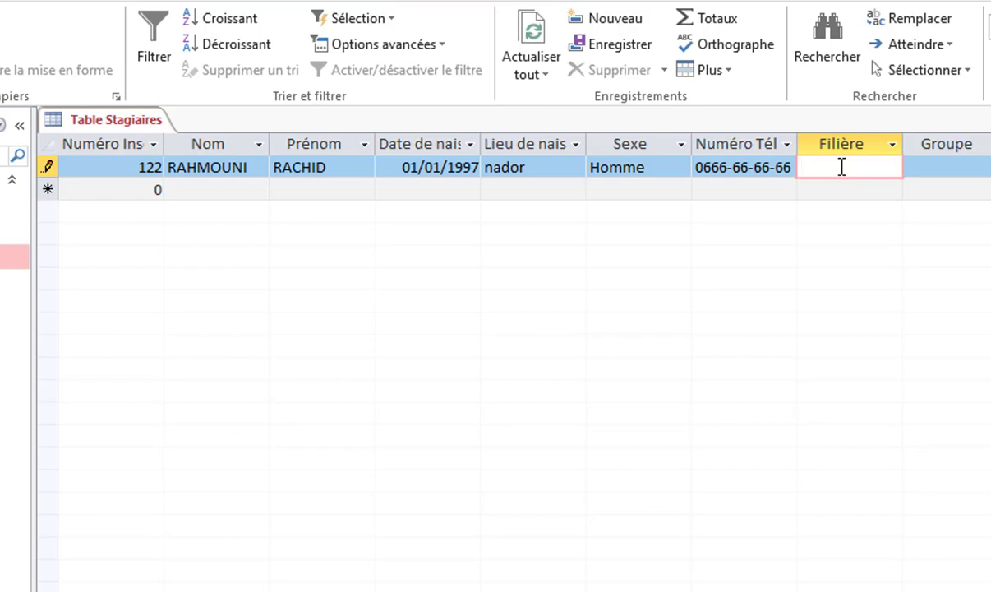
type("tsge")
left_click(954, 164)
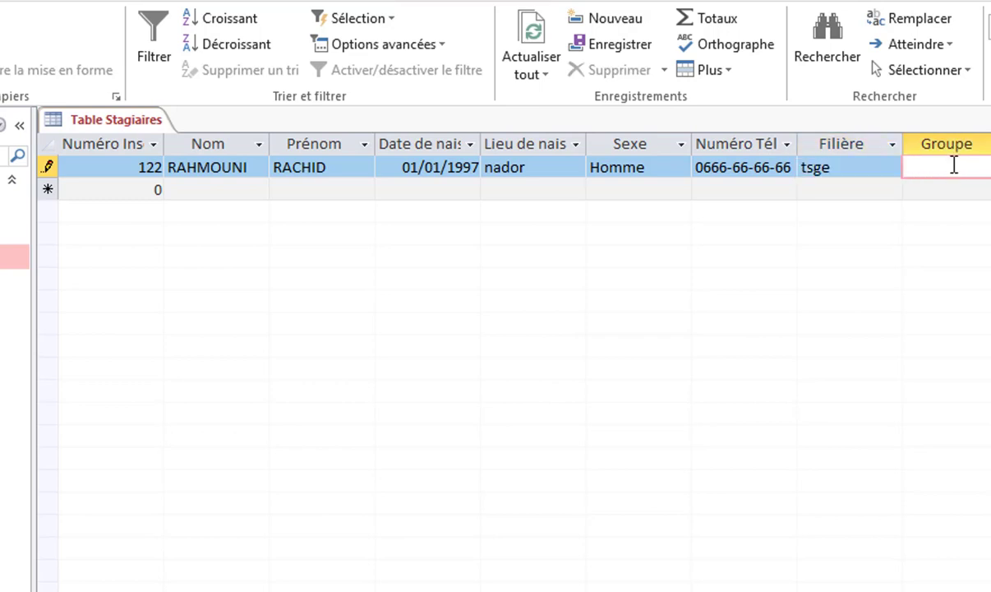
left_click(135, 189)
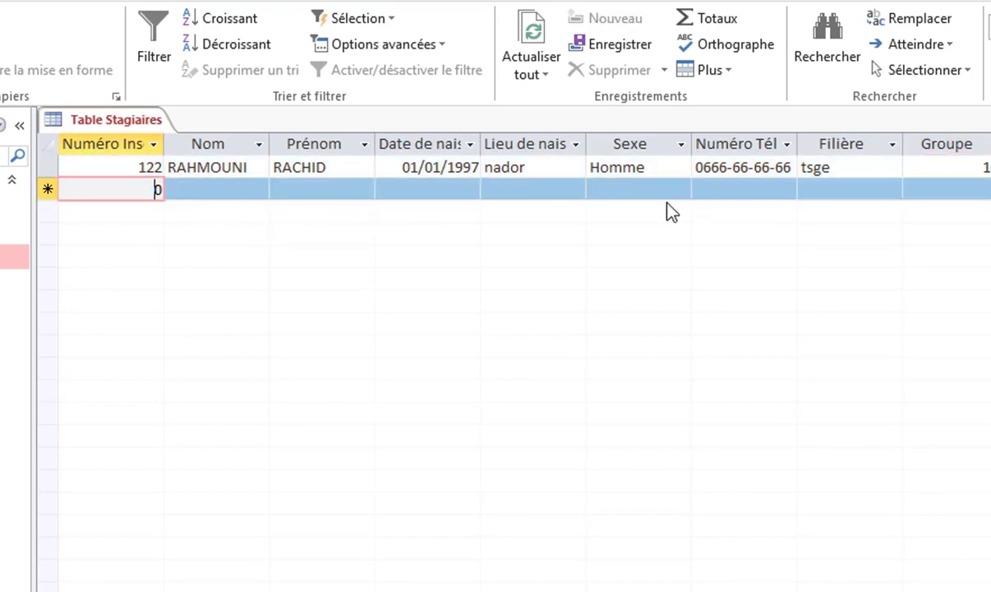
Try changing Filière to tfcc, dismiss the integrity error, and restore tsge
left_click_drag(848, 171, 788, 166)
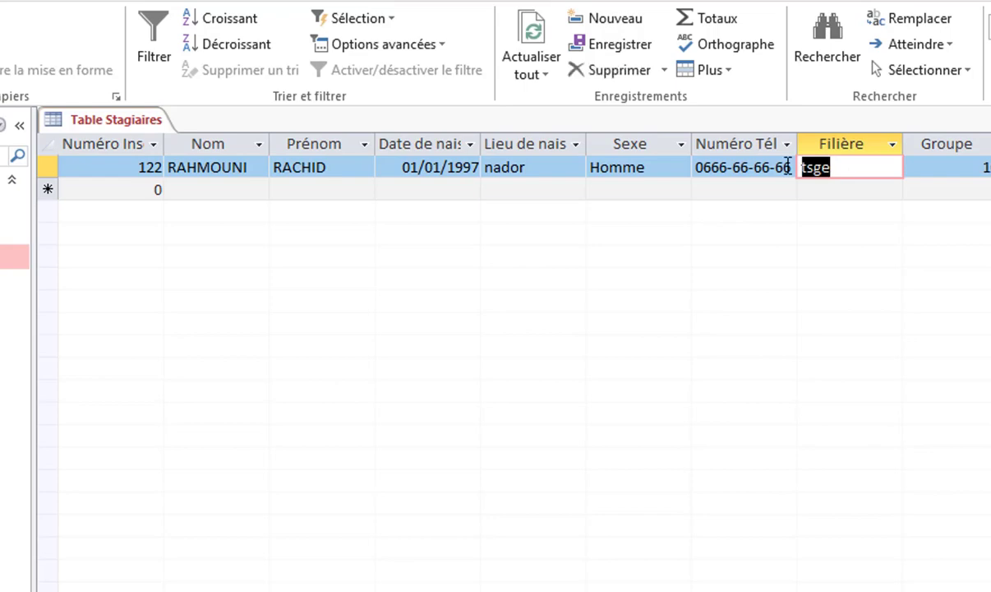
type("tfcc")
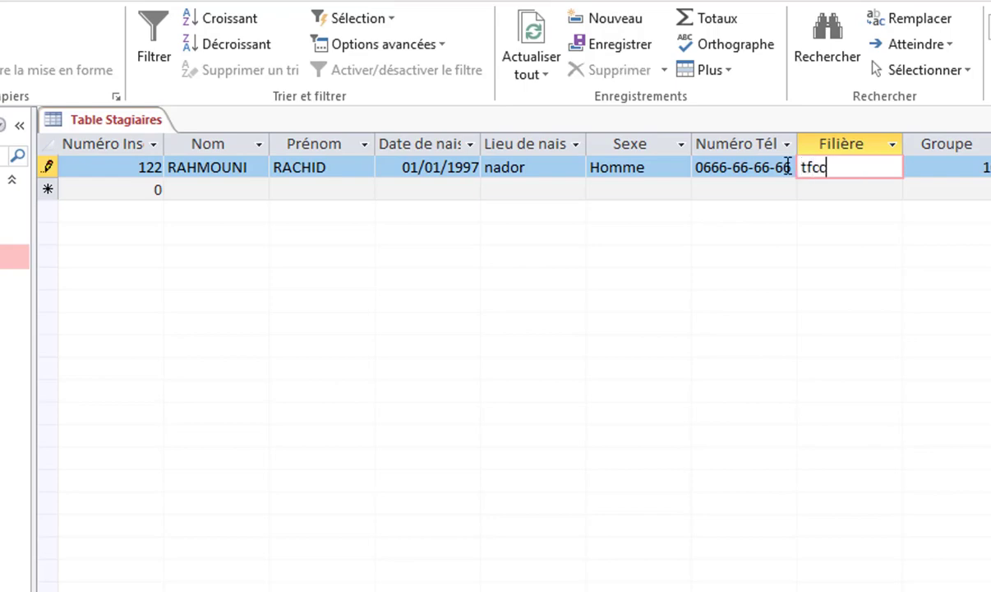
left_click(863, 193)
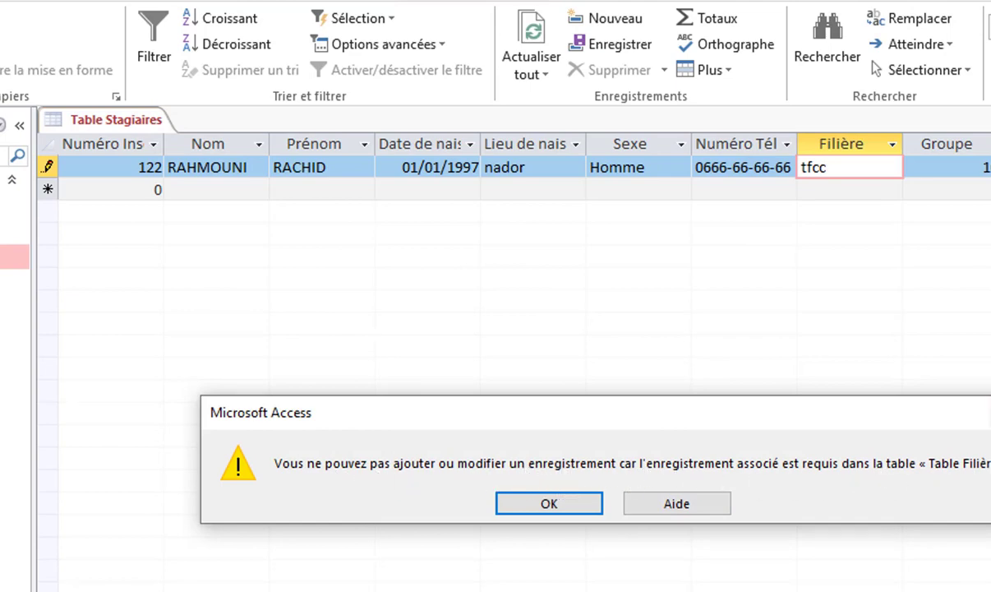
key("Return")
left_click_drag(879, 165, 704, 165)
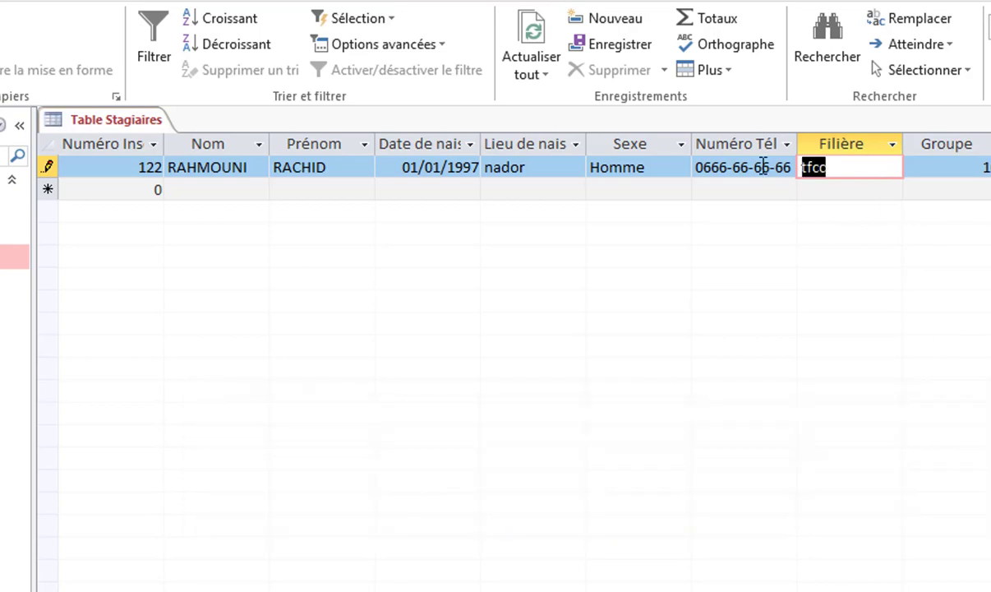
type("tsge")
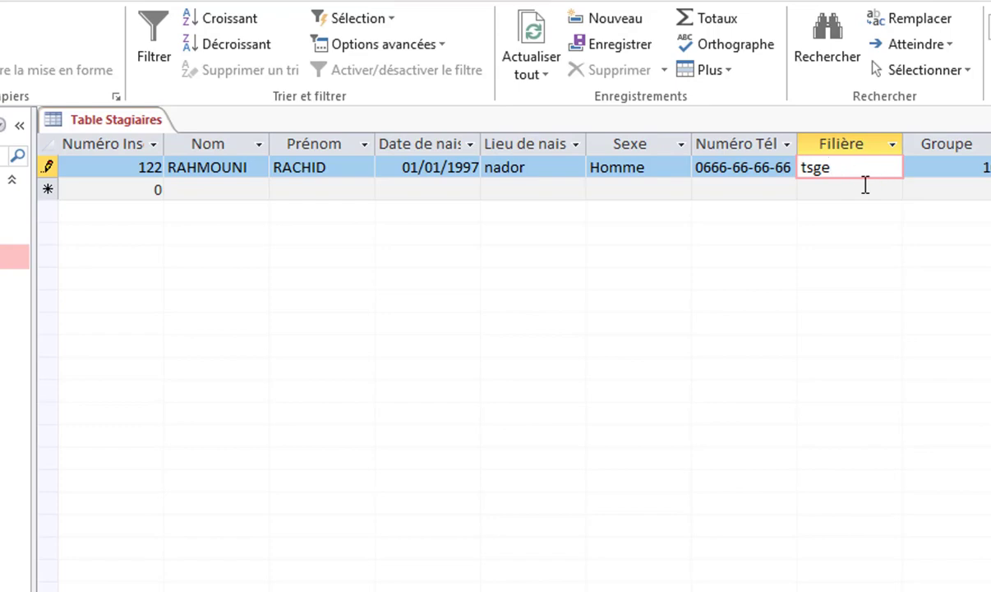
left_click(141, 188)
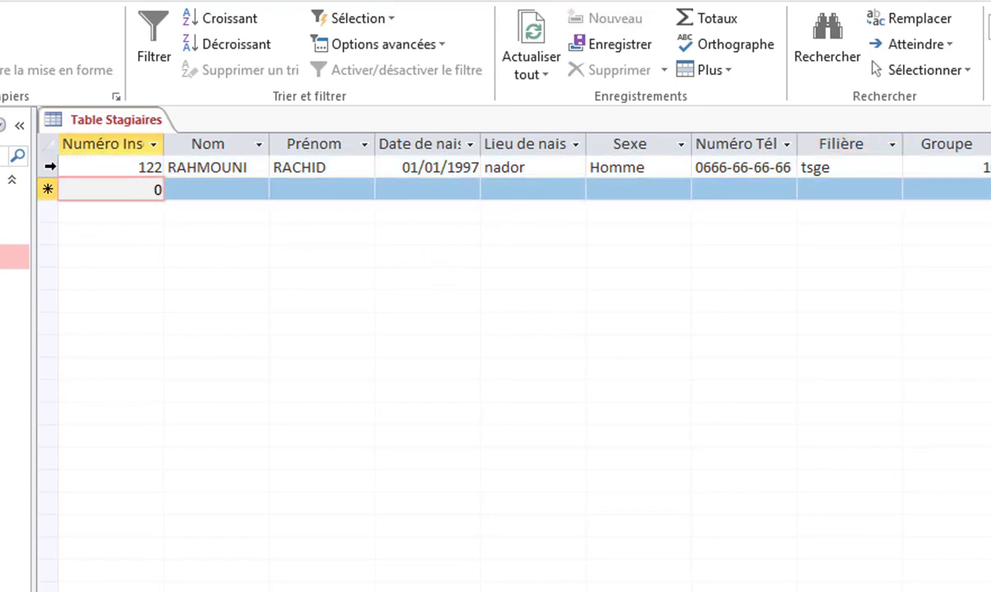
Delete record 122 and close Table Stagiaires
left_click(50, 166)
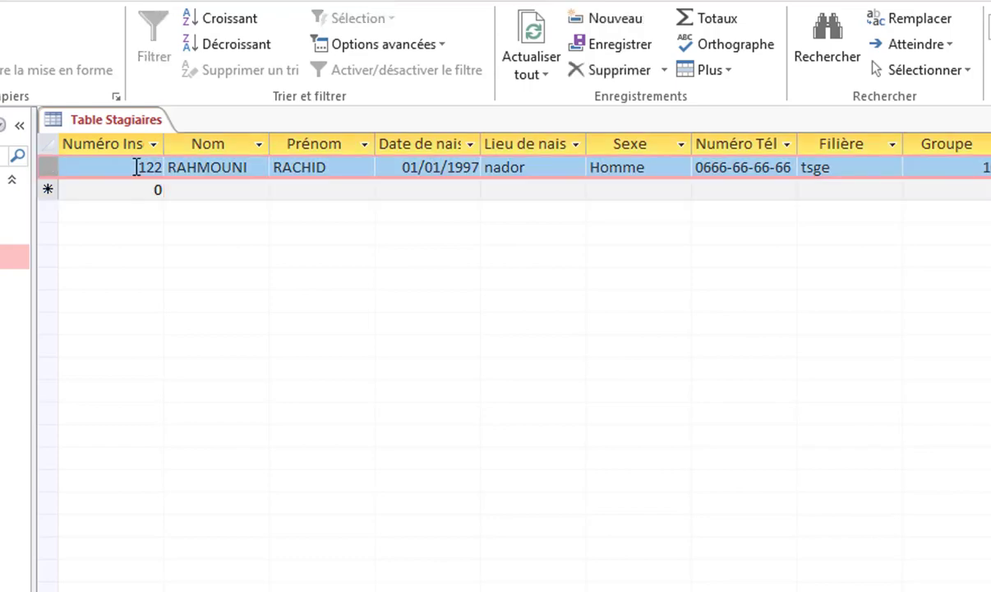
key("Delete")
left_click(551, 516)
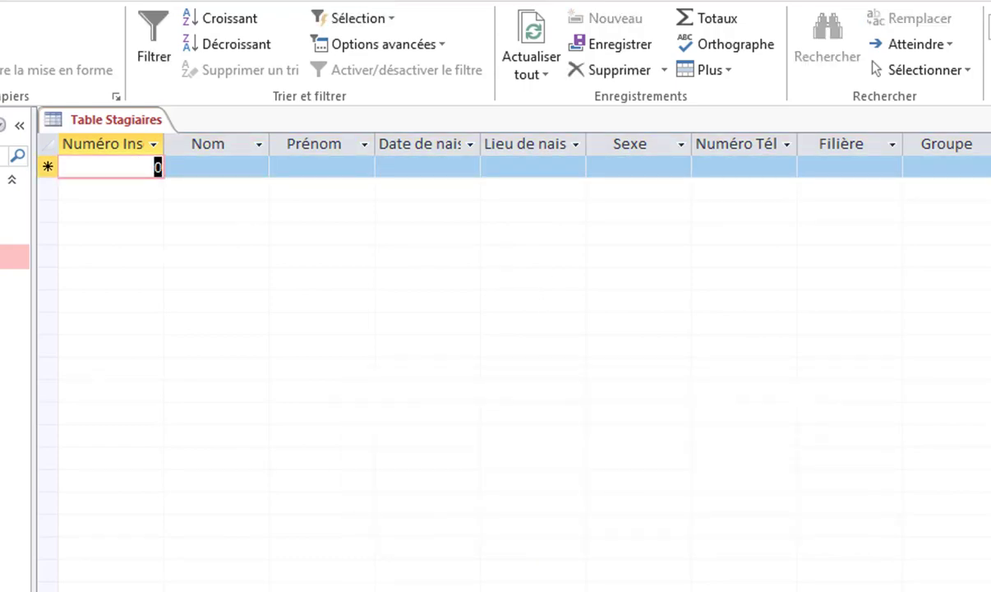
left_click(990, 120)
Delete the Filière–Stagiaires and Stagiaires–Groupes relationships, then close the Relations window
left_click(253, 1)
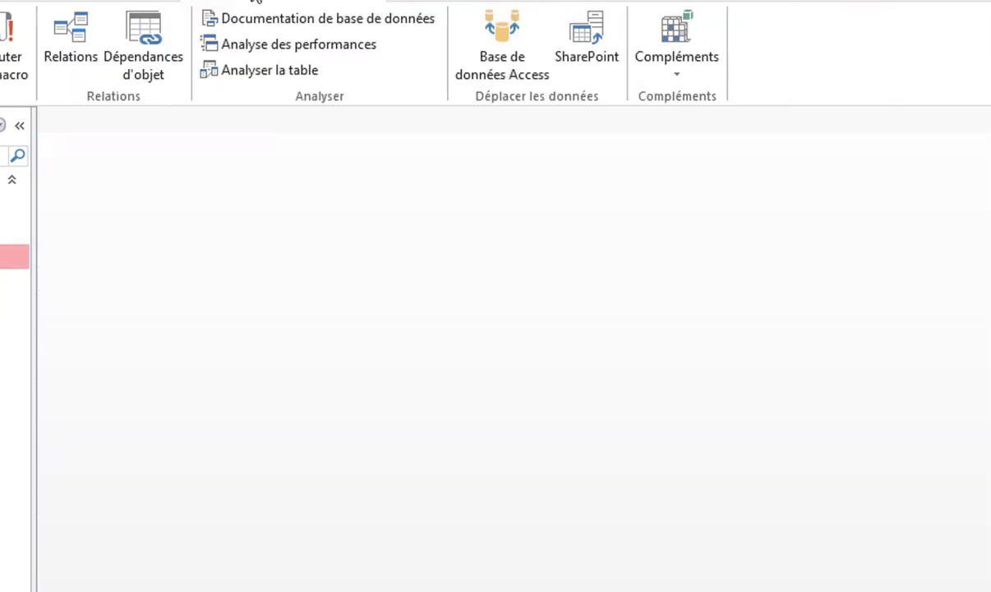
left_click(74, 33)
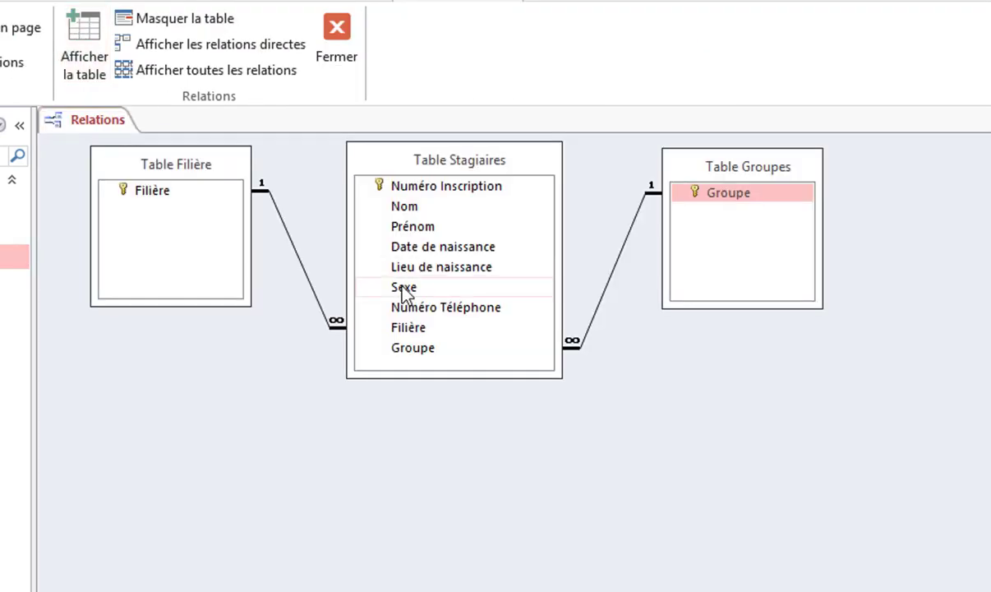
left_click(307, 274)
key("Delete")
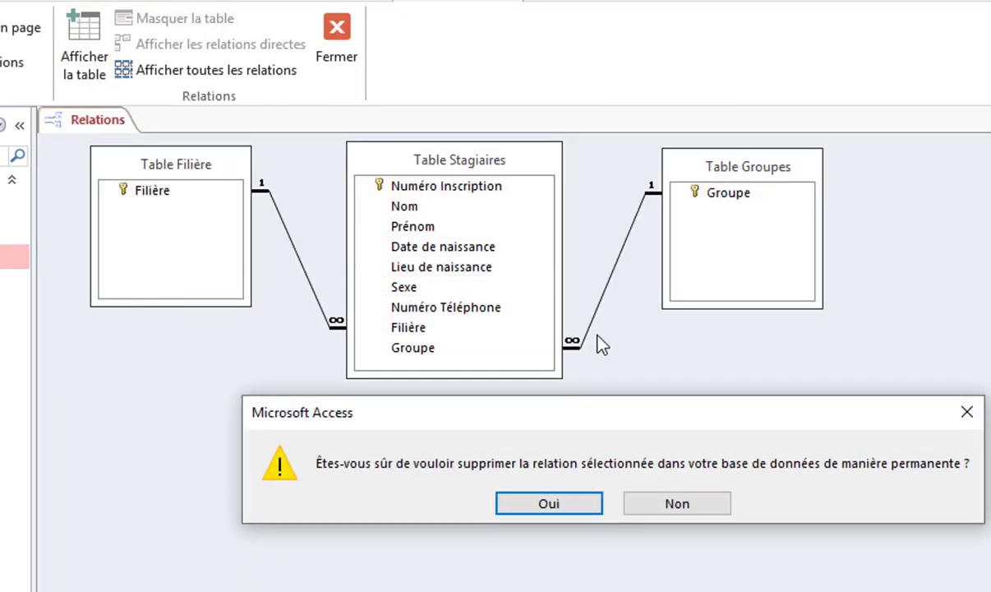
key("Return")
left_click(624, 255)
key("Delete")
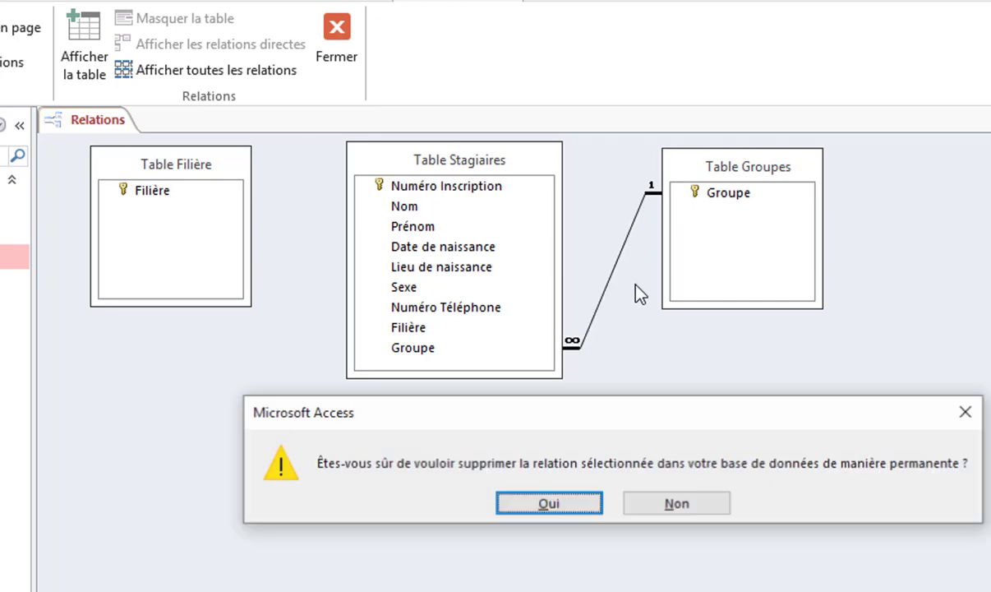
key("Return")
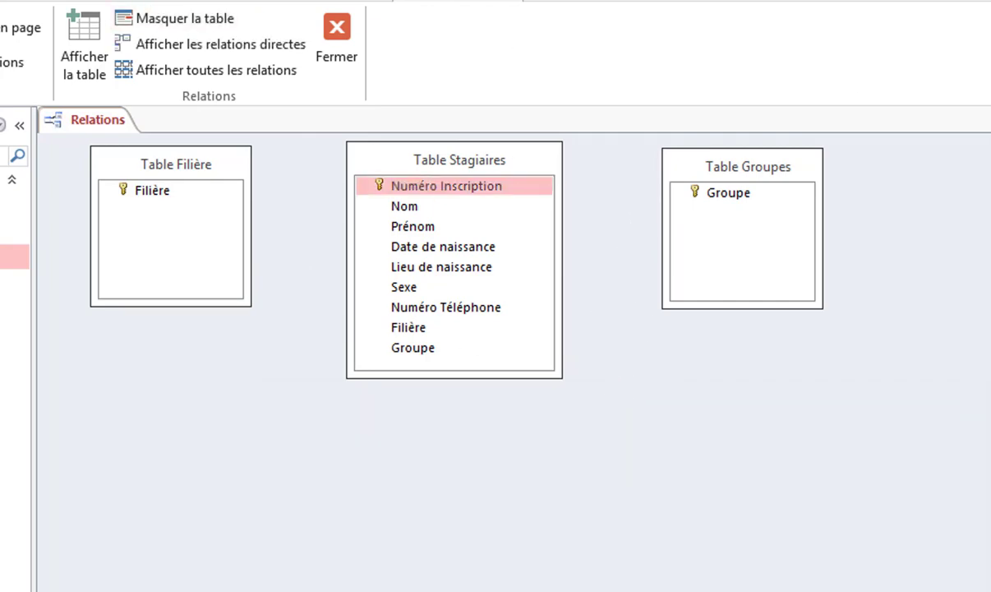
key("ctrl+w")
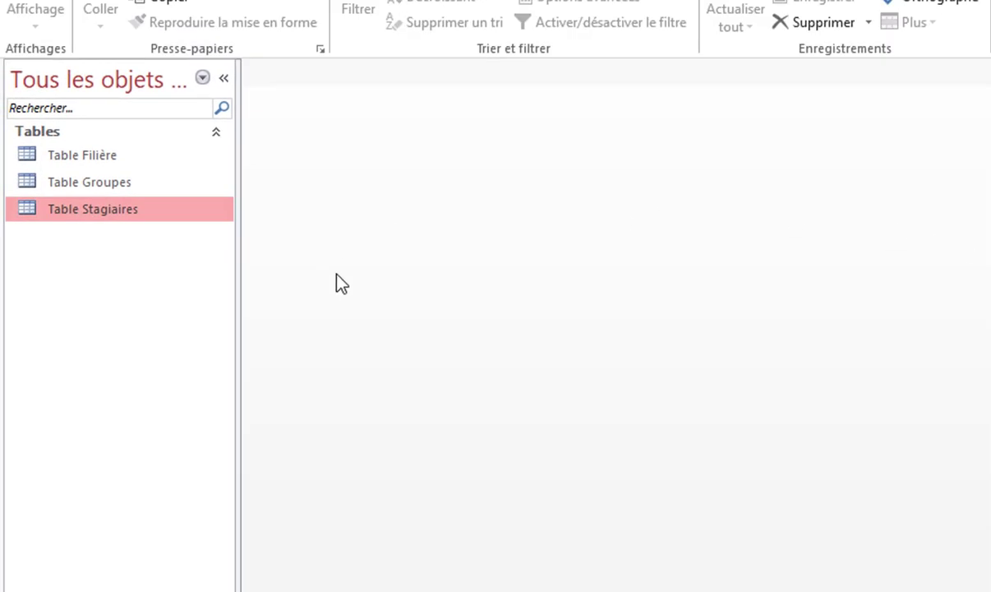
Open Table Stagiaires in Design View
right_click(113, 211)
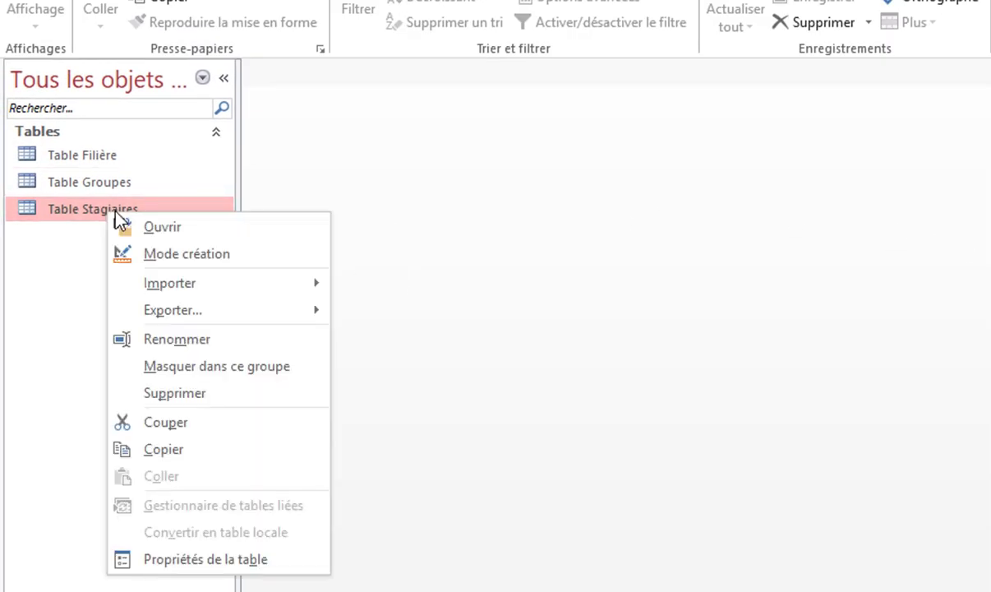
left_click(151, 252)
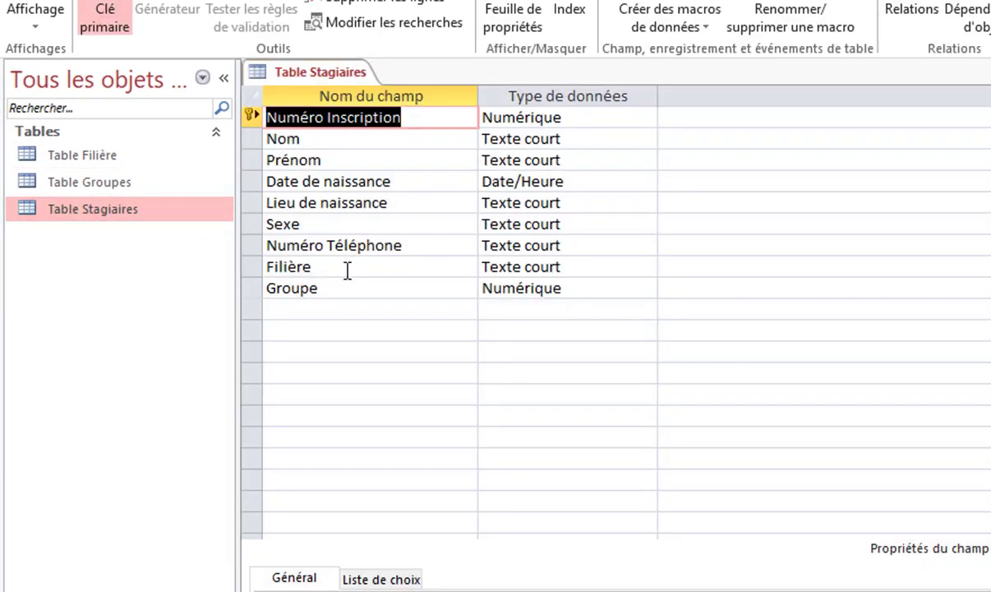
left_click(348, 270)
left_click(387, 283)
left_click(429, 273)
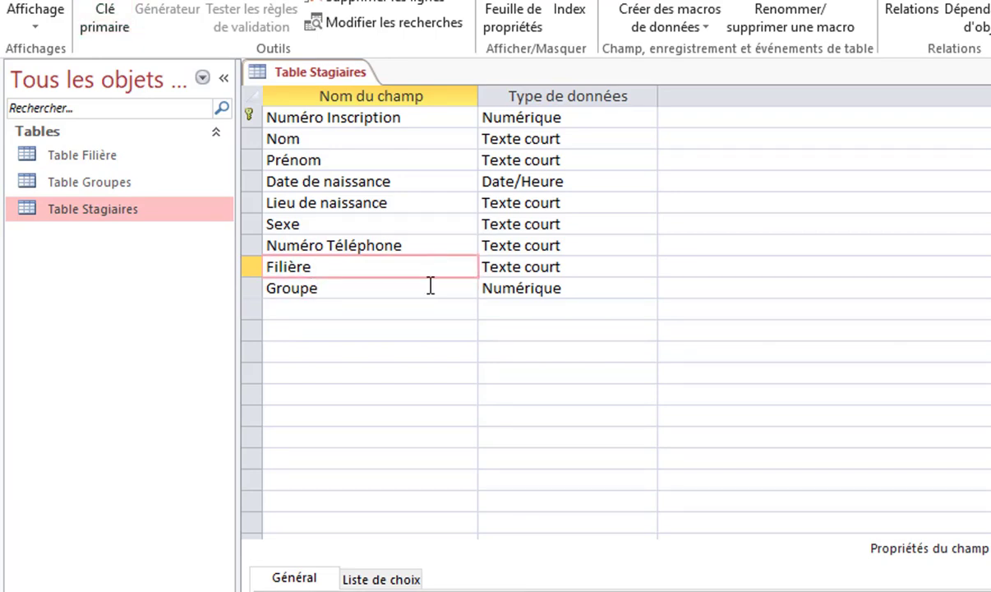
left_click(431, 286)
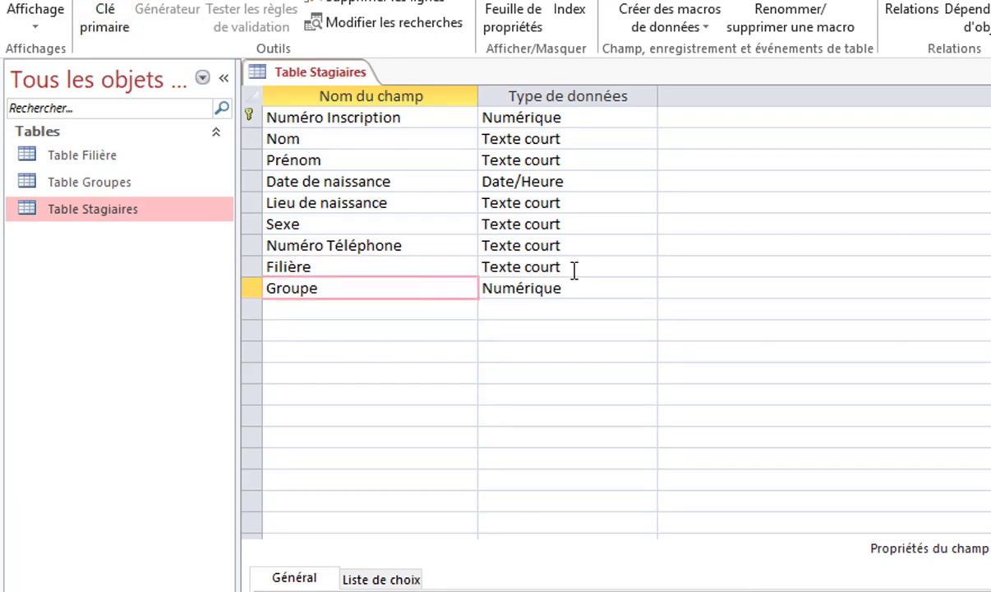
Choose Assistant Liste de choix… as the Filière field's data type
left_click(503, 267)
left_click(647, 268)
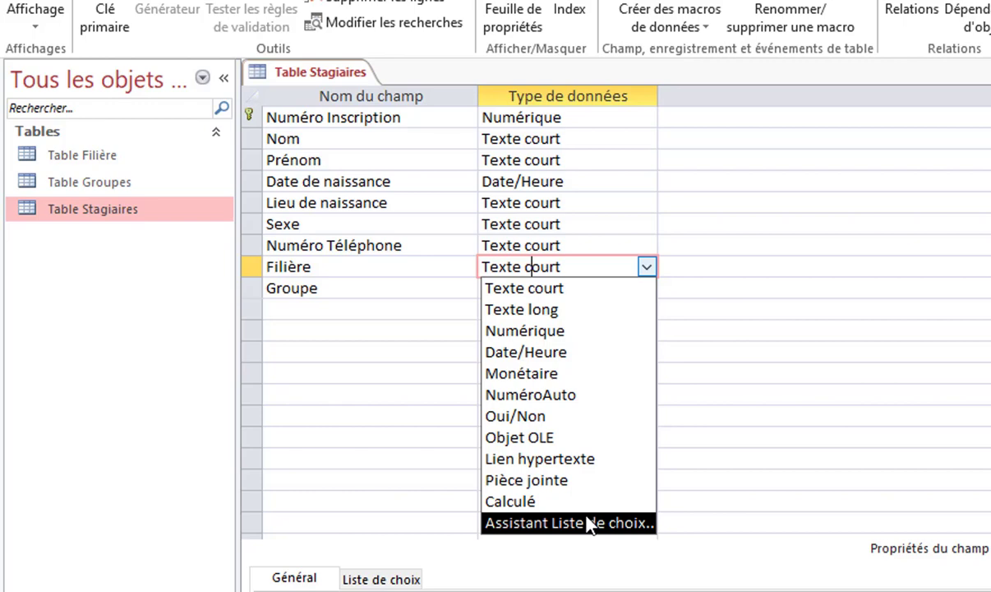
left_click(441, 286)
left_click(524, 288)
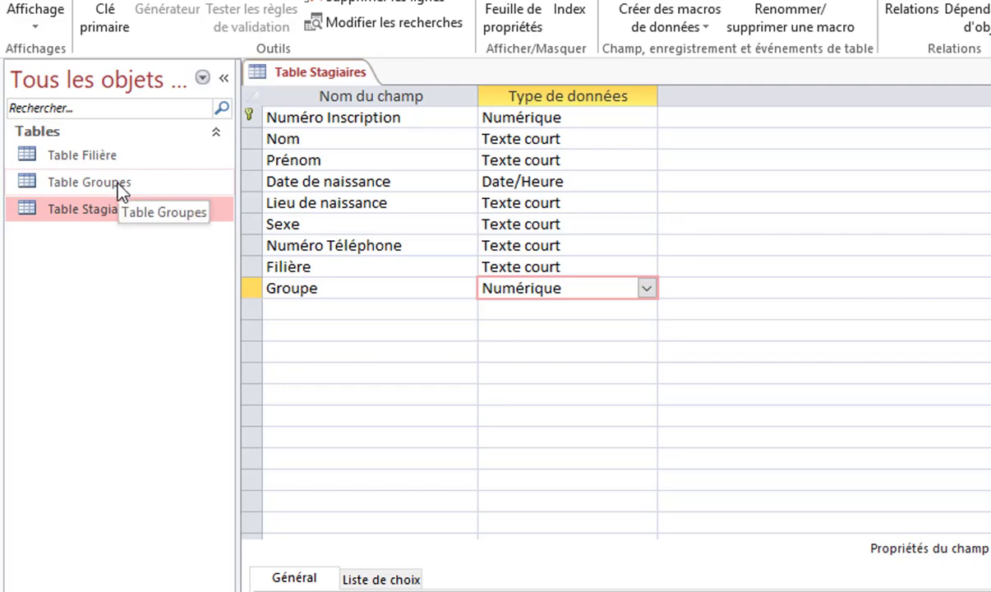
left_click(598, 261)
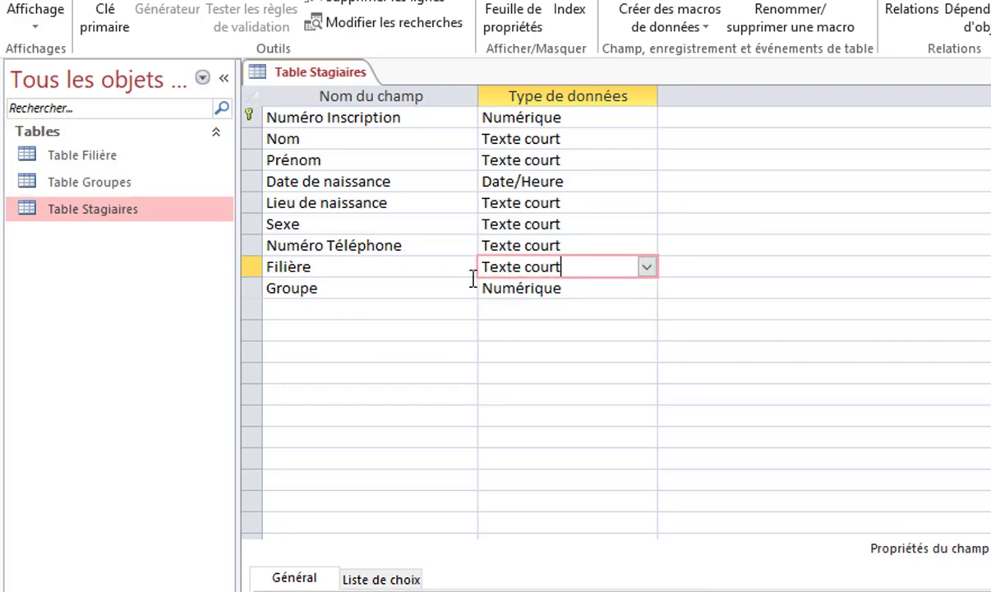
left_click(648, 268)
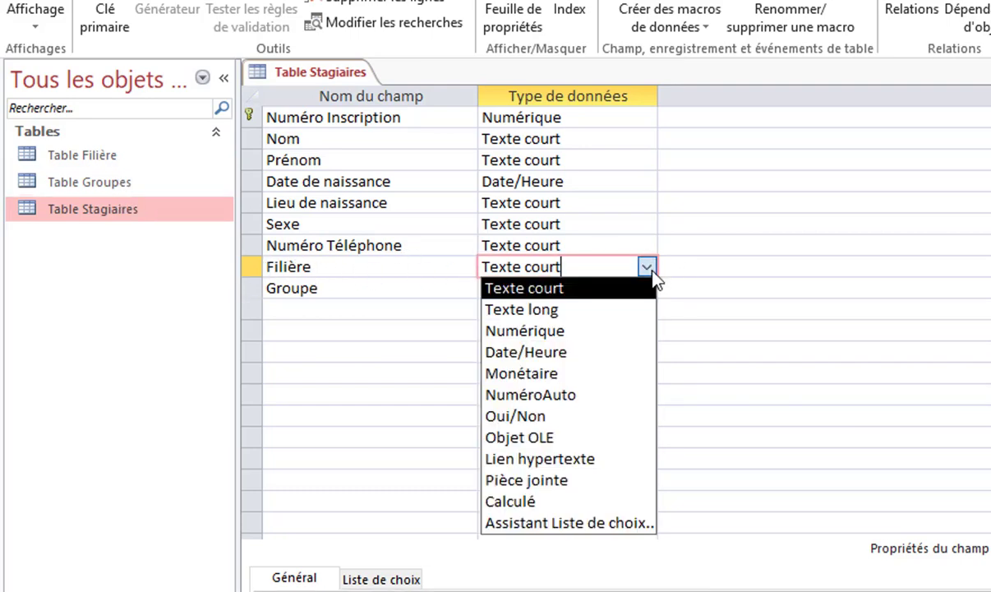
left_click(609, 524)
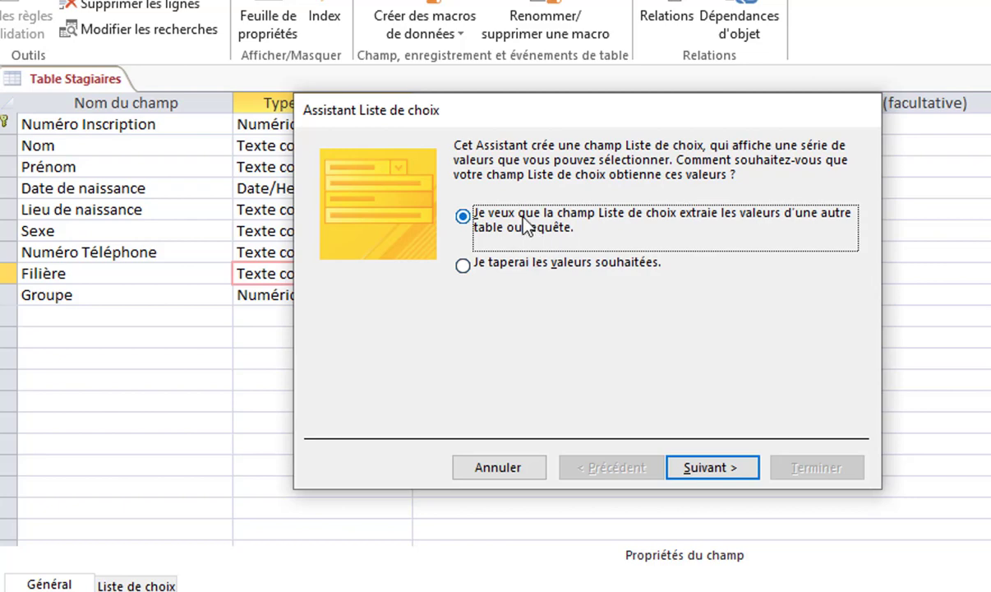
Build the lookup from Table Filière's Filière field, leaving data integrity unchecked, and finish
left_click(705, 475)
left_click_drag(538, 121, 770, 90)
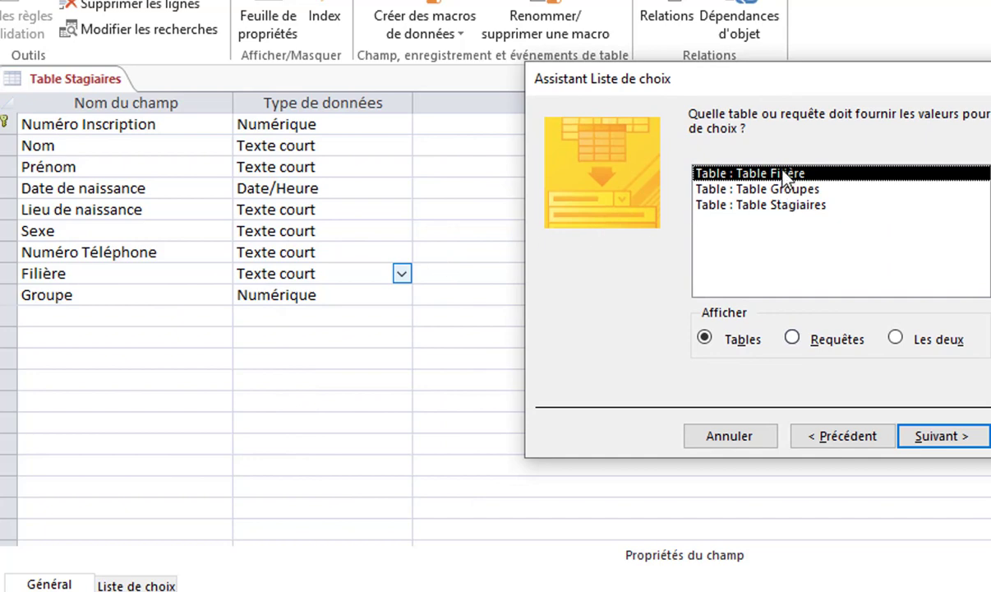
left_click(946, 437)
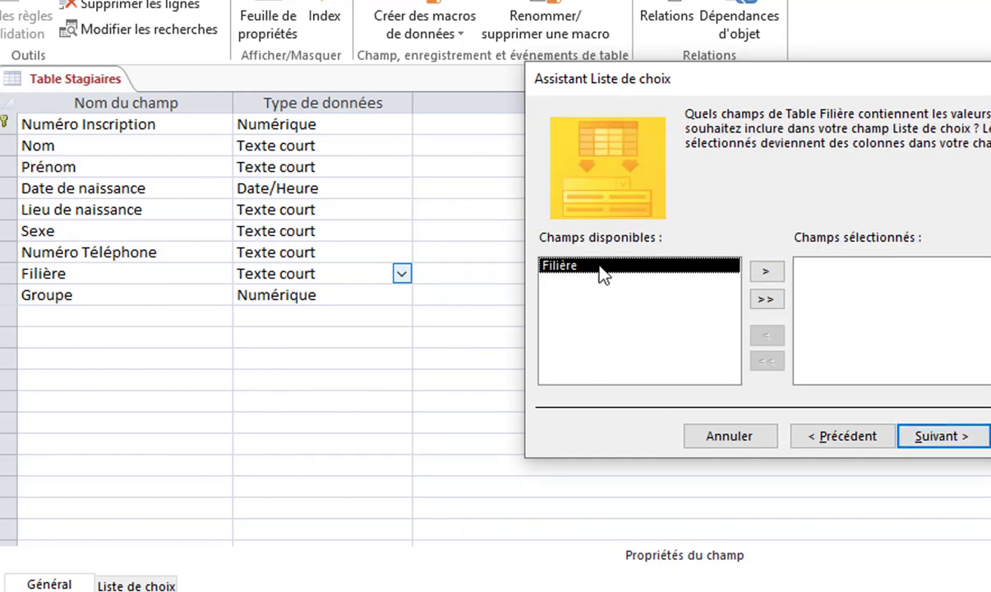
left_click(771, 273)
left_click(904, 436)
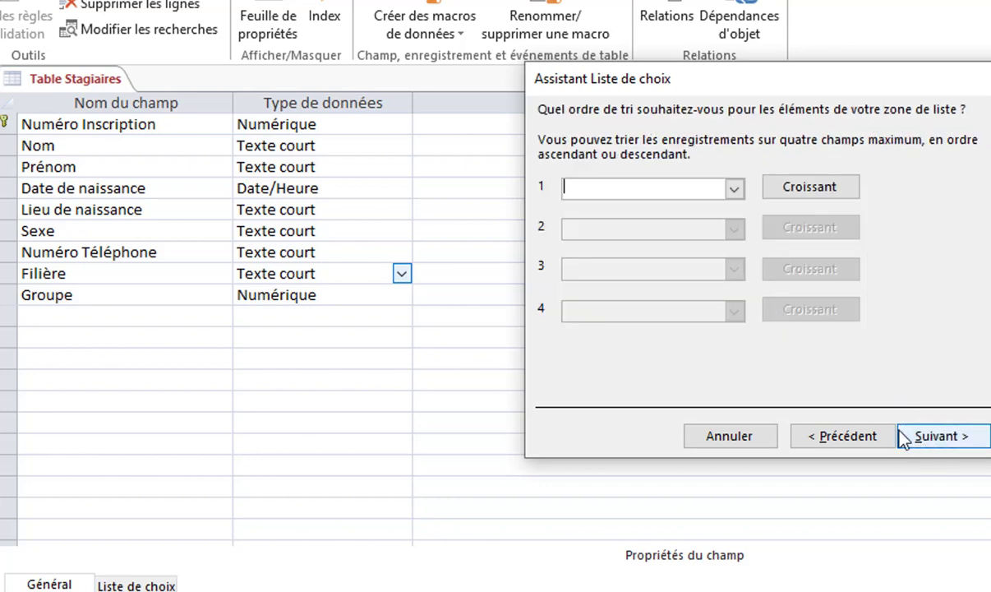
left_click(932, 436)
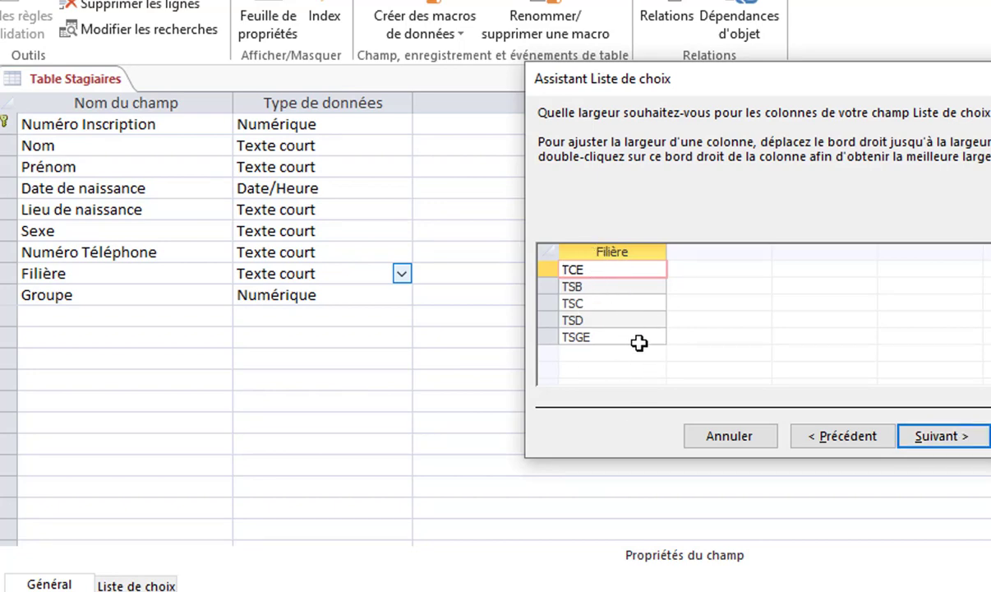
left_click(957, 438)
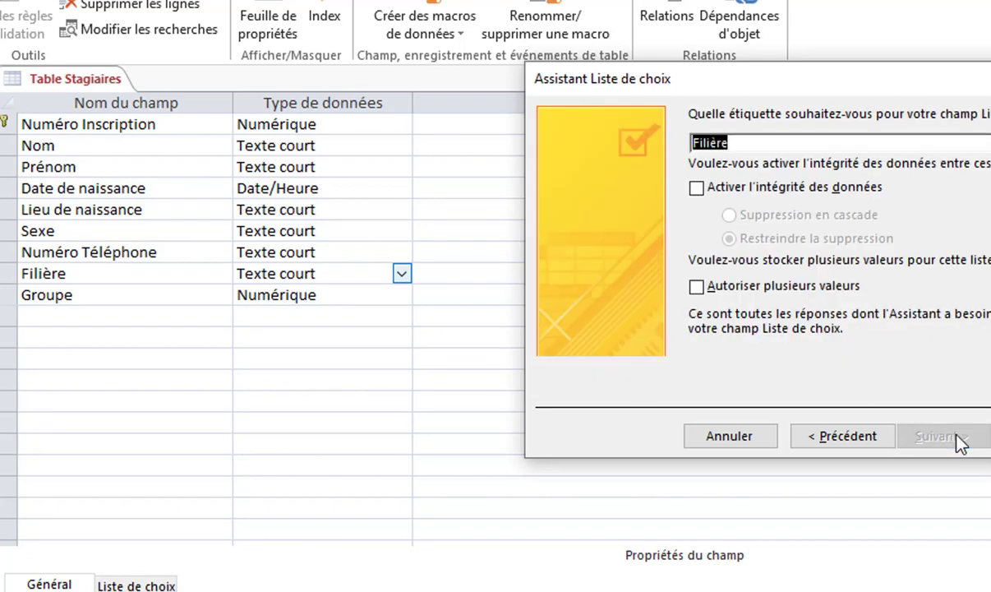
left_click(796, 197)
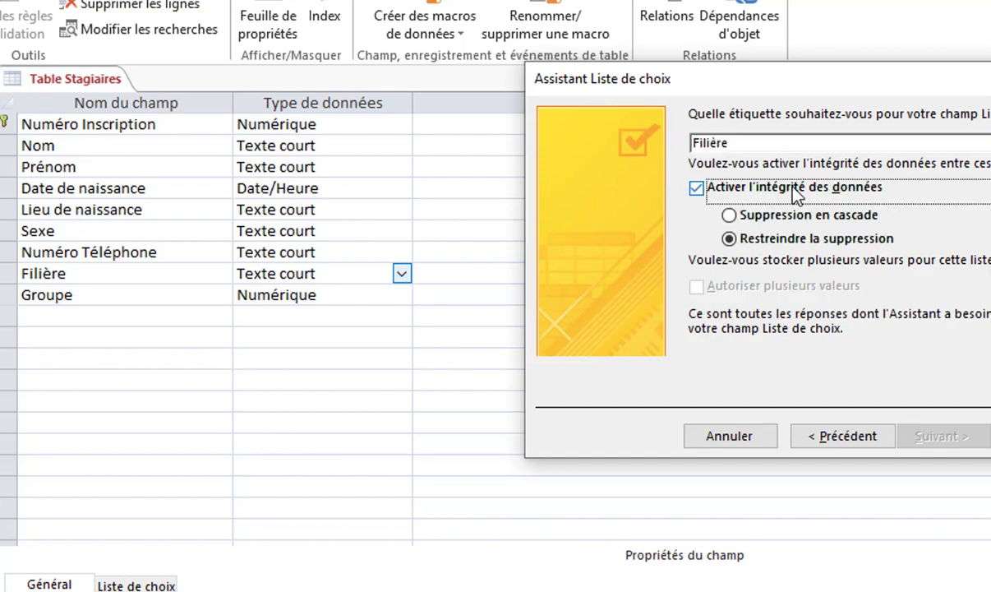
left_click(775, 188)
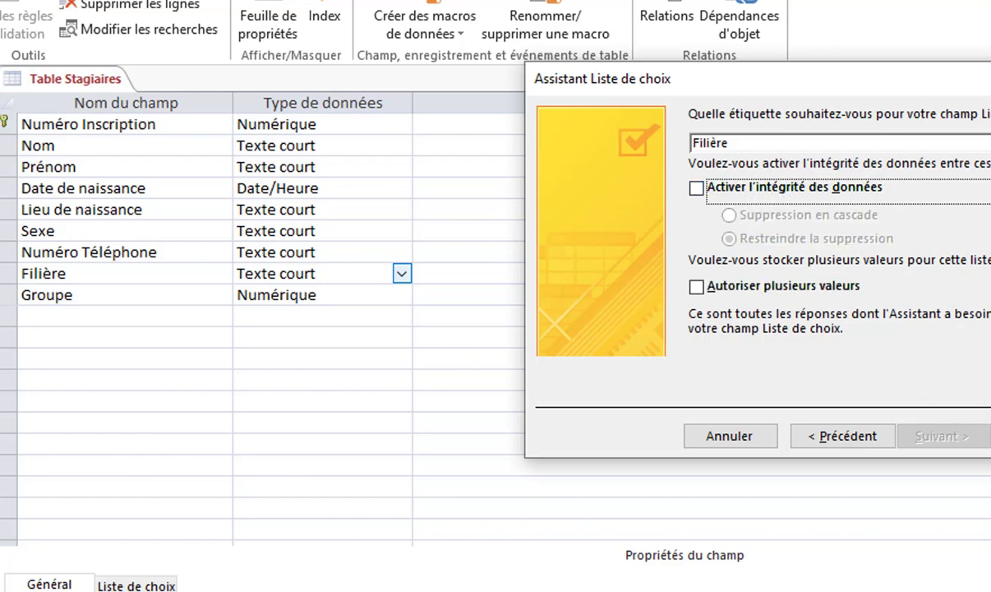
left_click(990, 435)
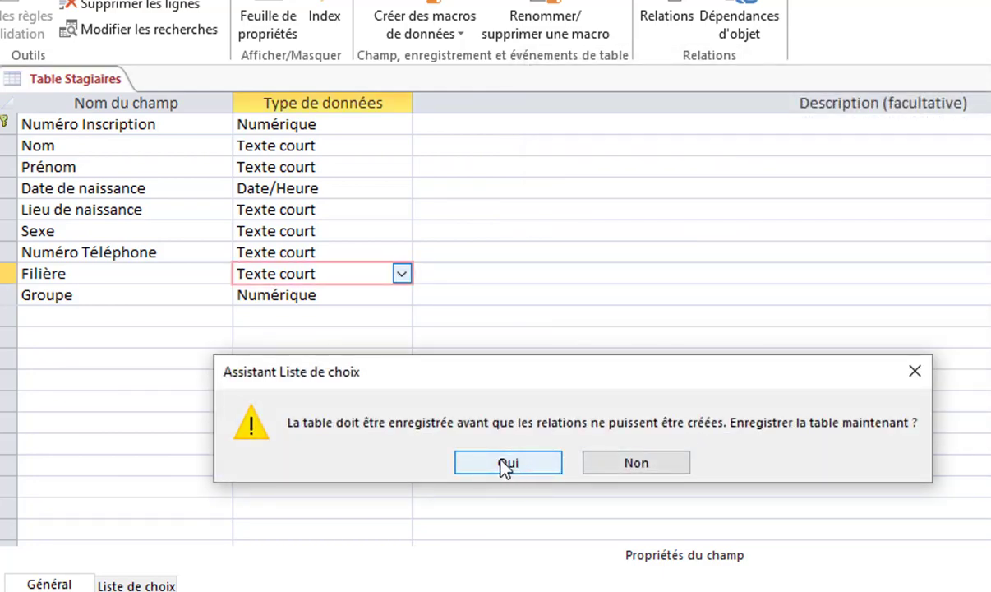
Save Table Stagiaires and start the Lookup Wizard on the Groupe field
left_click(504, 466)
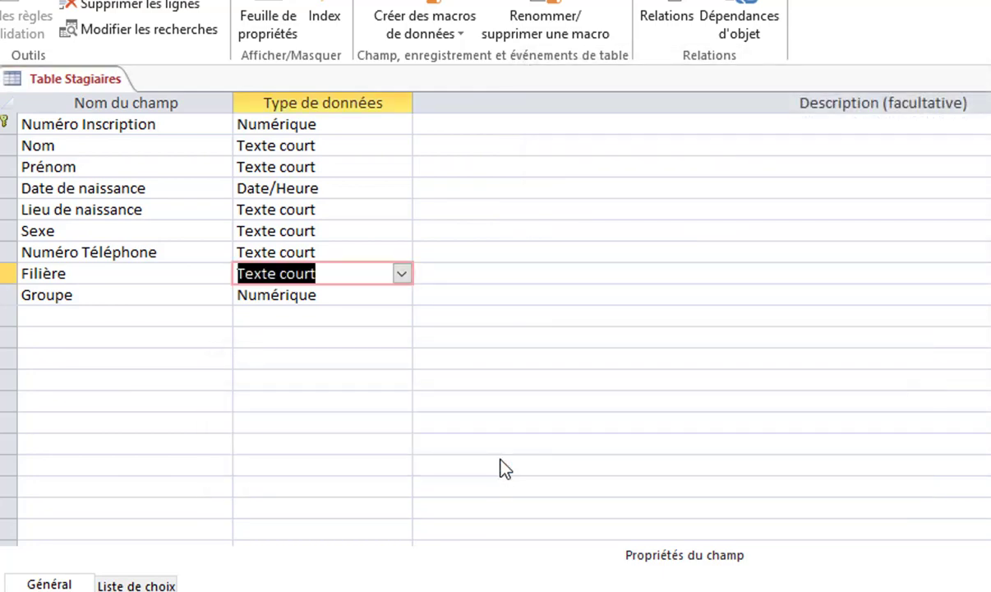
left_click(374, 297)
left_click(401, 295)
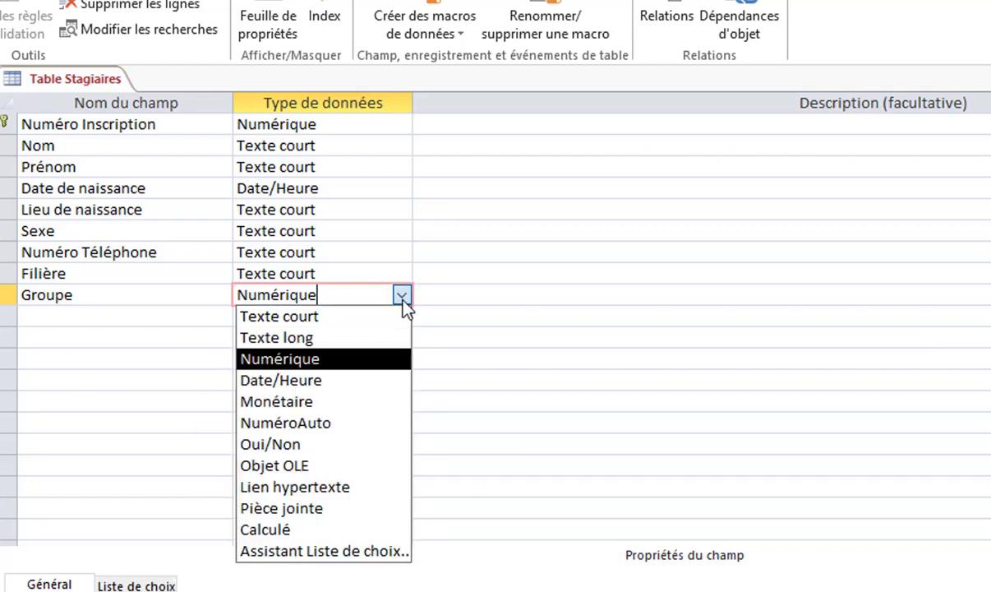
left_click(362, 548)
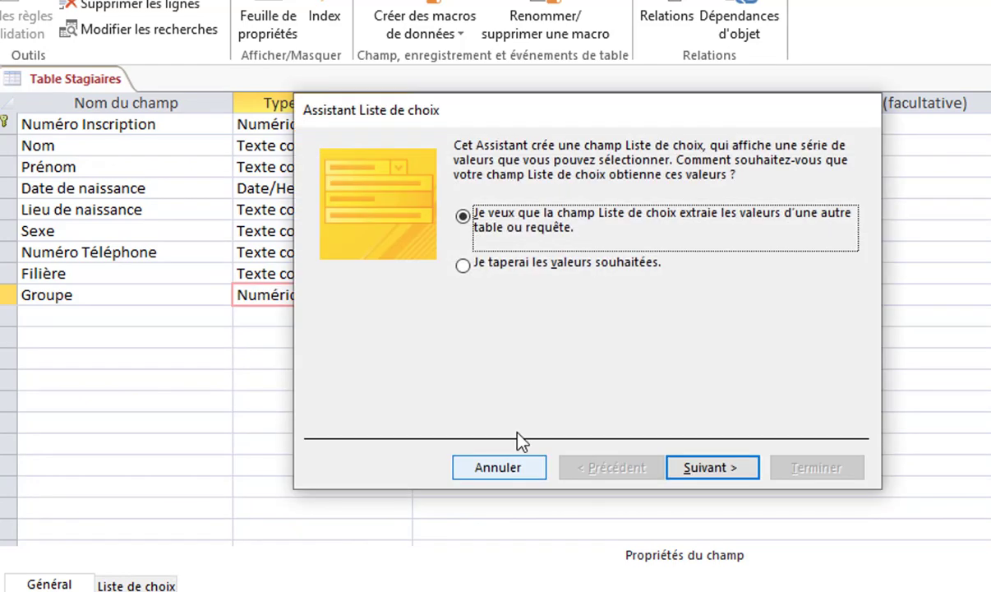
Build the Groupe lookup from Table Groupes' Groupe field, then save and close the design
left_click(713, 469)
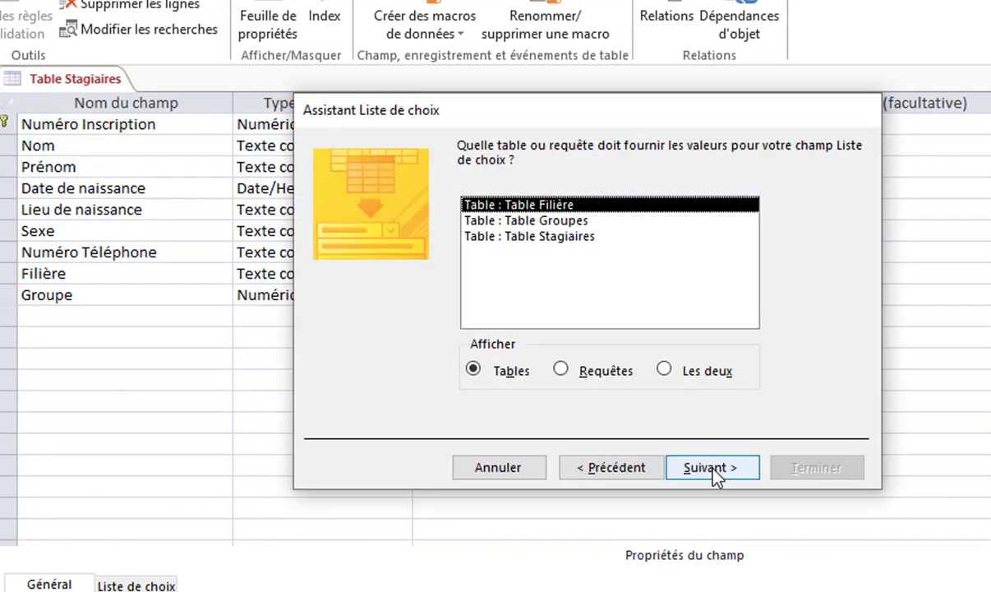
left_click(558, 221)
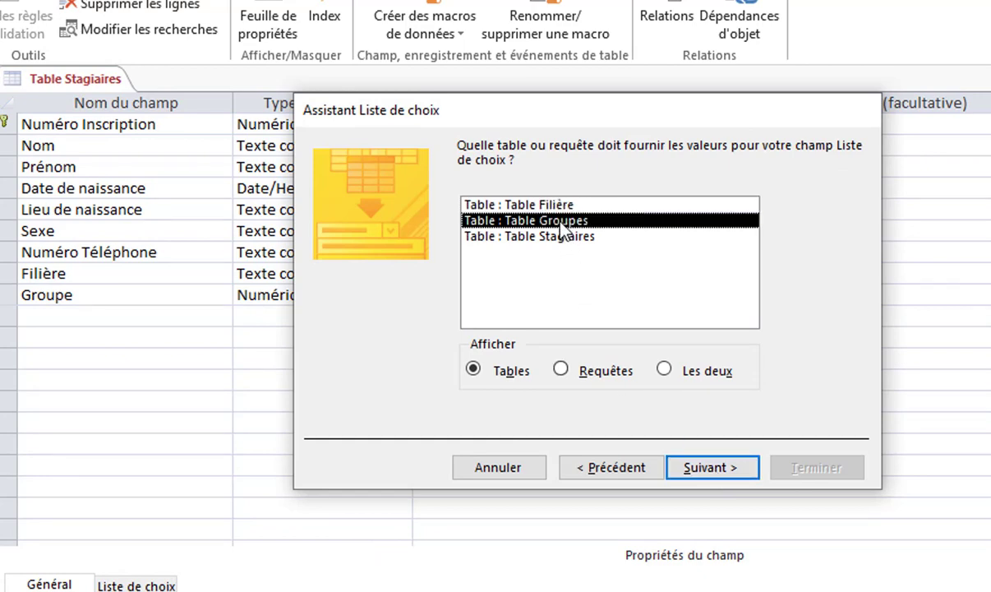
left_click(711, 469)
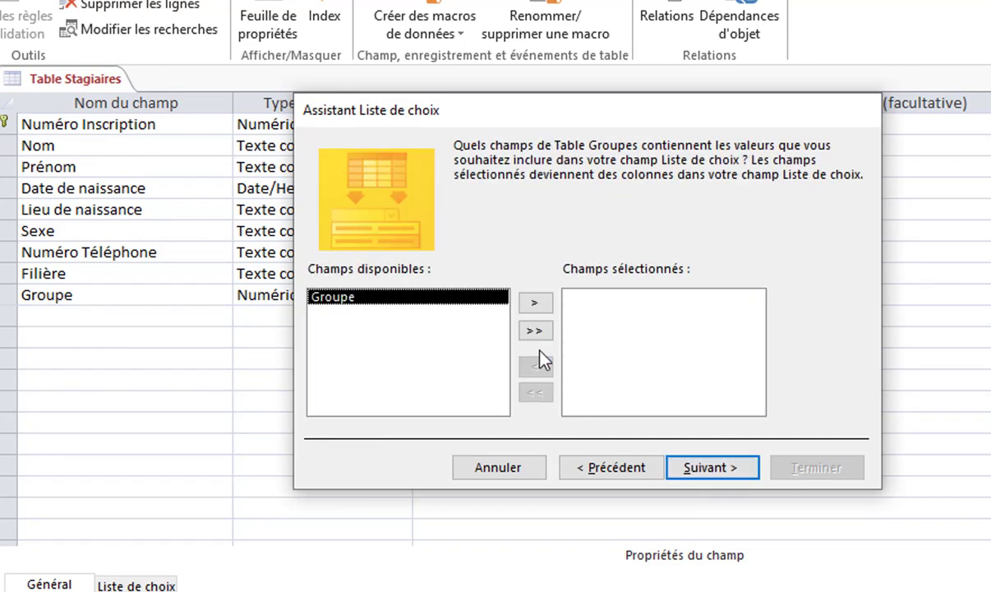
left_click(534, 306)
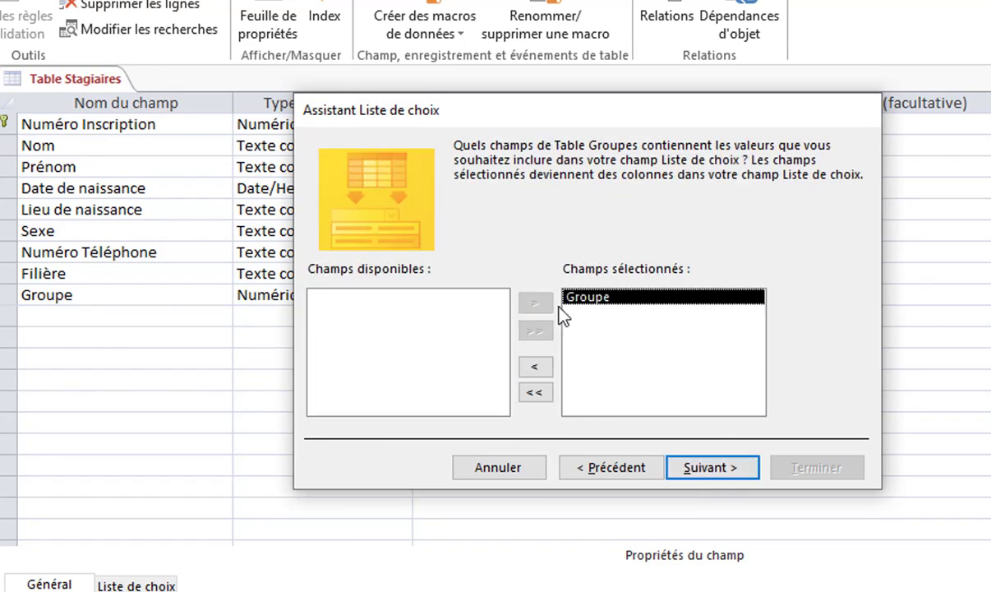
left_click(711, 468)
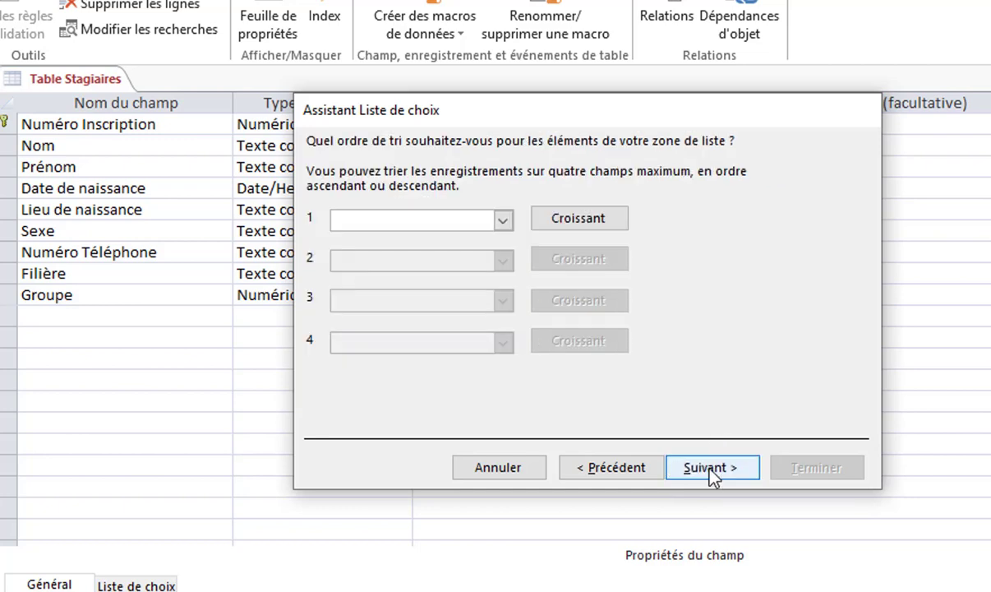
left_click(711, 468)
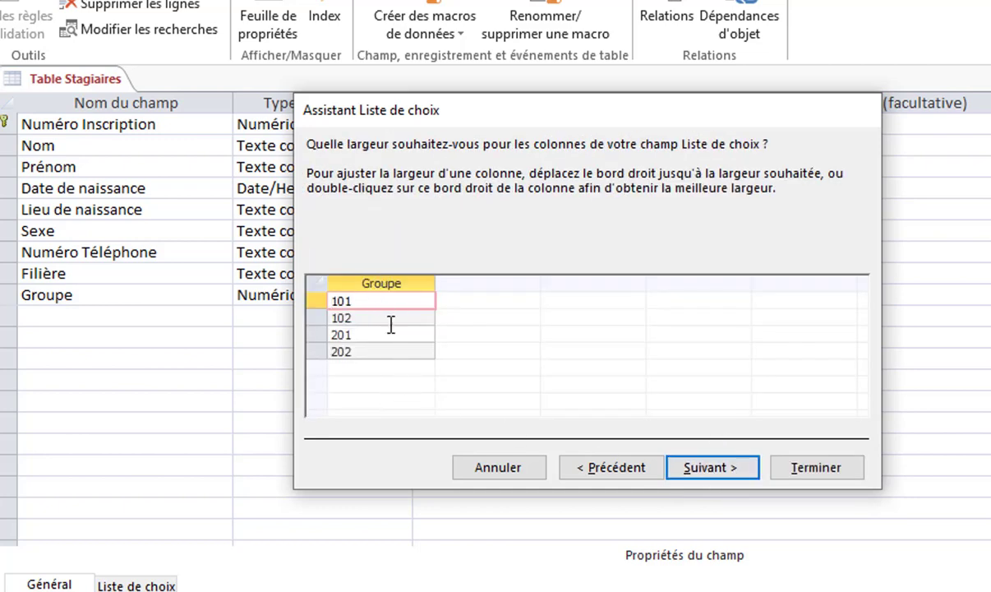
left_click(714, 468)
left_click(789, 468)
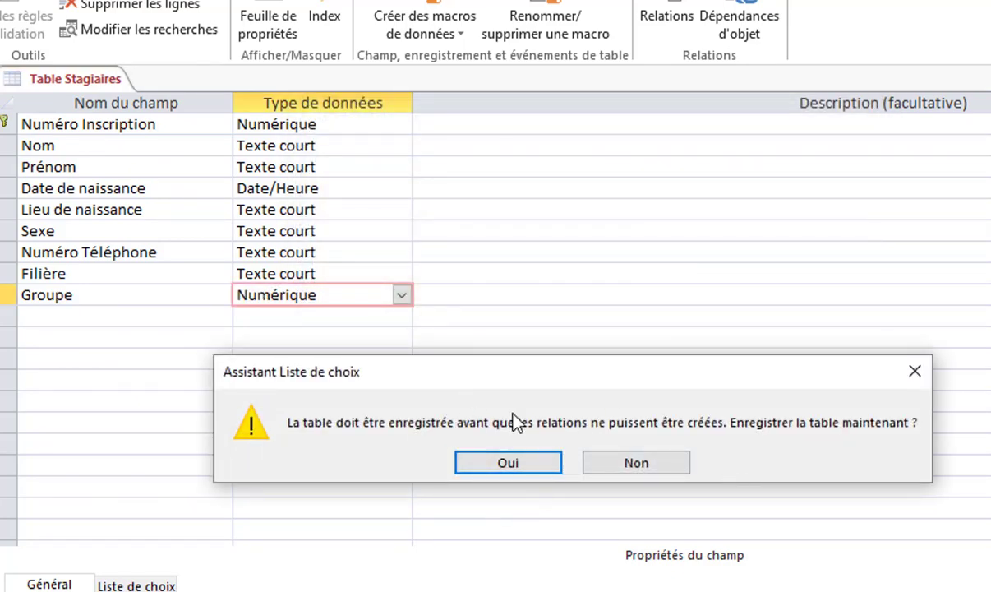
left_click(499, 465)
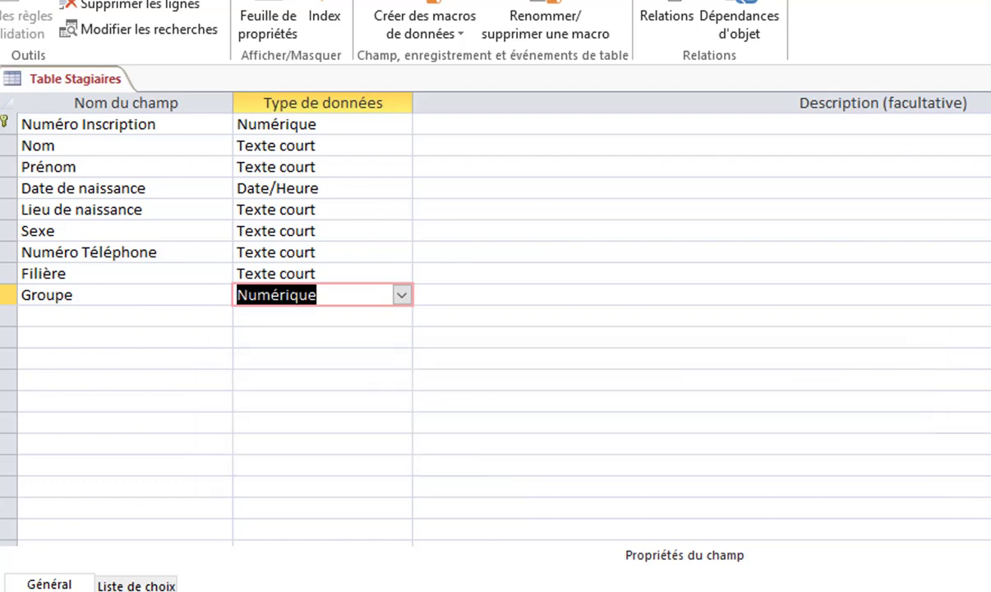
left_click(990, 79)
In Relations, make the Filière link enforce referential integrity with cascading updates and deletes
left_click(97, 0)
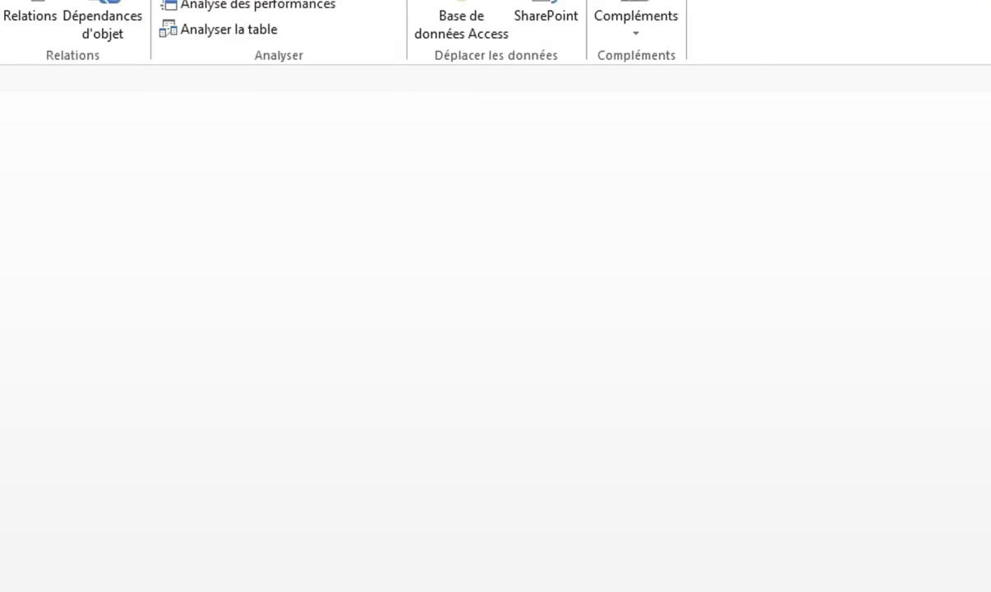
left_click(20, 17)
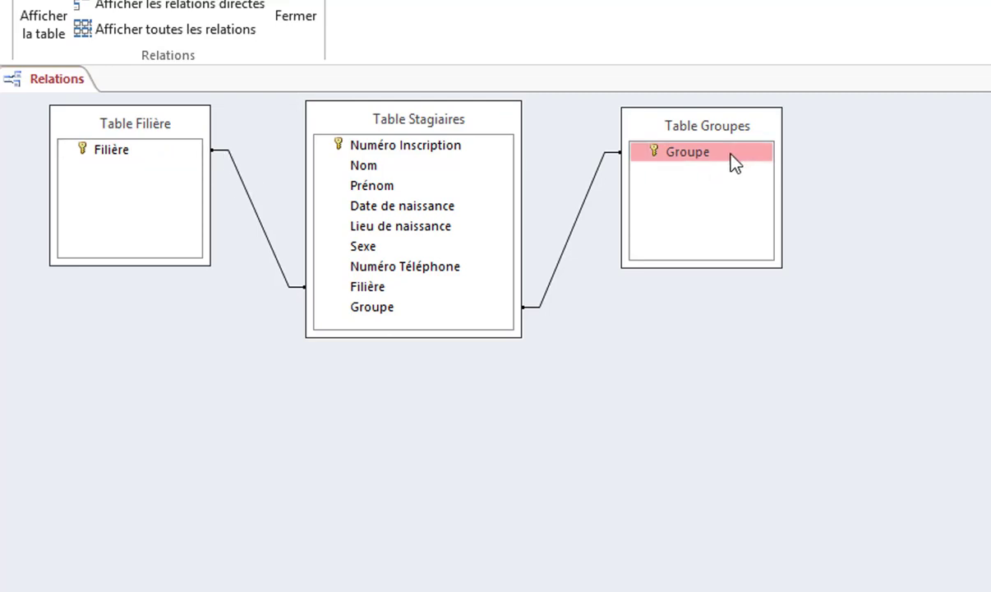
left_click(265, 237)
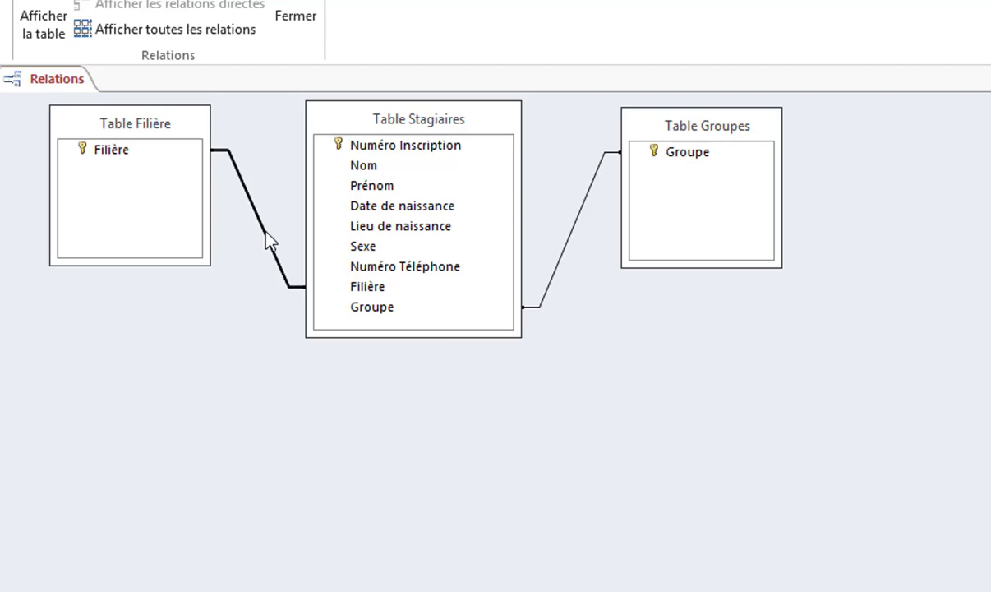
double_click(264, 239)
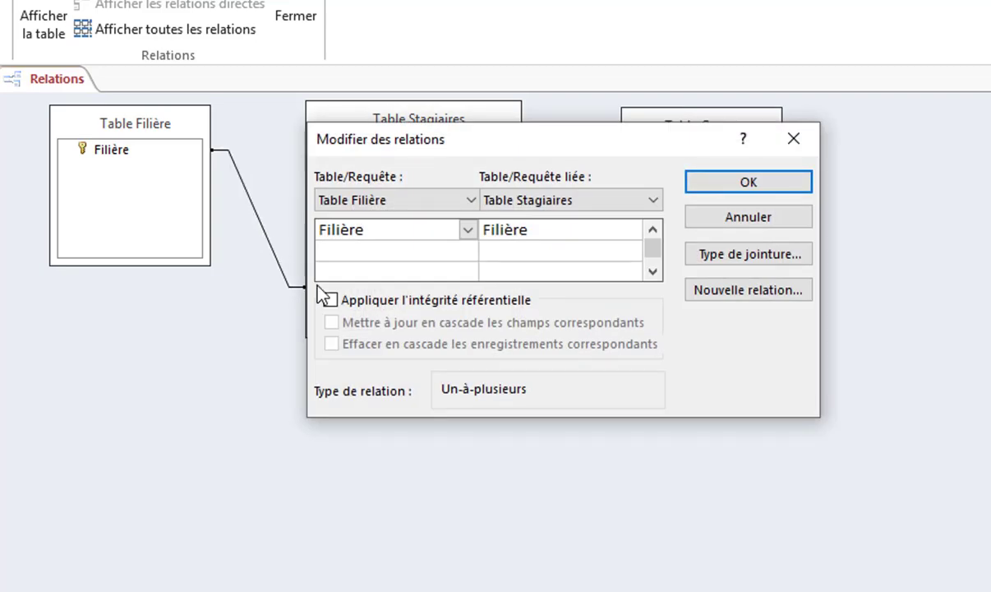
left_click(371, 304)
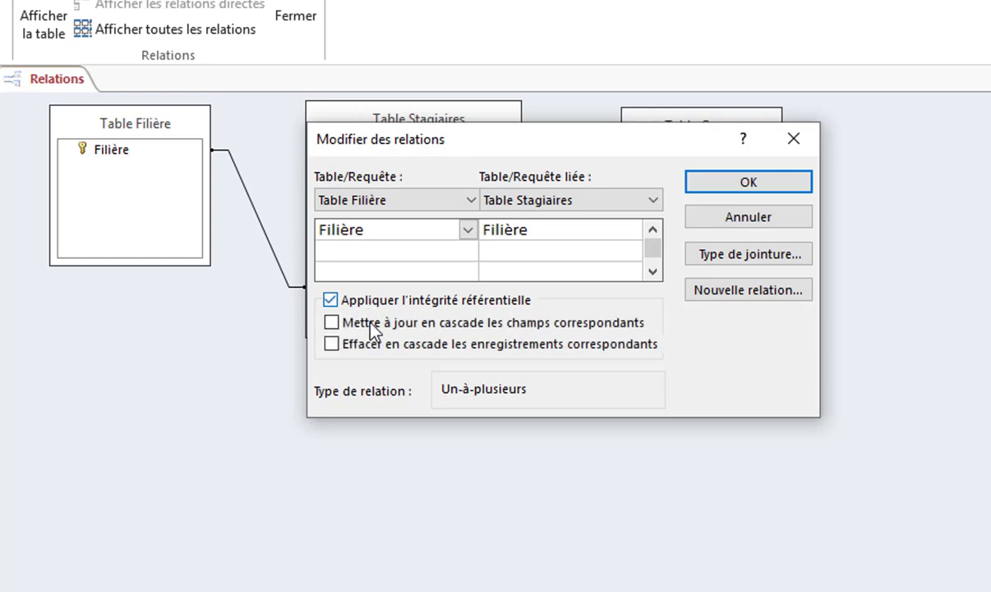
left_click(372, 323)
left_click(374, 344)
left_click(738, 187)
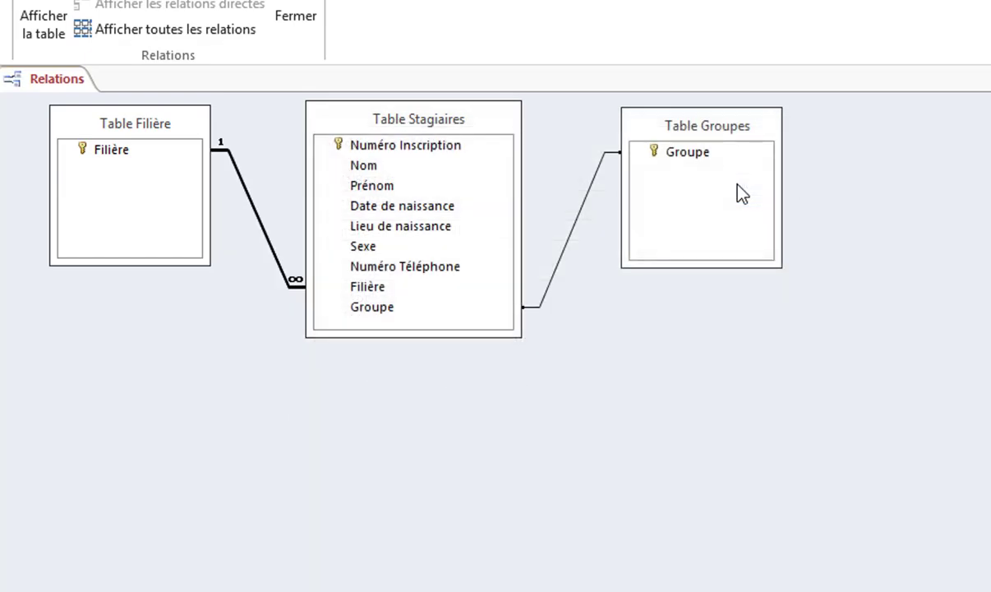
Make the Groupes–Stagiaires link enforce referential integrity with cascading updates and deletes
double_click(571, 233)
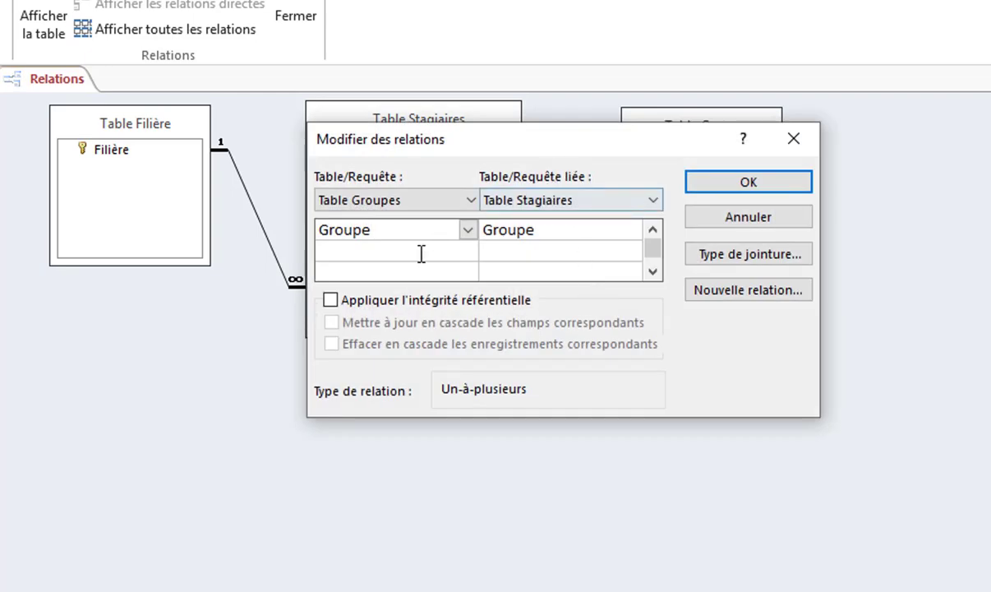
left_click(387, 302)
left_click(387, 322)
left_click(395, 343)
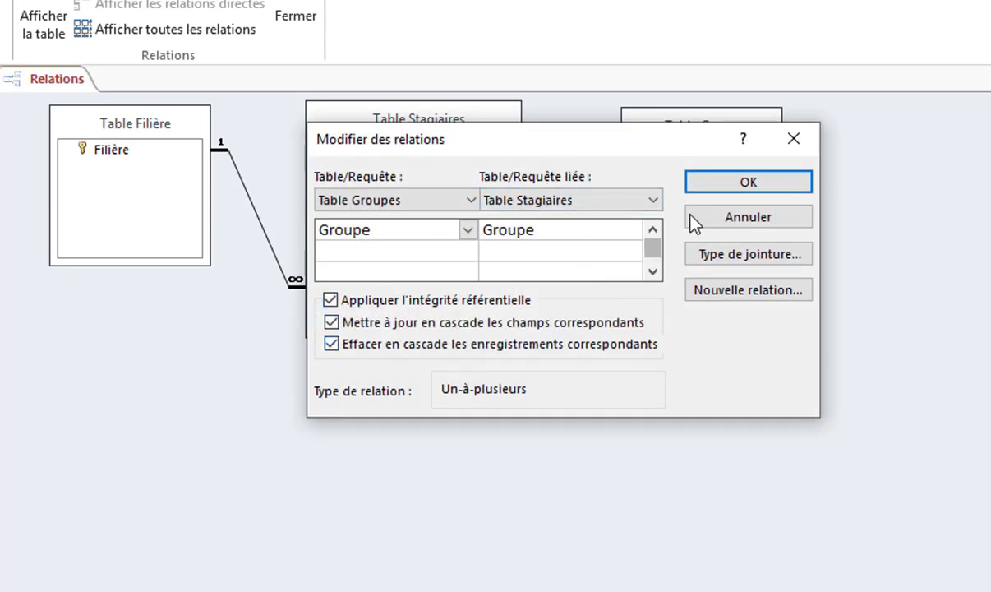
left_click(723, 189)
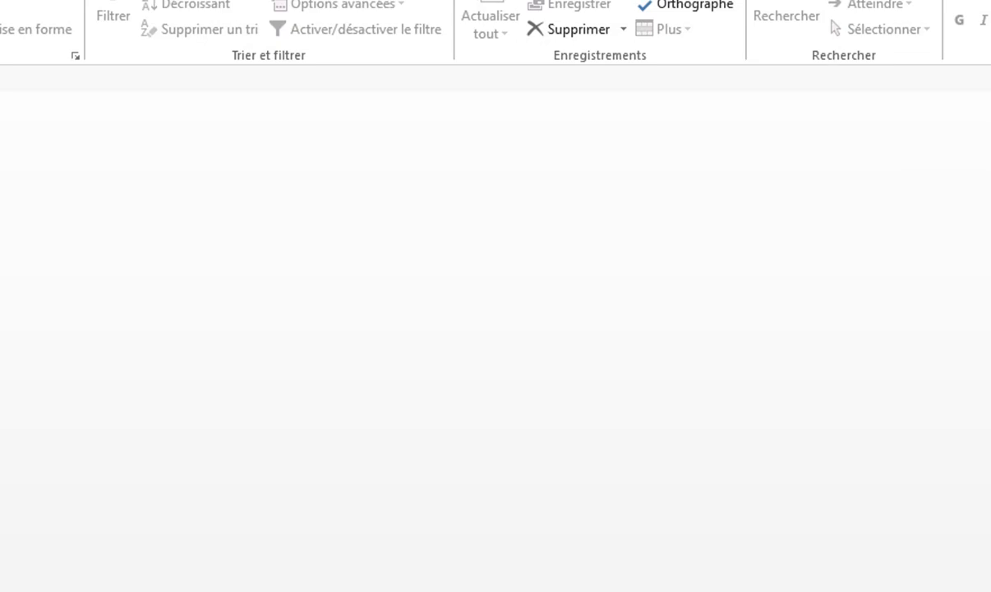
Enter number 122, the trainee's names, birth date 01/01/1997 and birthplace nado
type("122")
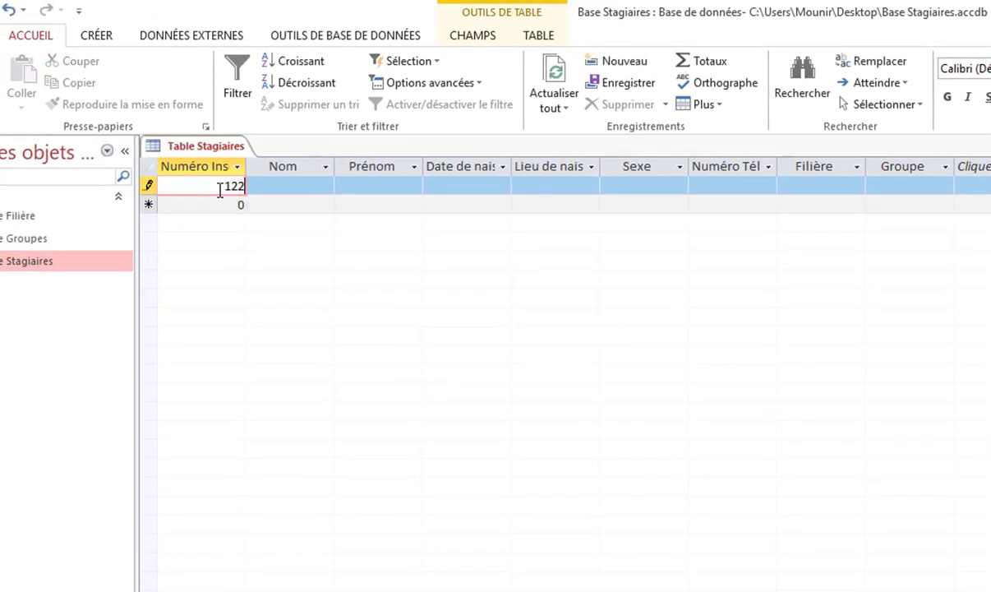
key("Tab")
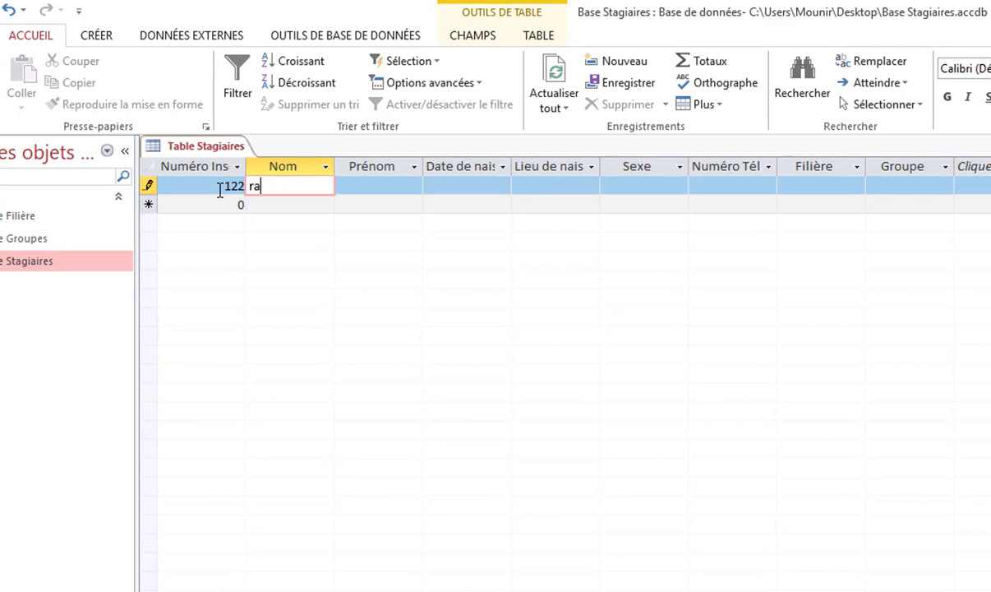
key("Tab")
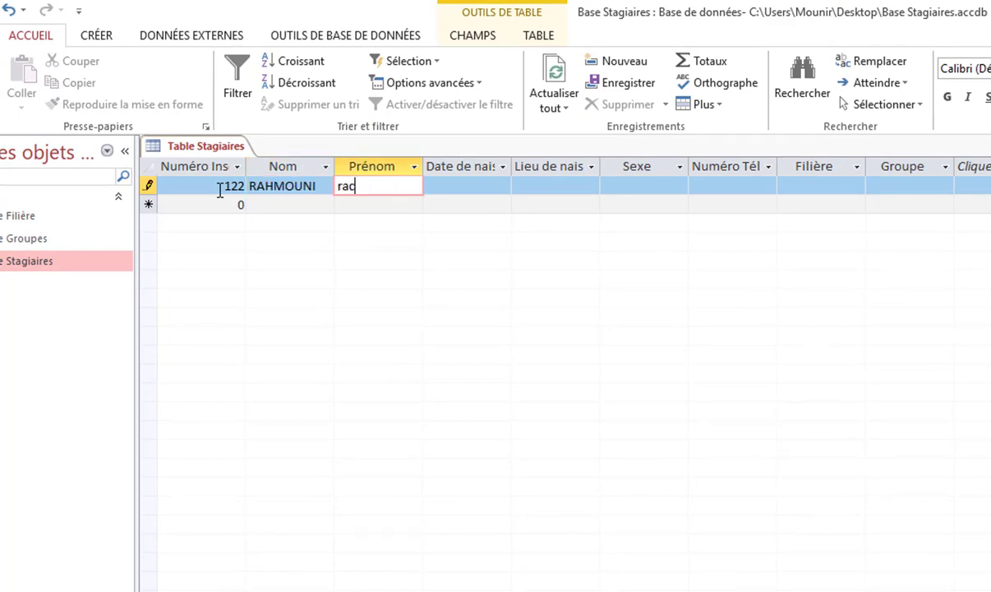
key("Tab")
type("01")
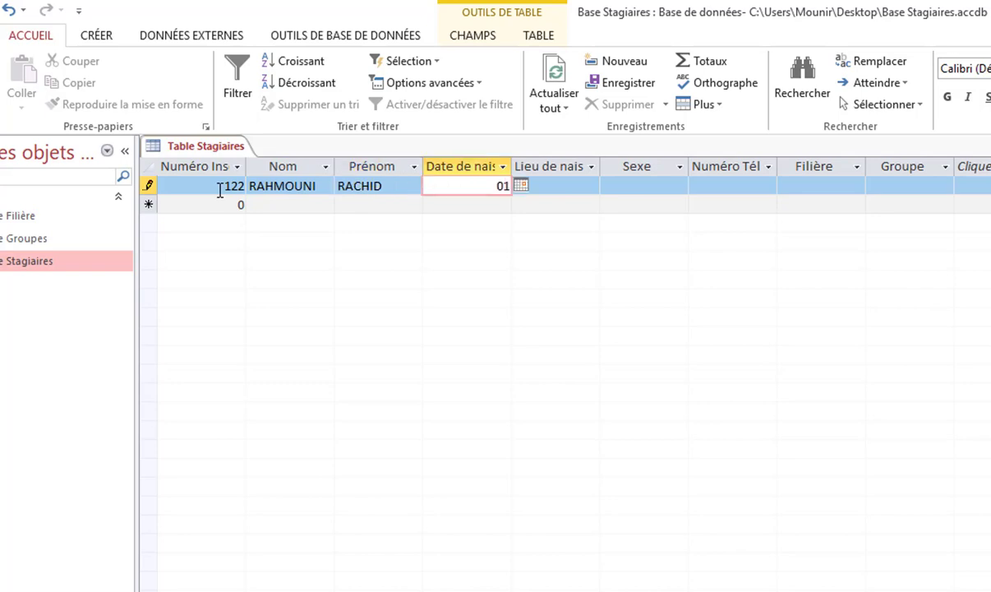
type("/01/1997")
key("Tab")
type("nado")
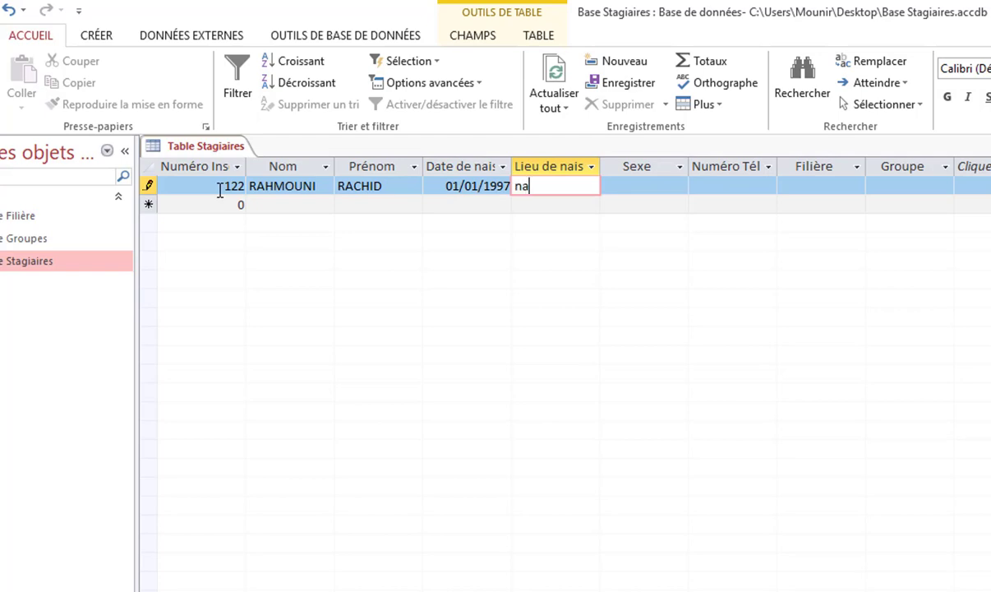
key("Tab")
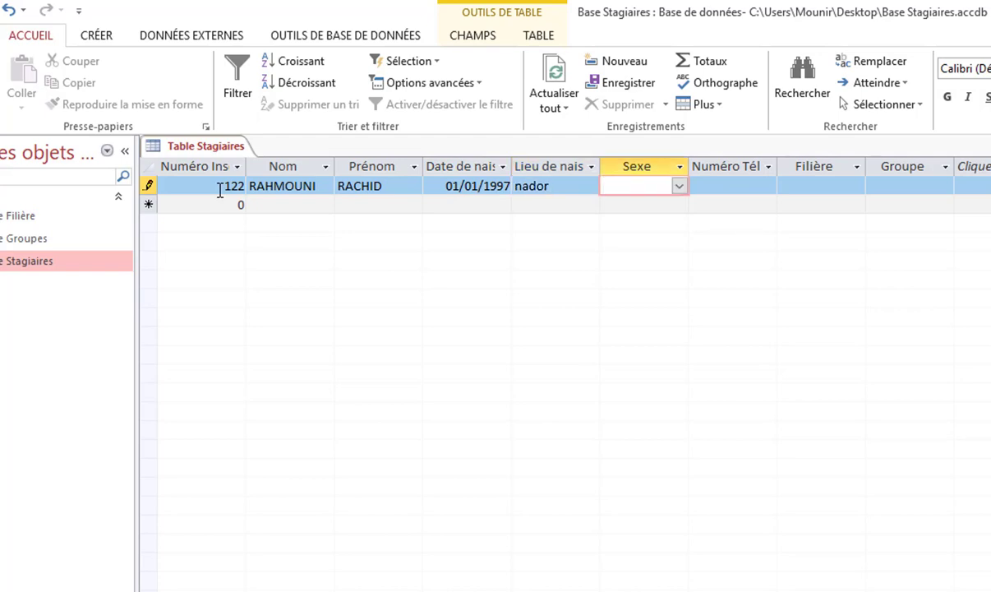
Pick Sexe Homme, fill in the phone number, choose Filière TSB and Groupe 201, and save the row
left_click(679, 187)
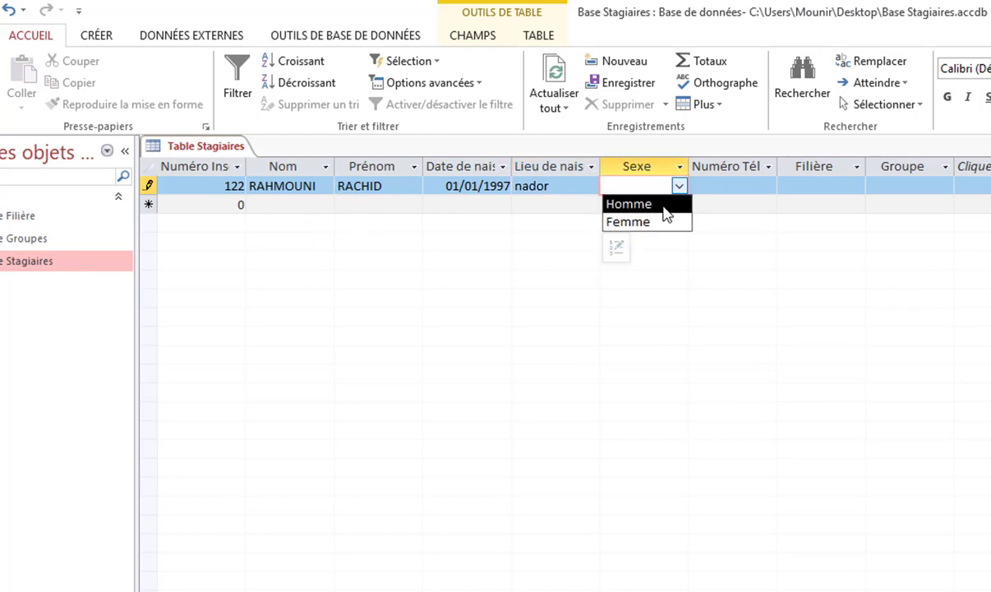
left_click(667, 206)
left_click(704, 186)
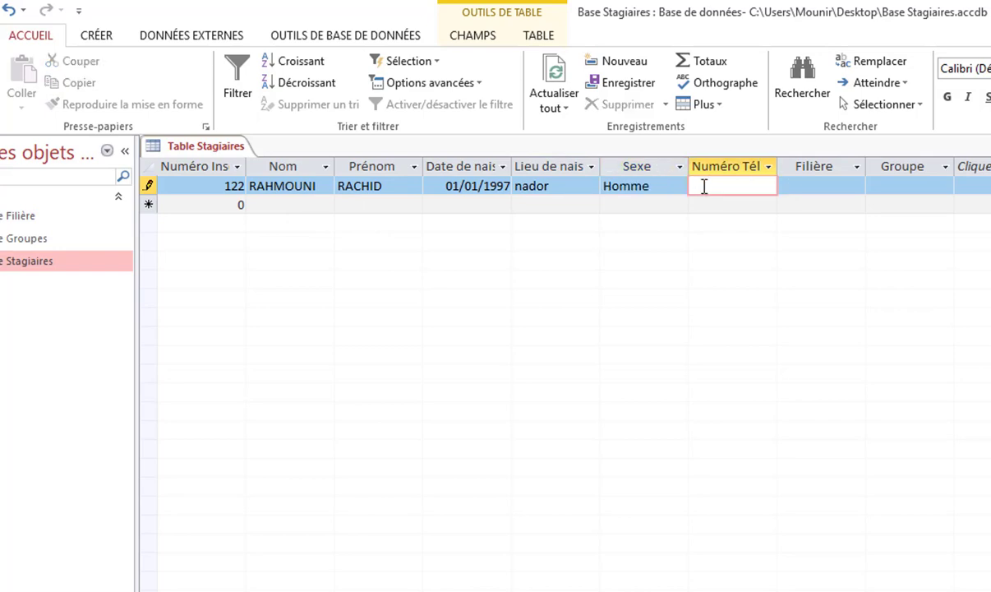
type("0666666666-66")
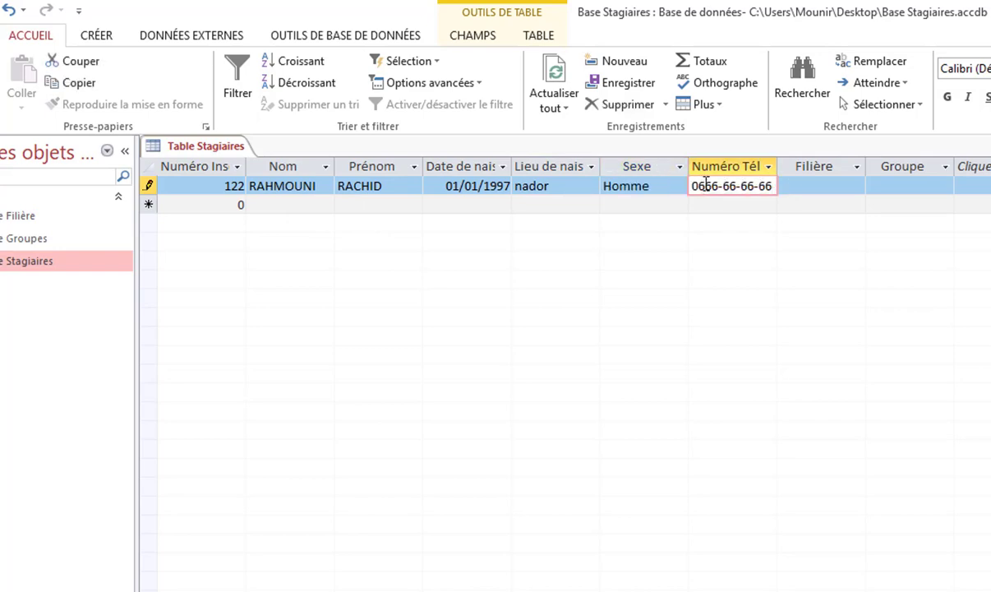
left_click(832, 185)
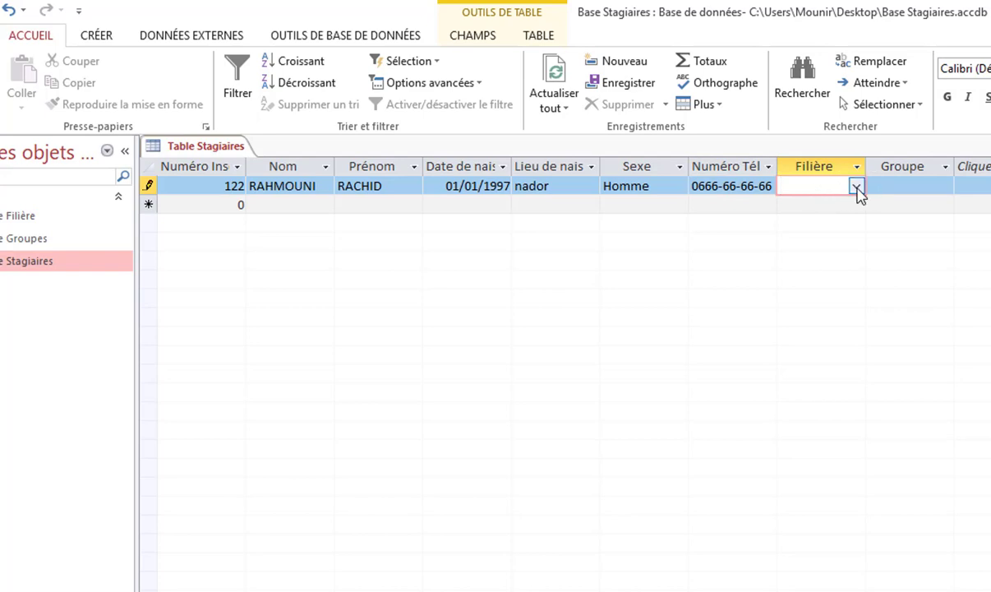
left_click(856, 187)
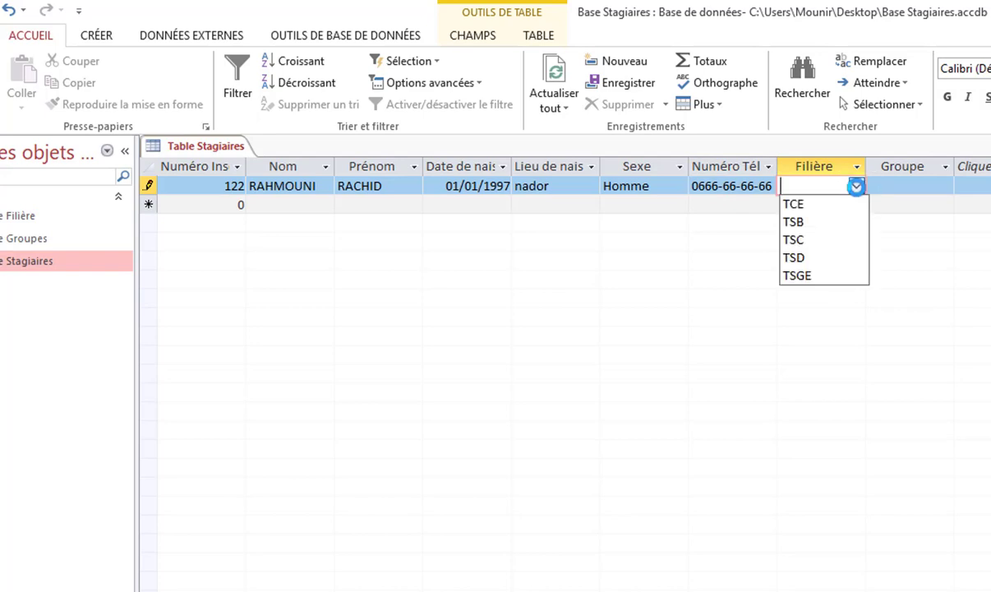
left_click(829, 222)
key("Tab")
left_click(946, 186)
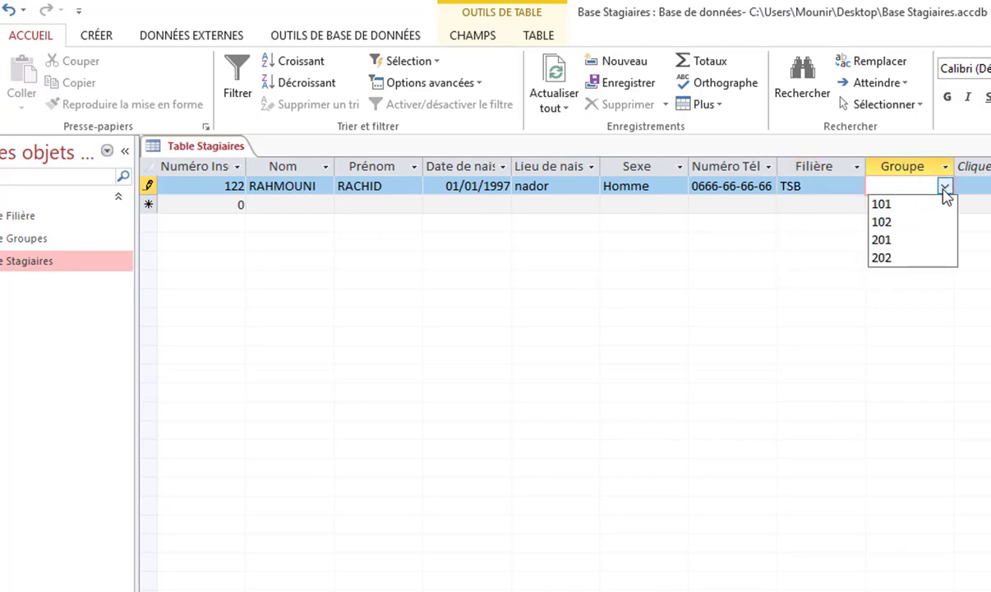
left_click(921, 240)
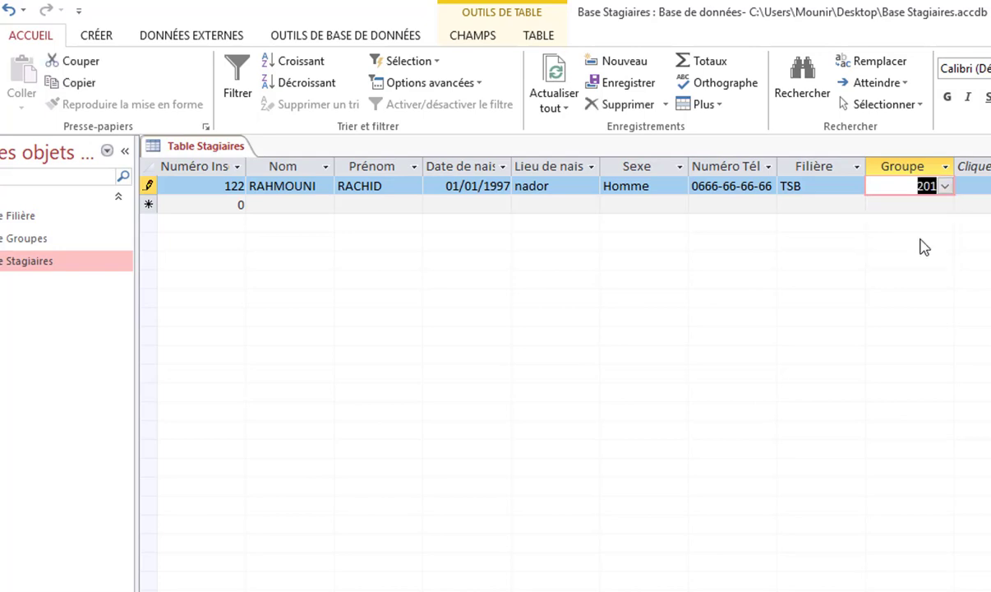
left_click(224, 205)
left_click_drag(223, 205, 277, 208)
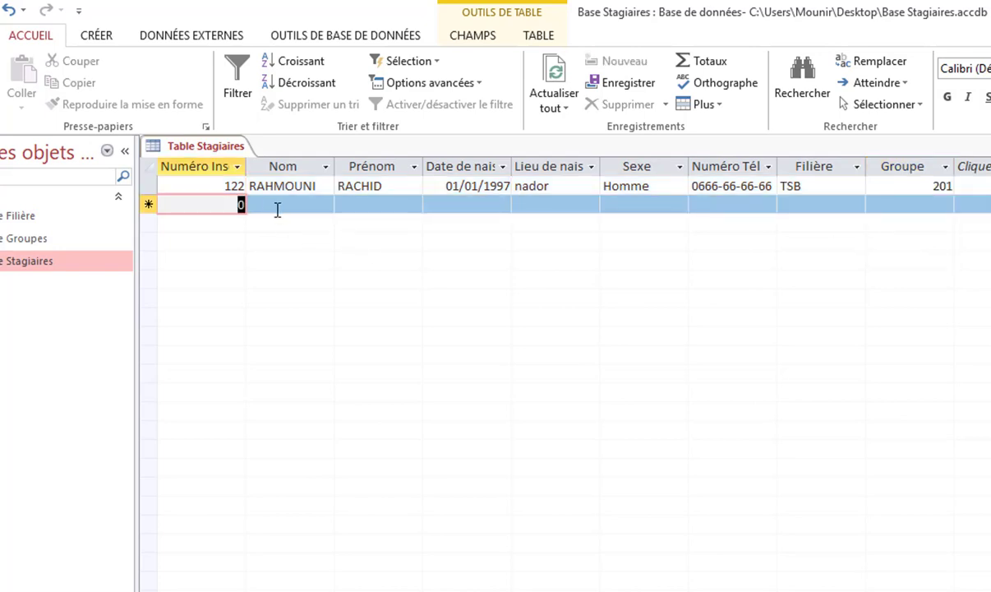
type("255")
key("Tab")
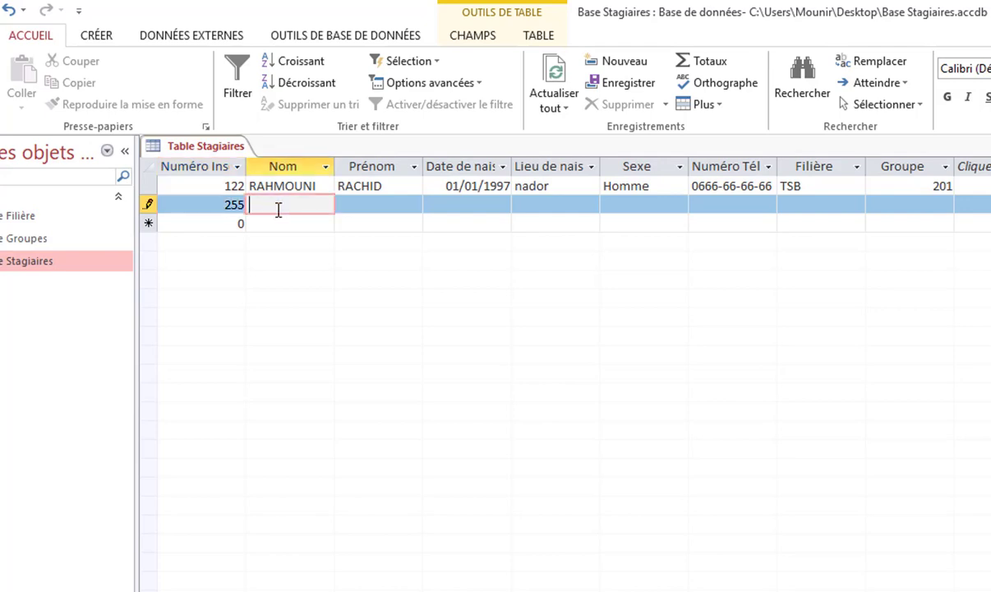
key("Tab")
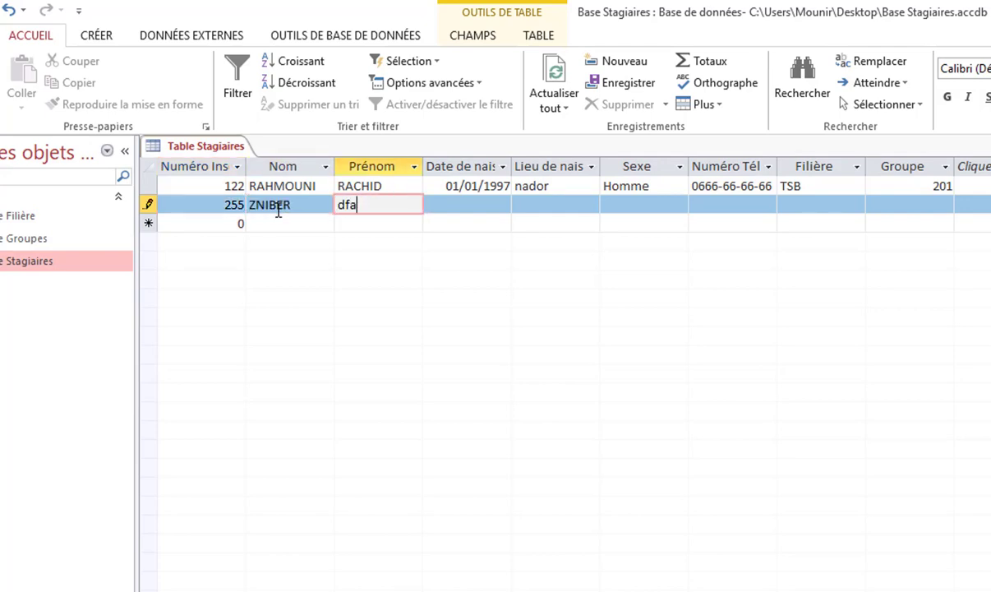
key("Tab")
type("1")
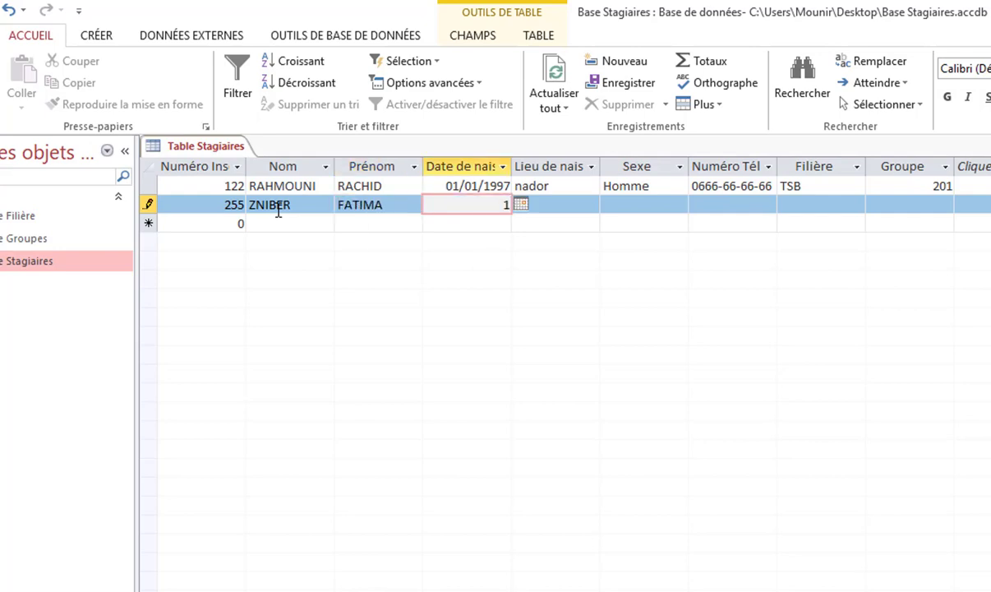
type("1/01/1998")
key("Tab")
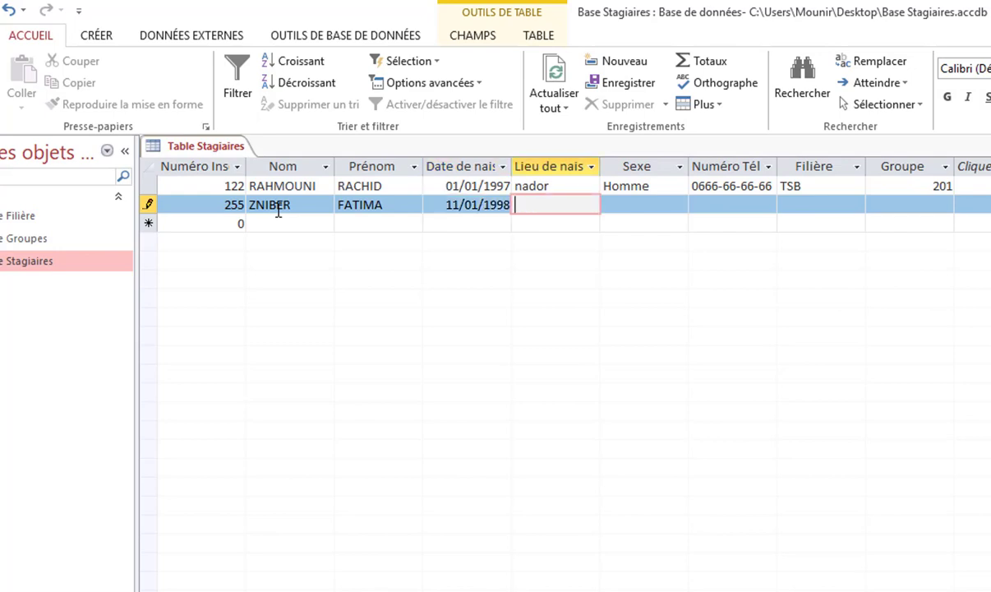
type("fes")
Set Sexe to Femme and enter the trainee's phone number
left_click(677, 204)
left_click(657, 240)
key("Tab")
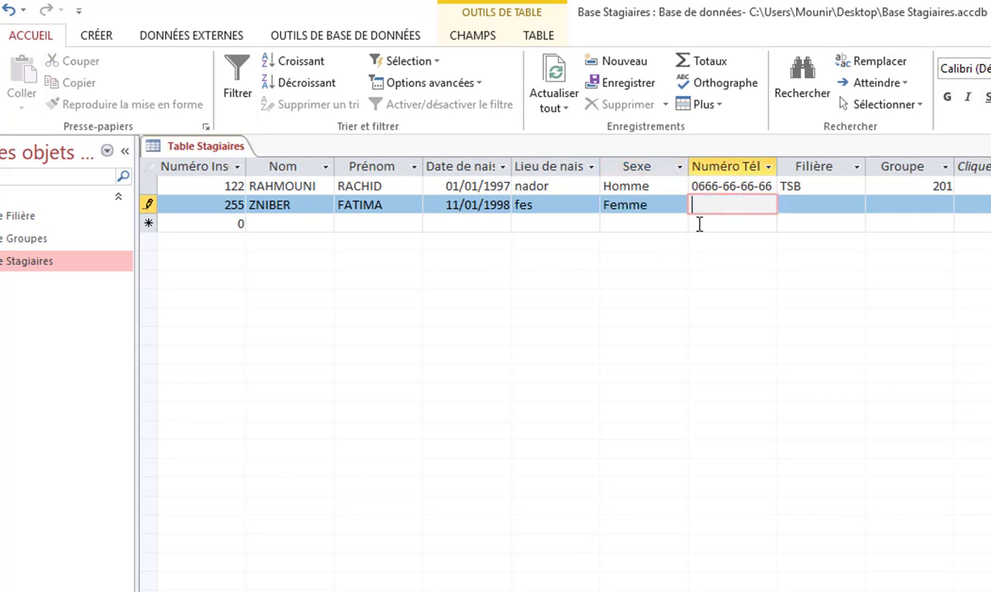
type("04")
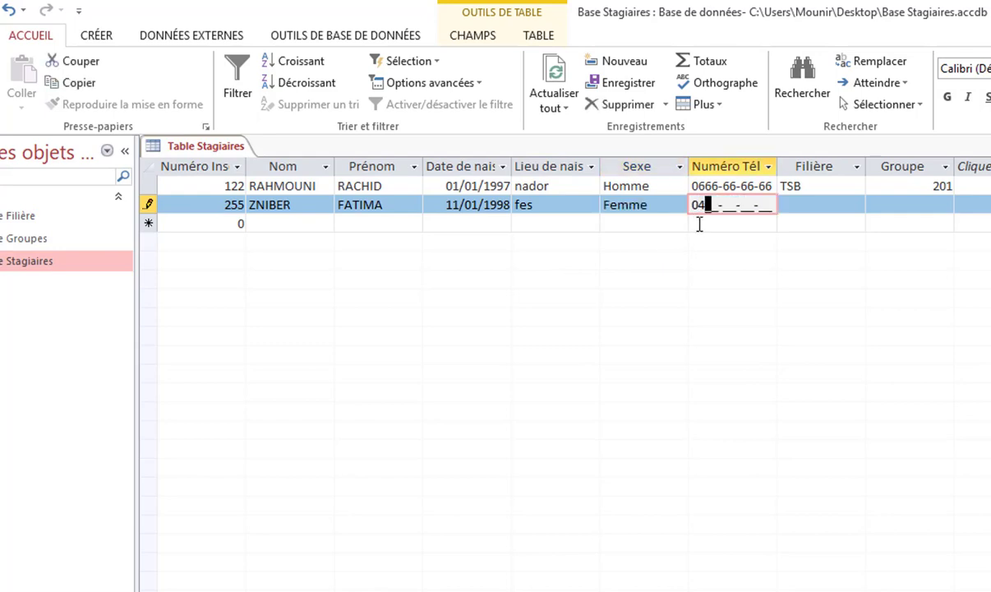
key("BackSpace")
type("555555555")
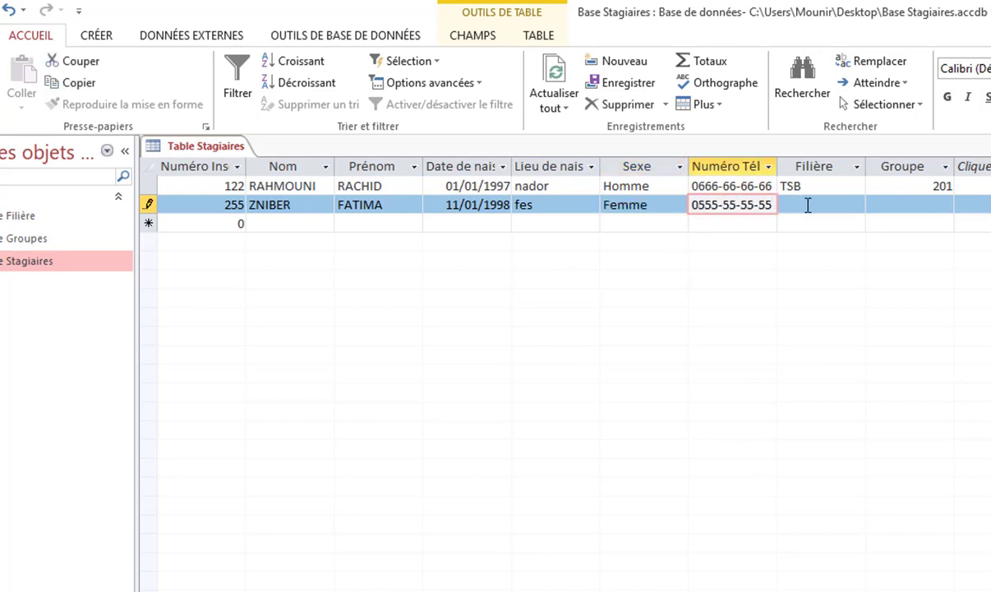
Choose Filière TSD and Groupe 201, save the record and close Table Stagiaires
left_click(808, 205)
left_click(855, 205)
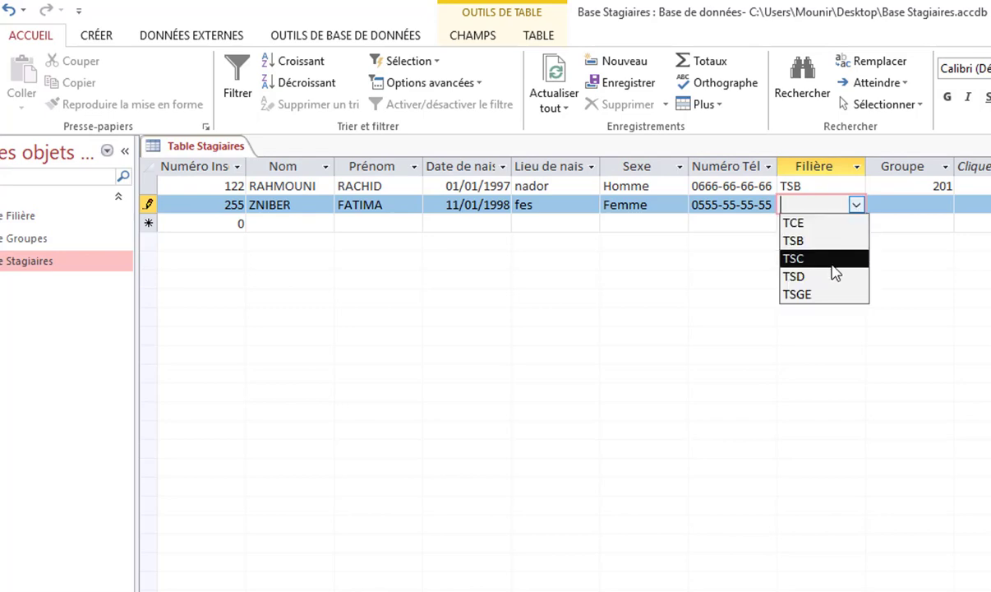
left_click(834, 276)
left_click(895, 204)
left_click(945, 205)
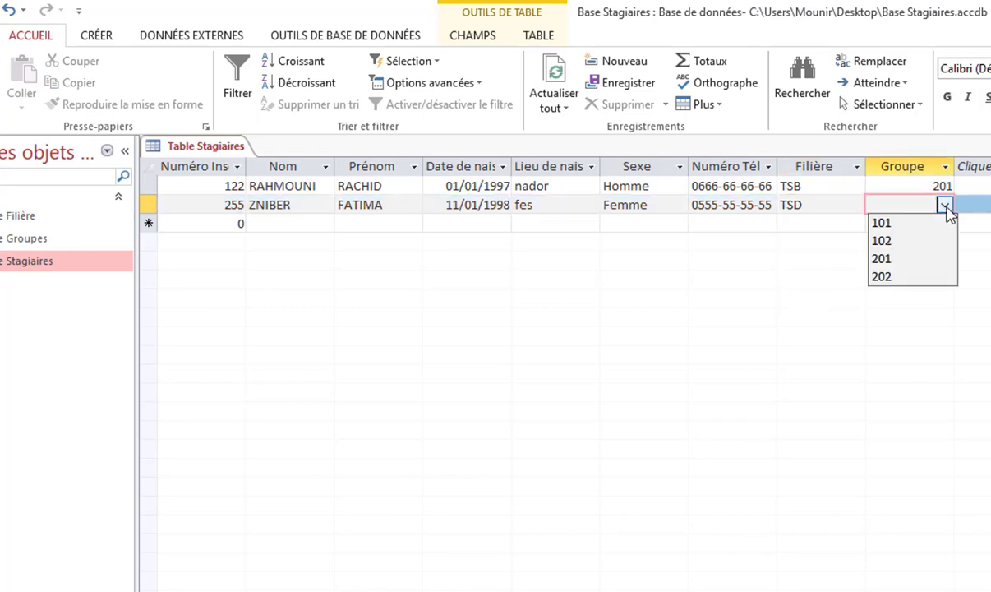
left_click(917, 260)
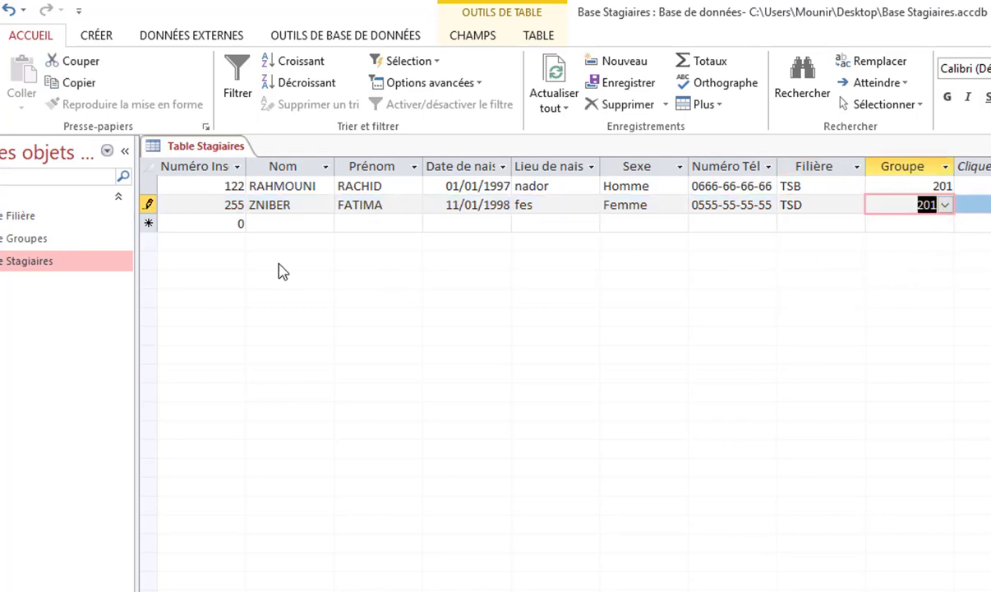
left_click(225, 223)
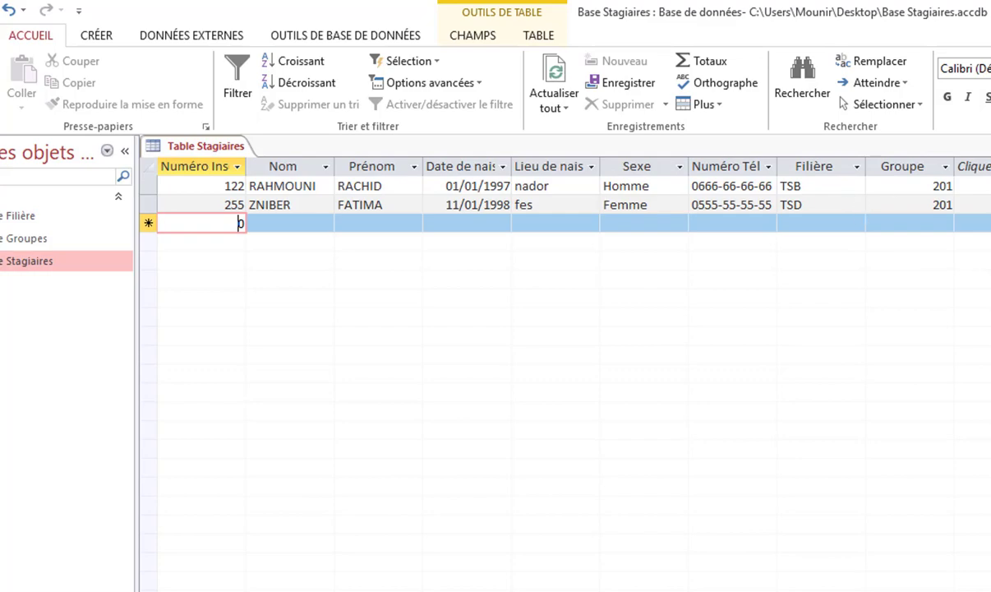
left_click(981, 105)
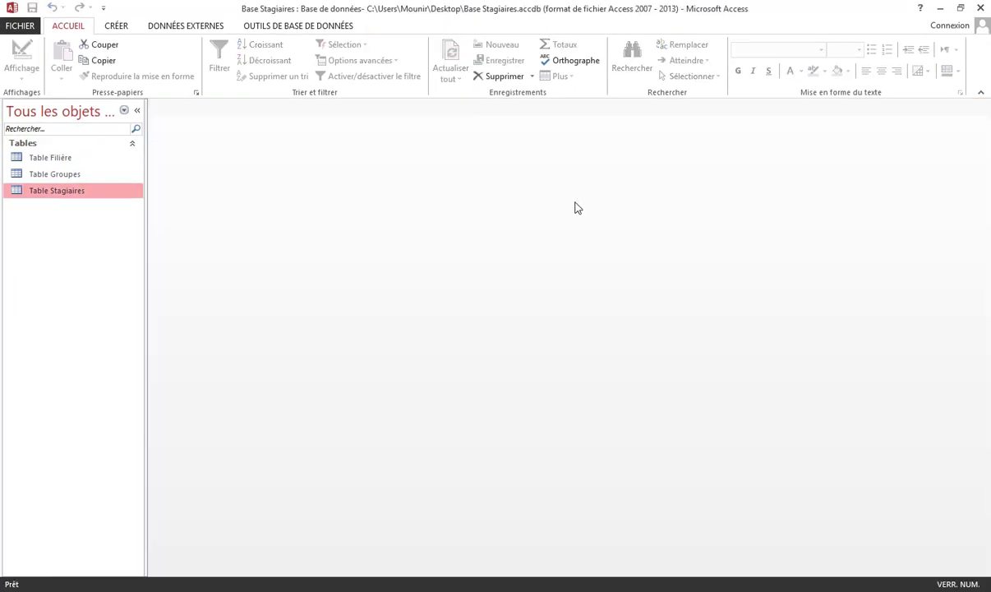